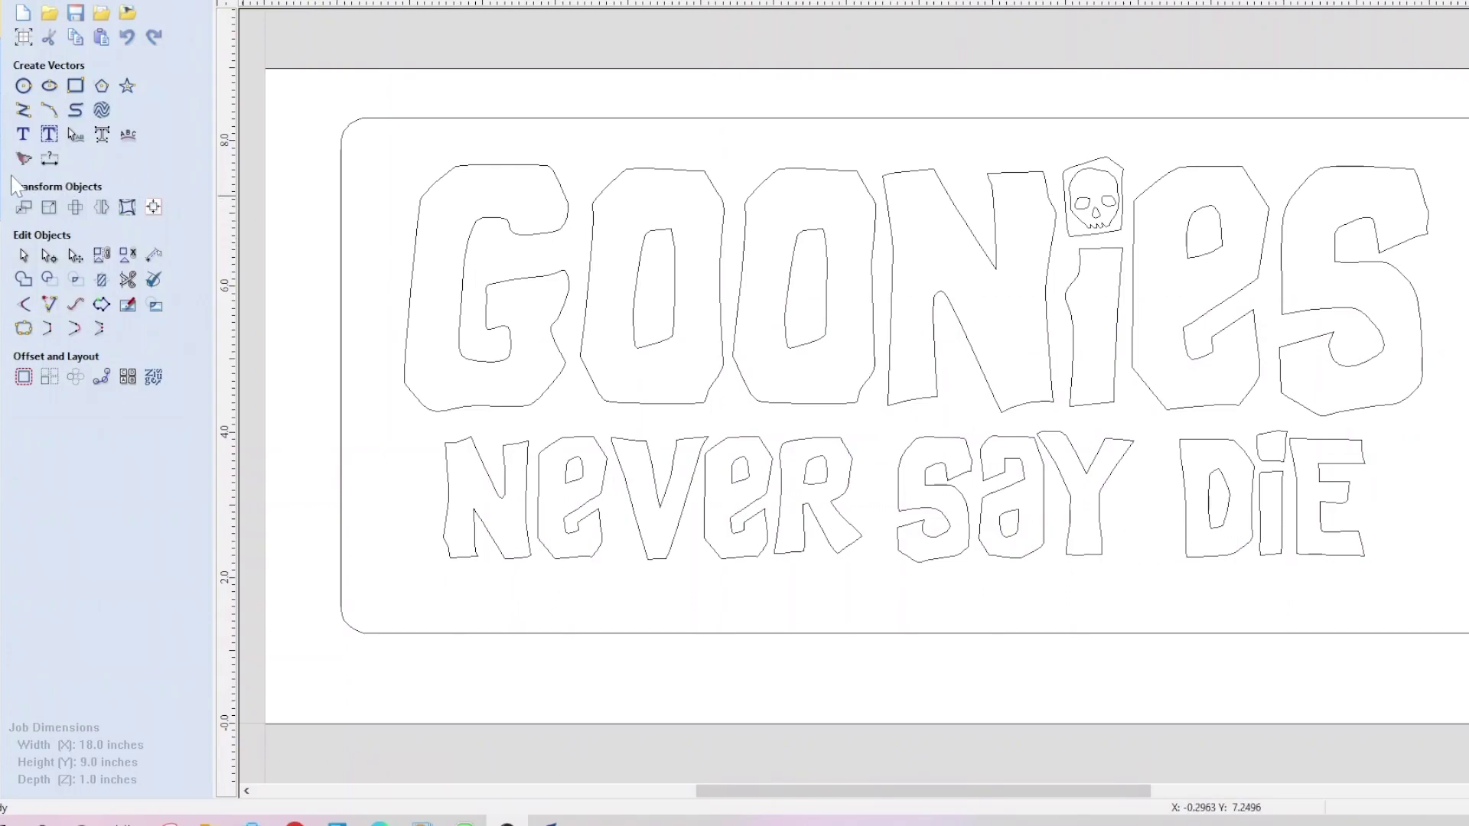
Step: Start a new text object with the Draw Text tool
left_click(24, 136)
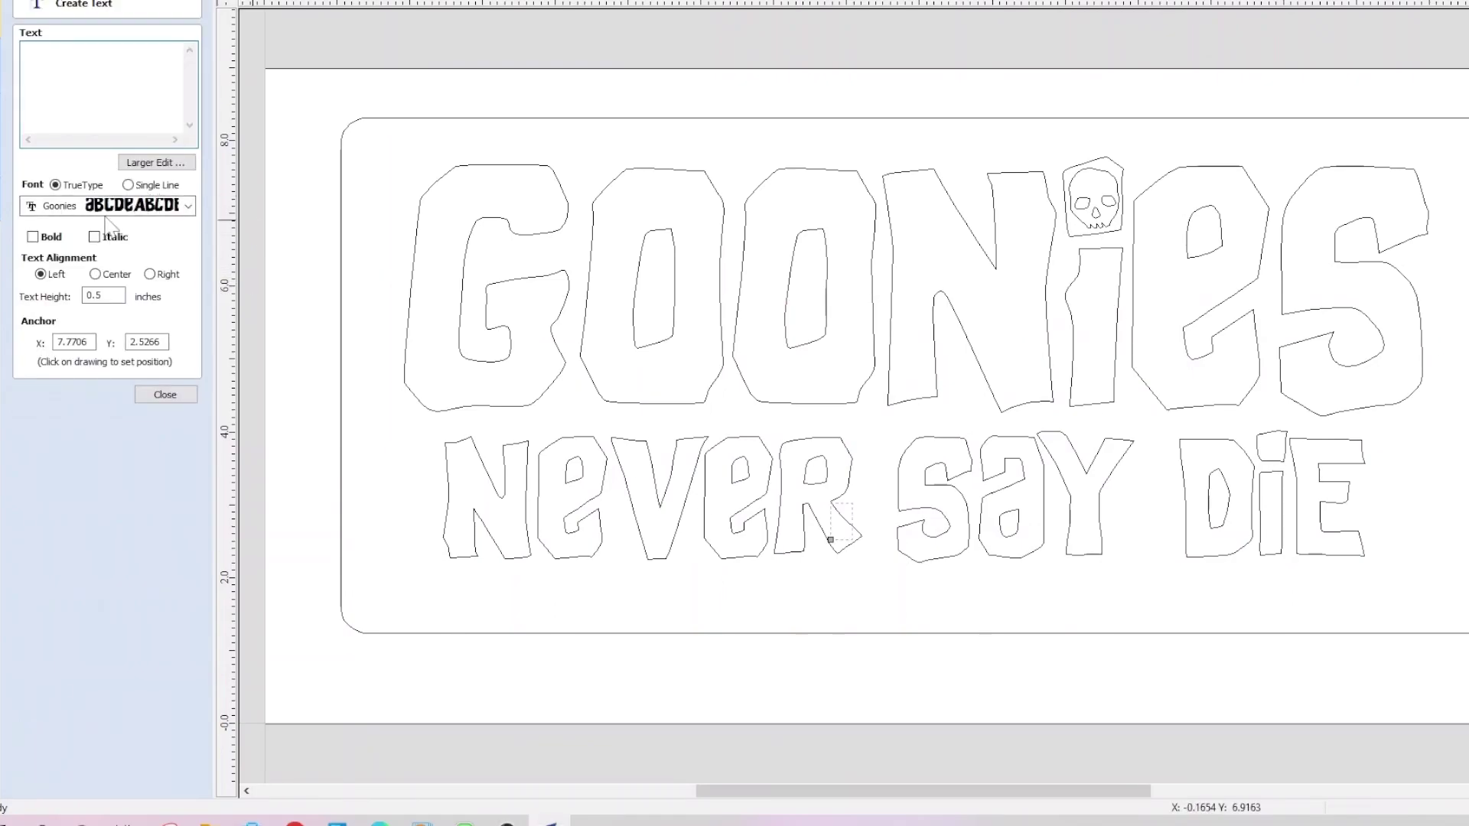
Step: Browse the available fonts in the Font dropdown list
left_click(145, 207)
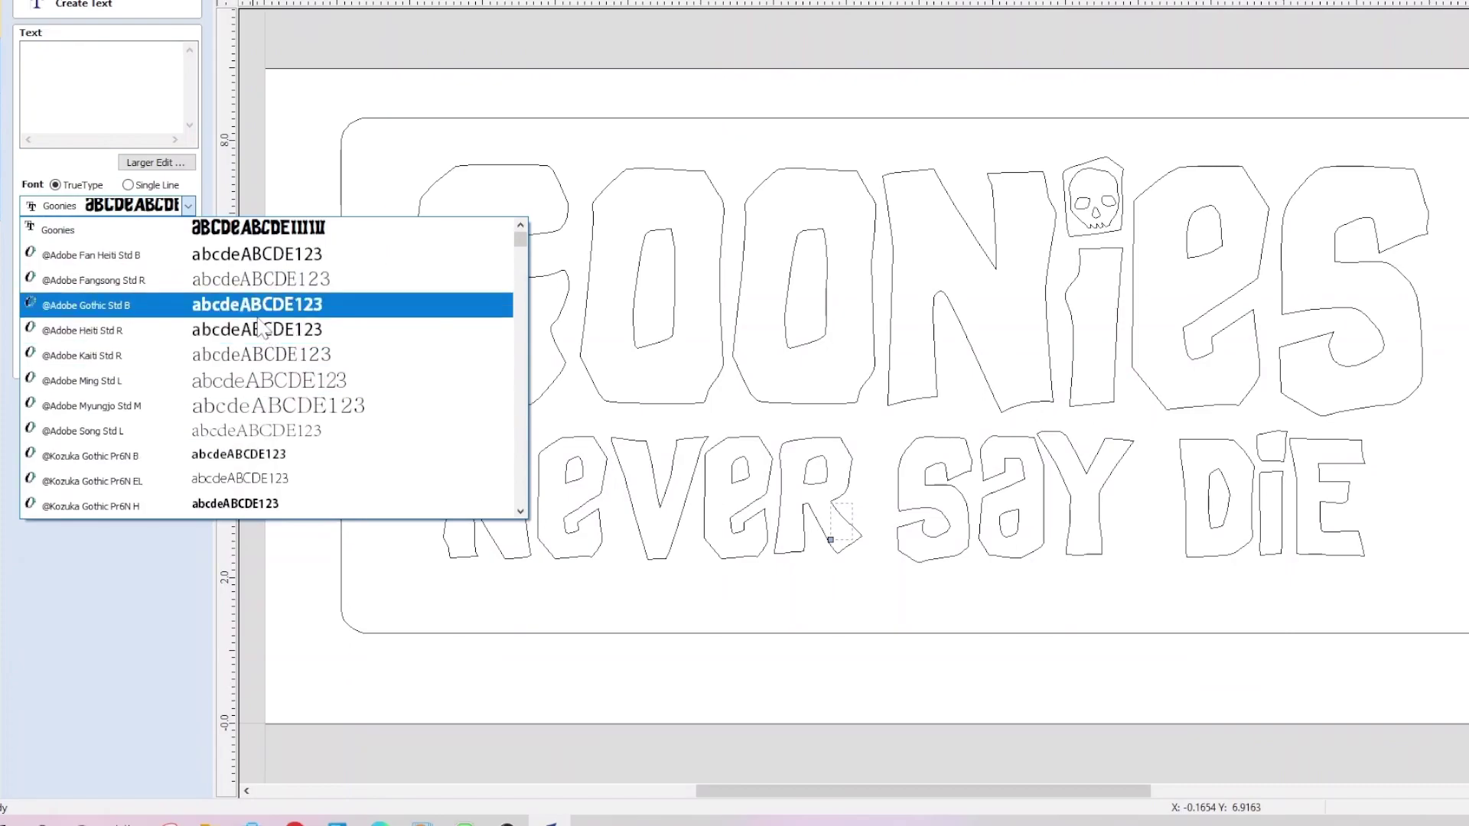
scroll(224, 398, "down", 1)
scroll(226, 402, "down", 10)
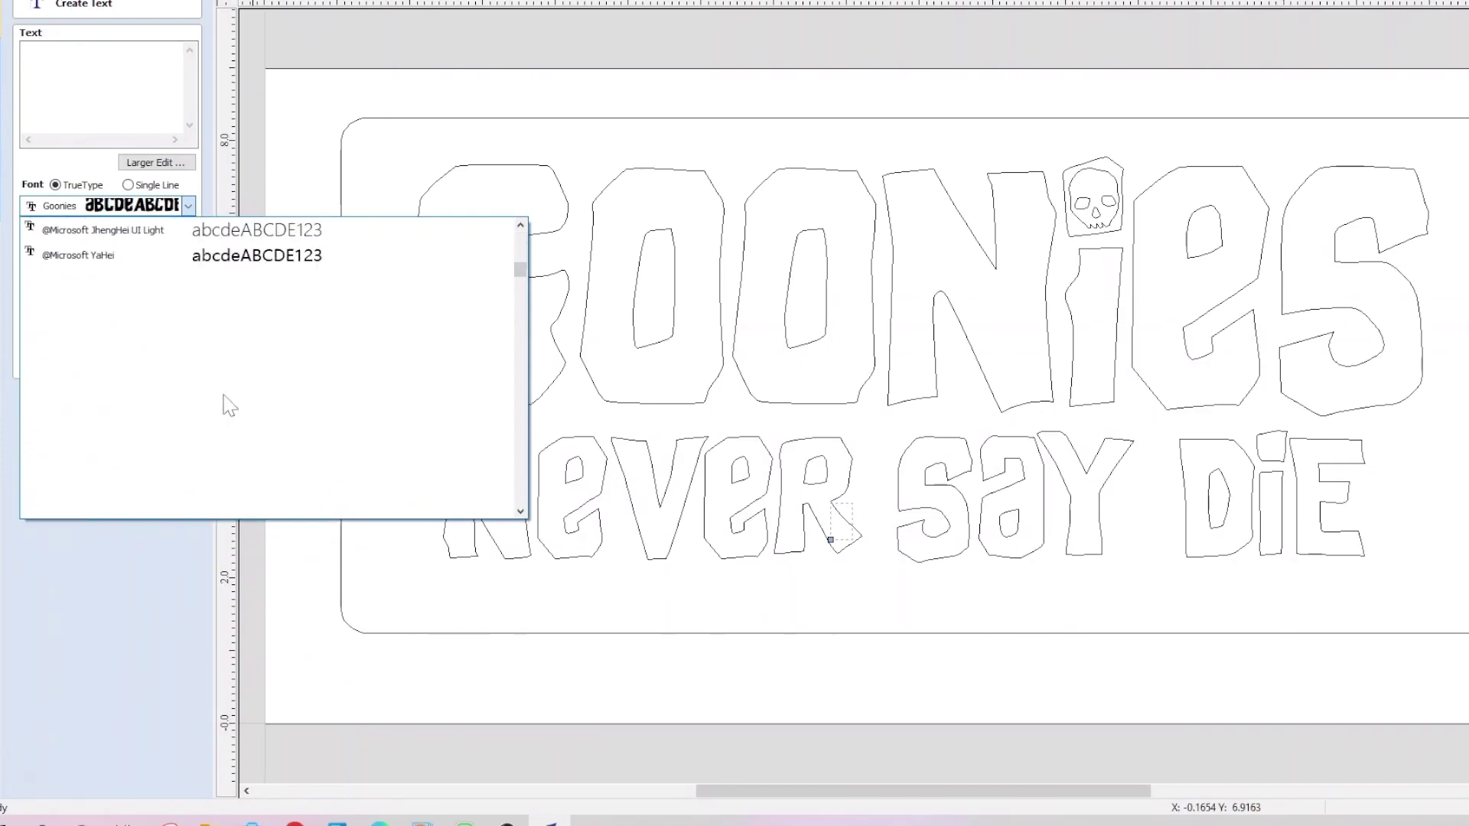
scroll(230, 406, "down", 8)
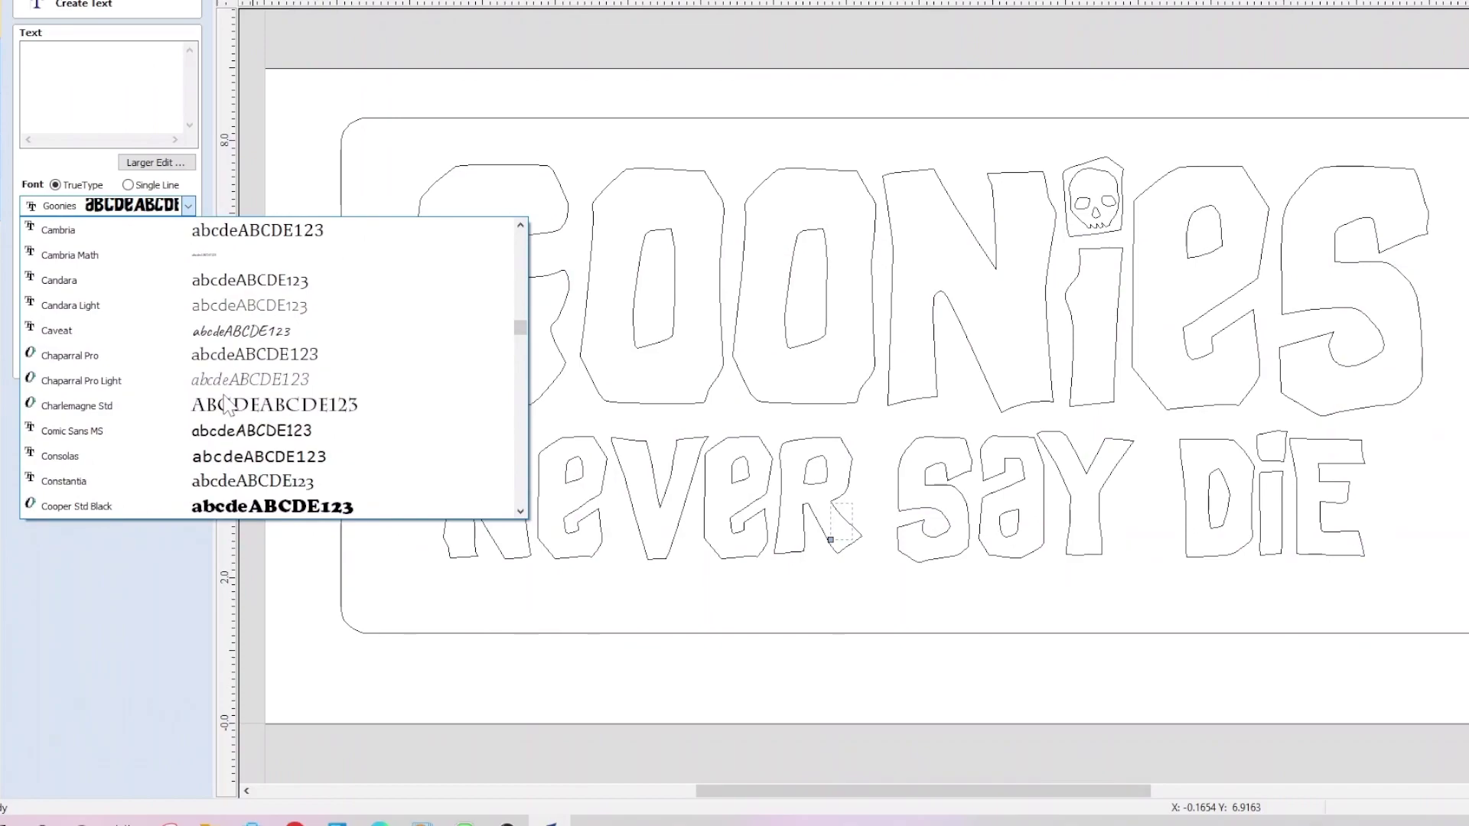
scroll(222, 410, "up", 15)
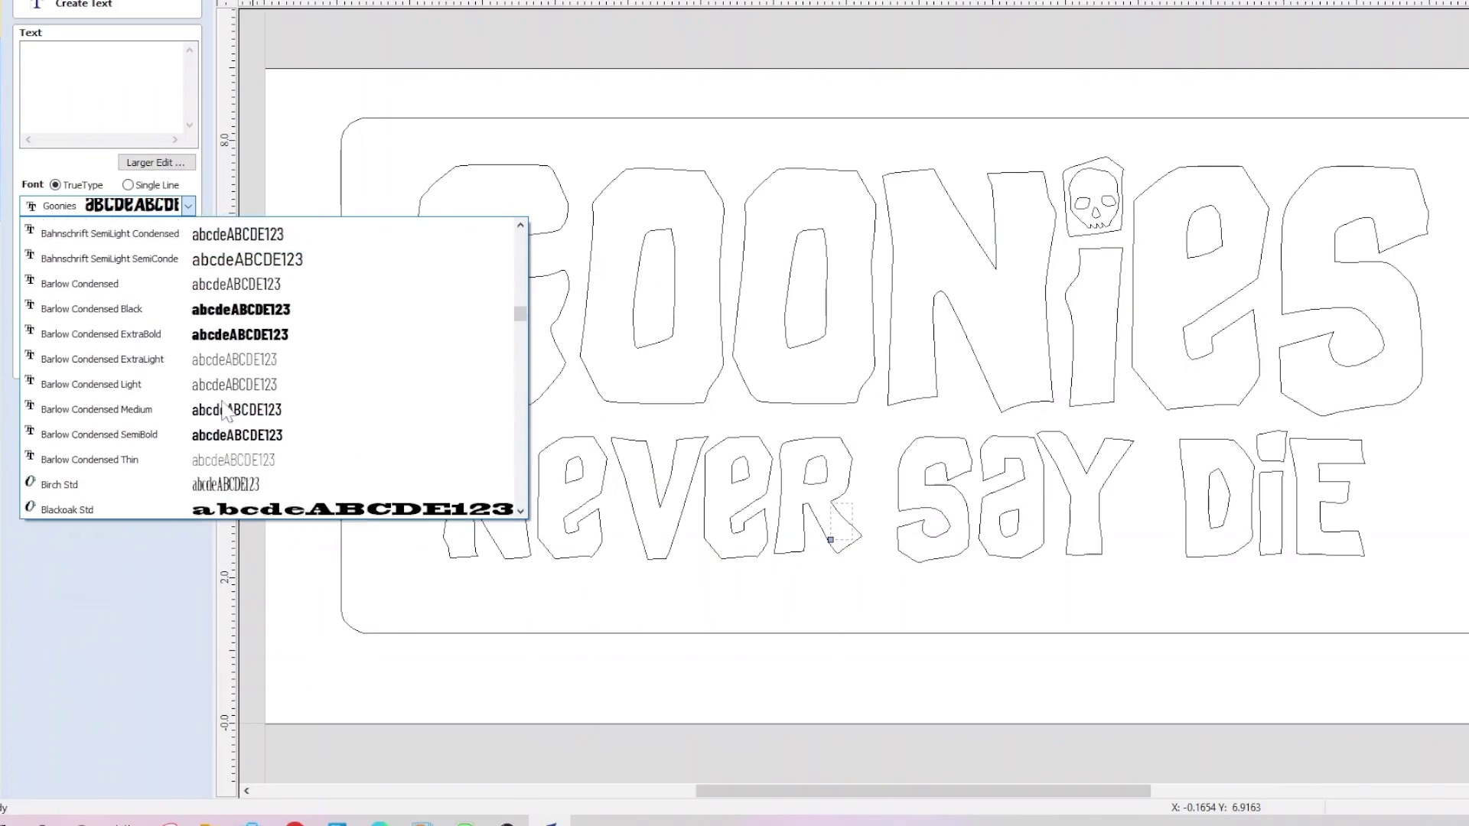
scroll(224, 411, "up", 3)
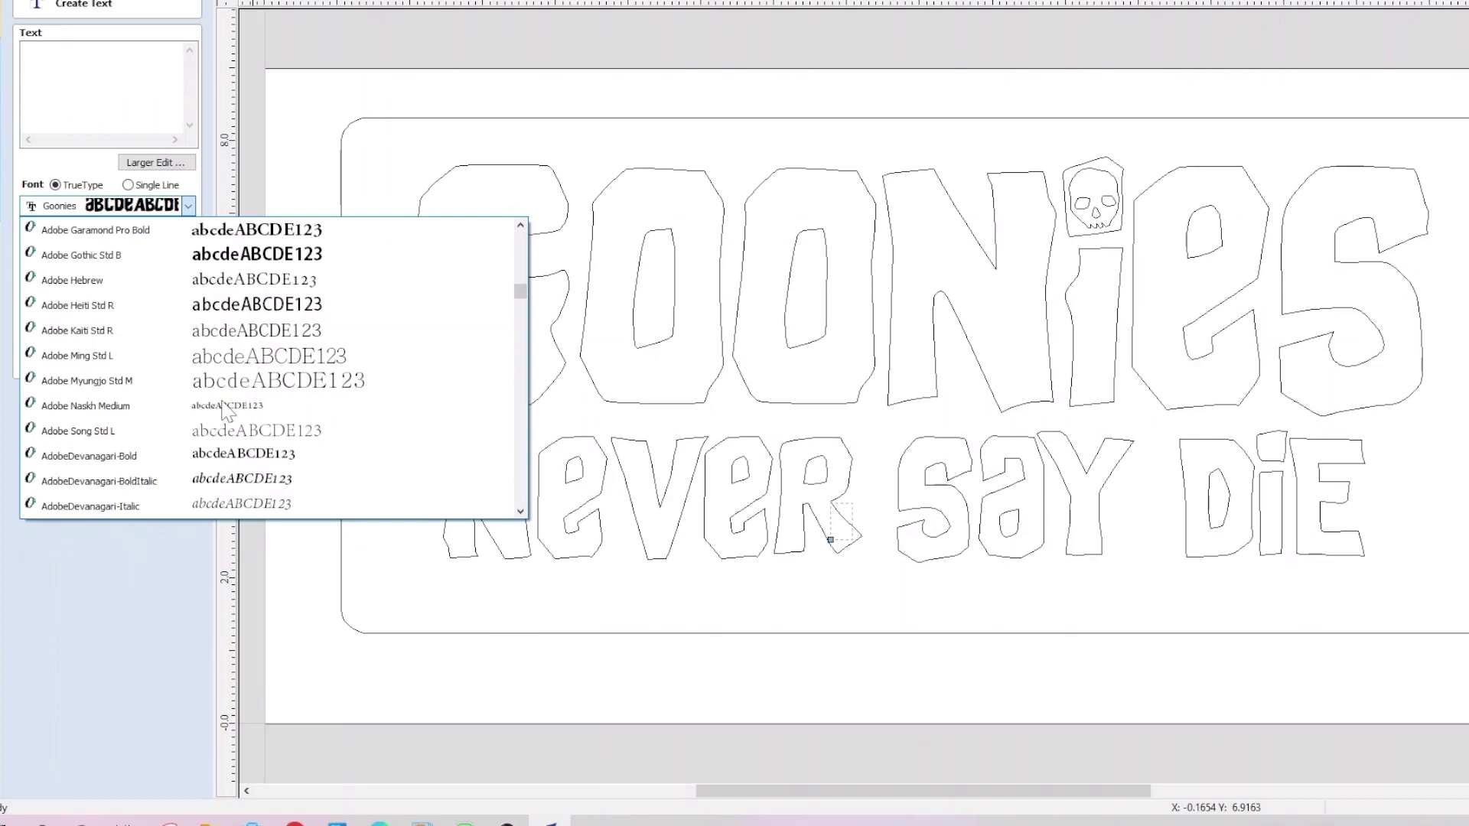
scroll(223, 411, "down", 2)
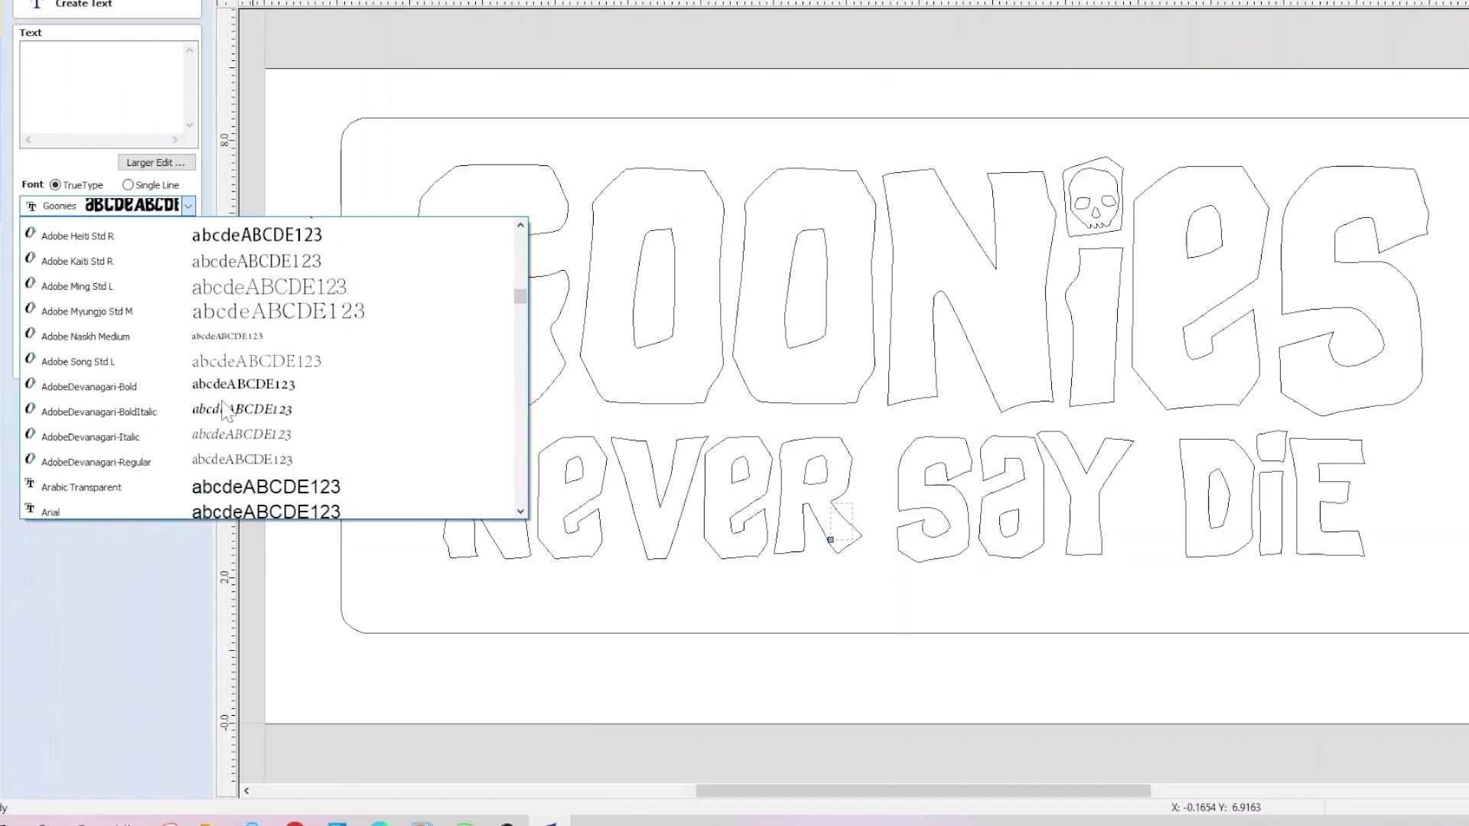
scroll(224, 410, "down", 6)
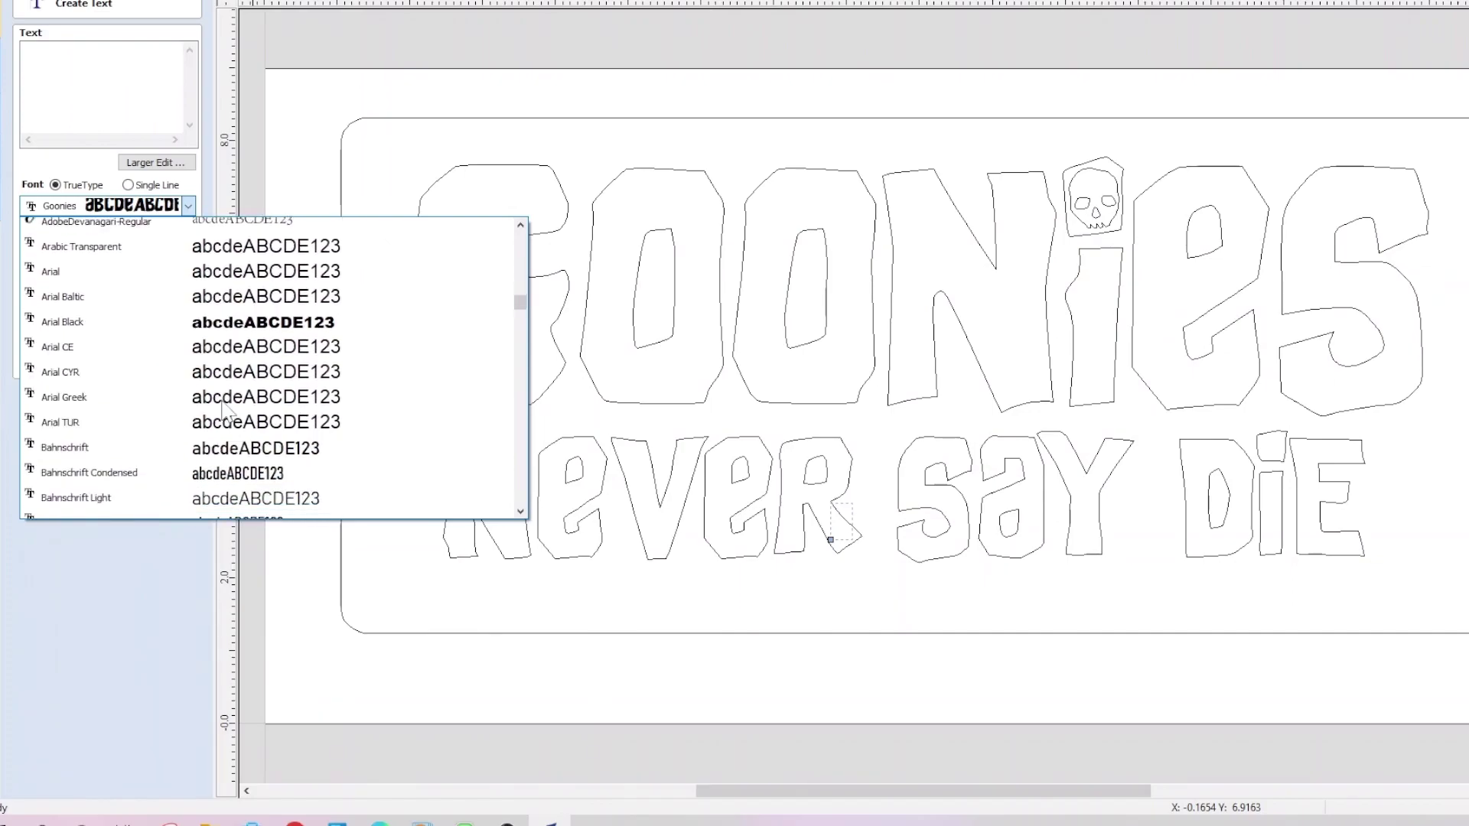
scroll(223, 410, "down", 9)
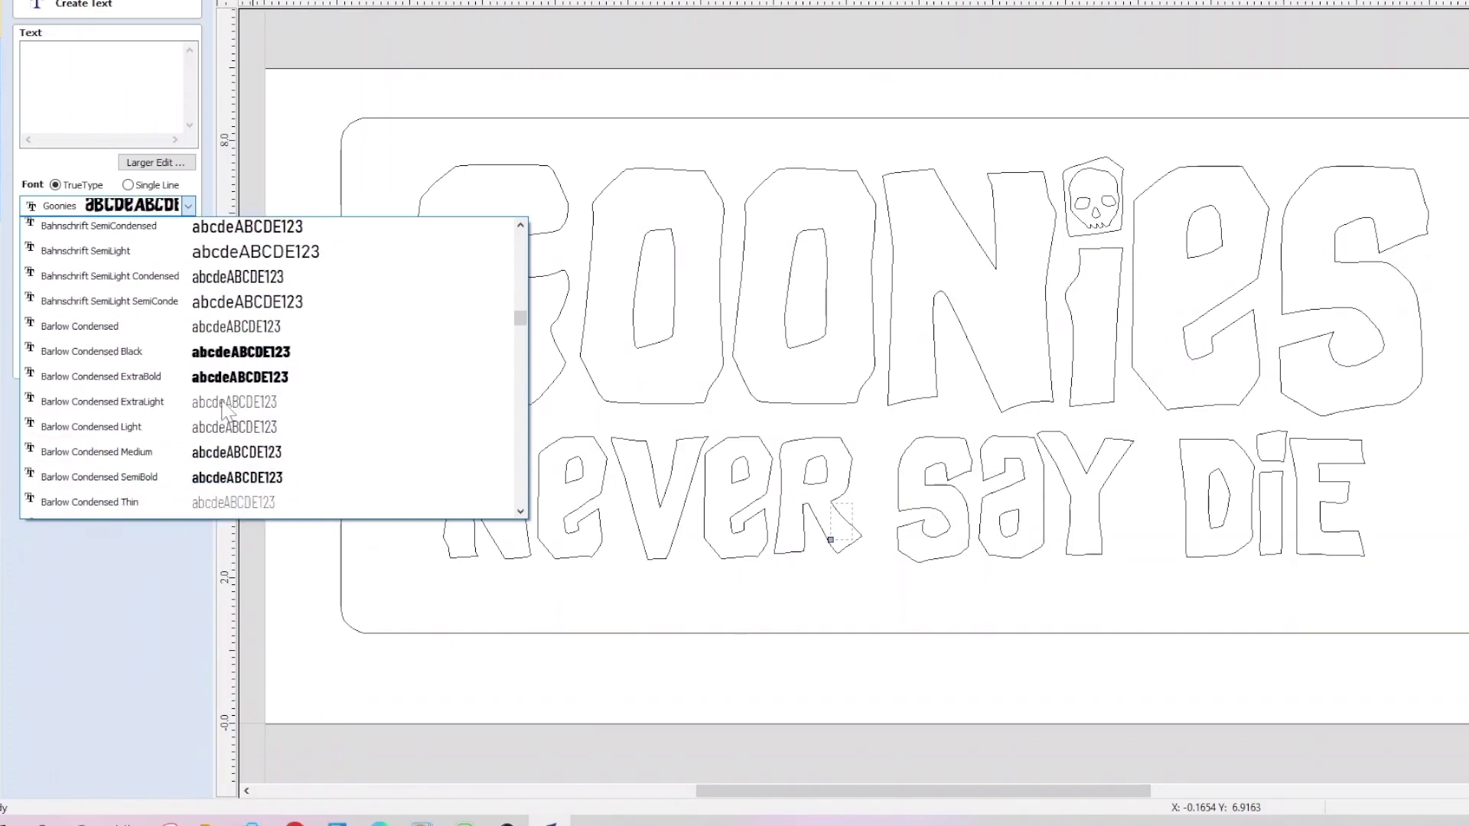
scroll(223, 411, "down", 8)
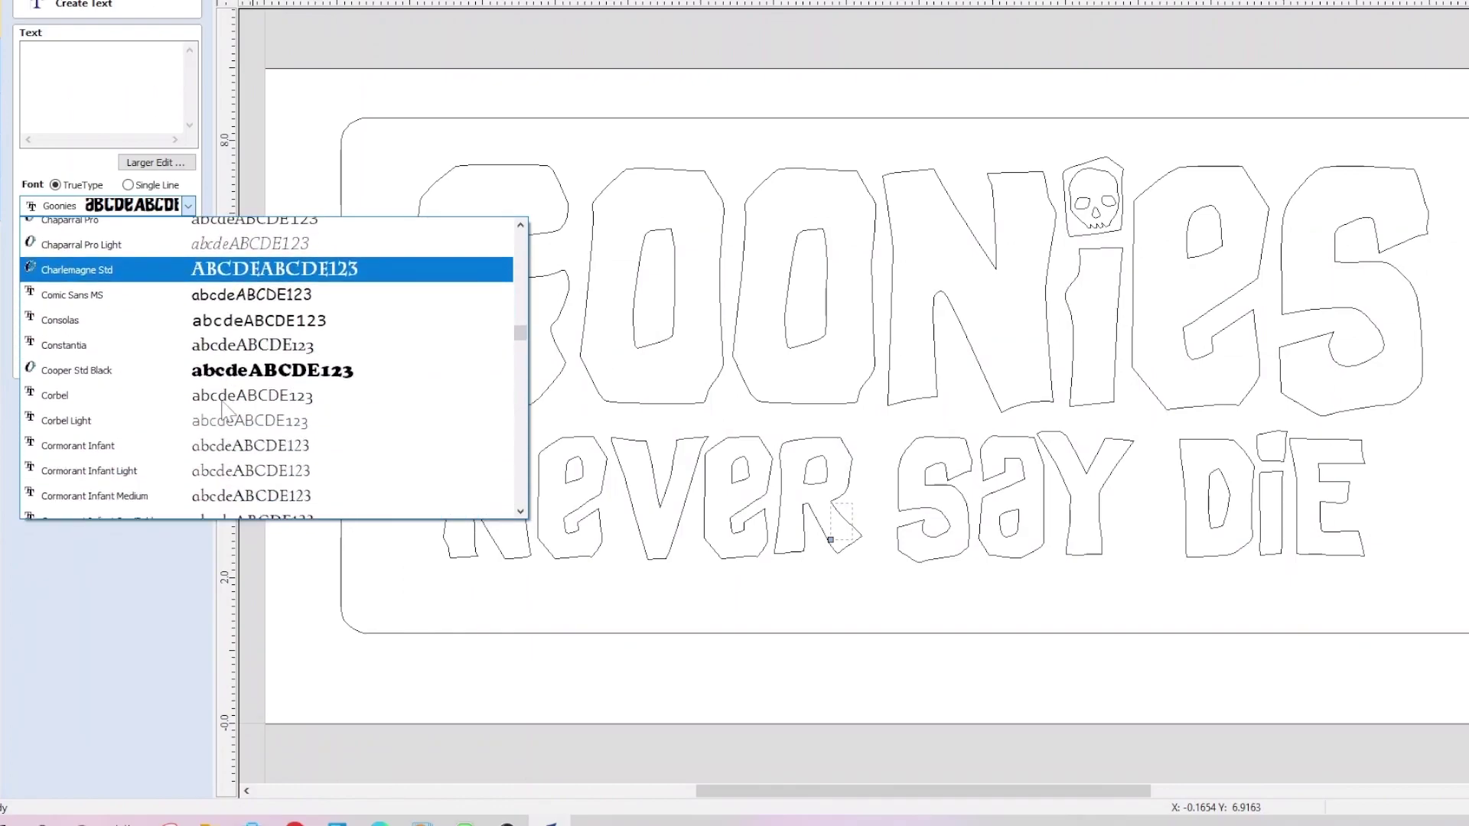
scroll(223, 411, "down", 5)
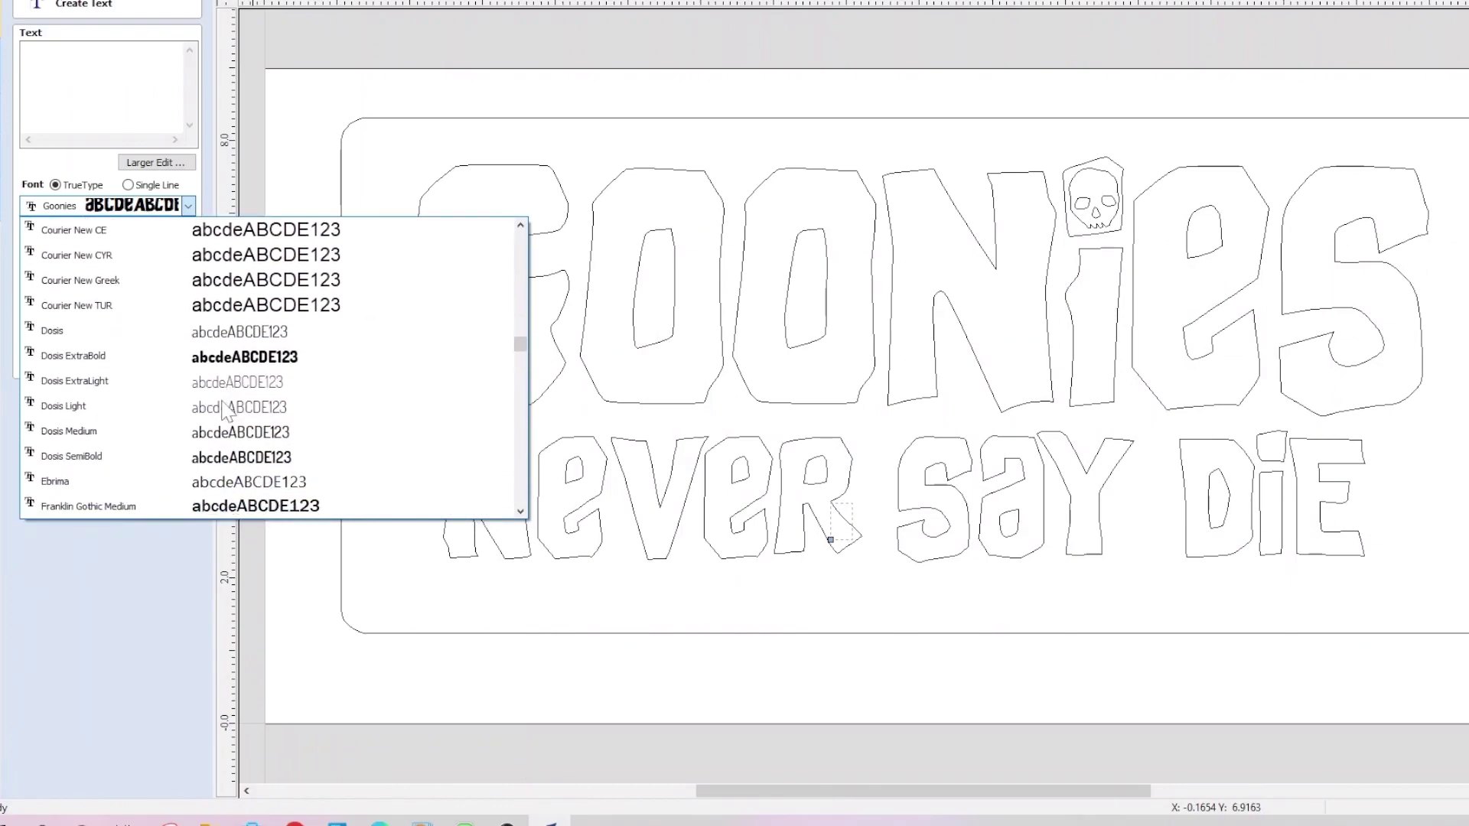
scroll(223, 411, "down", 15)
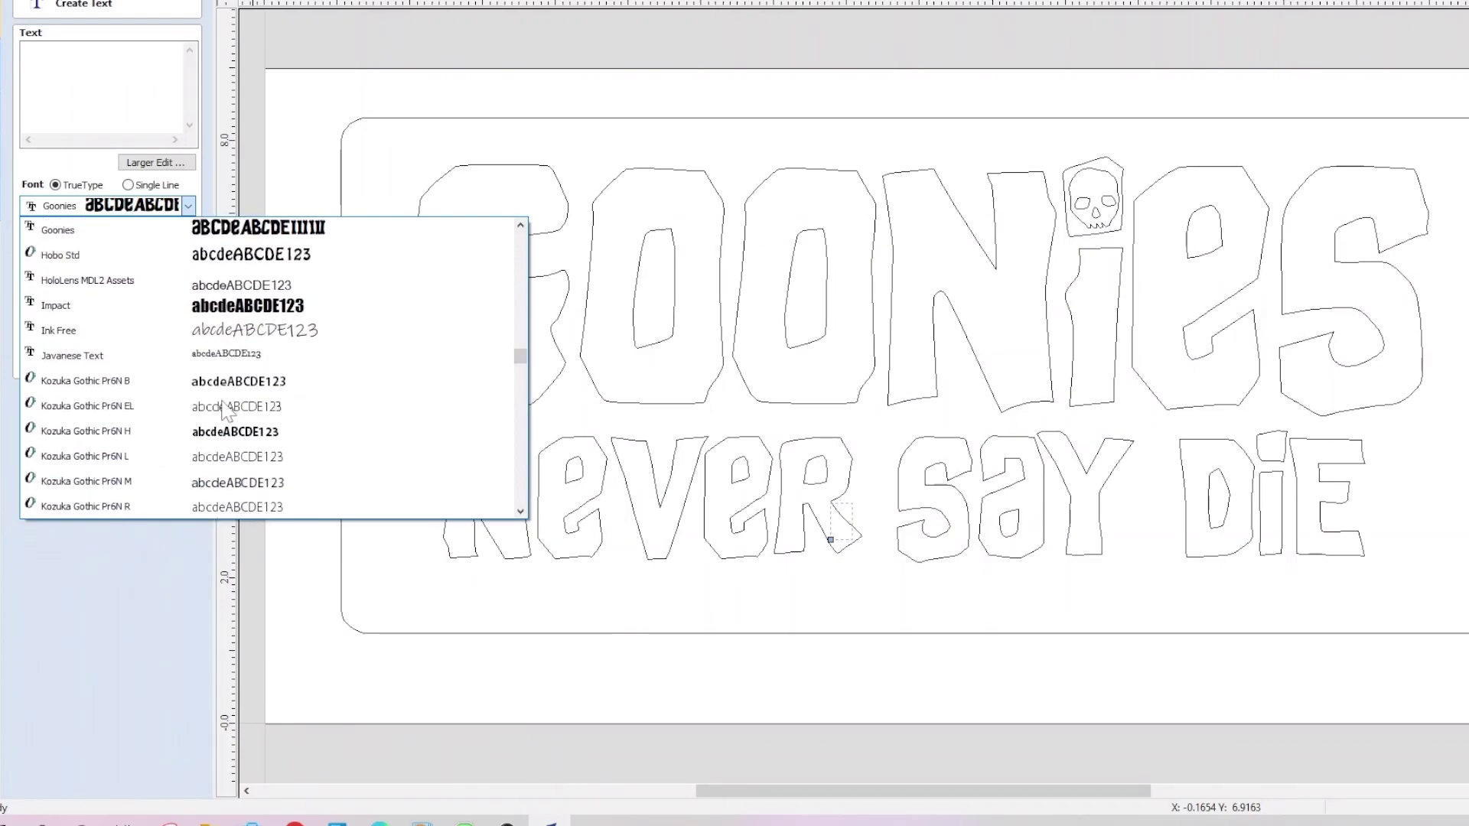
Step: Keep Goonies as the font and close the Create Text panel without adding text
scroll(108, 325, "up", 2)
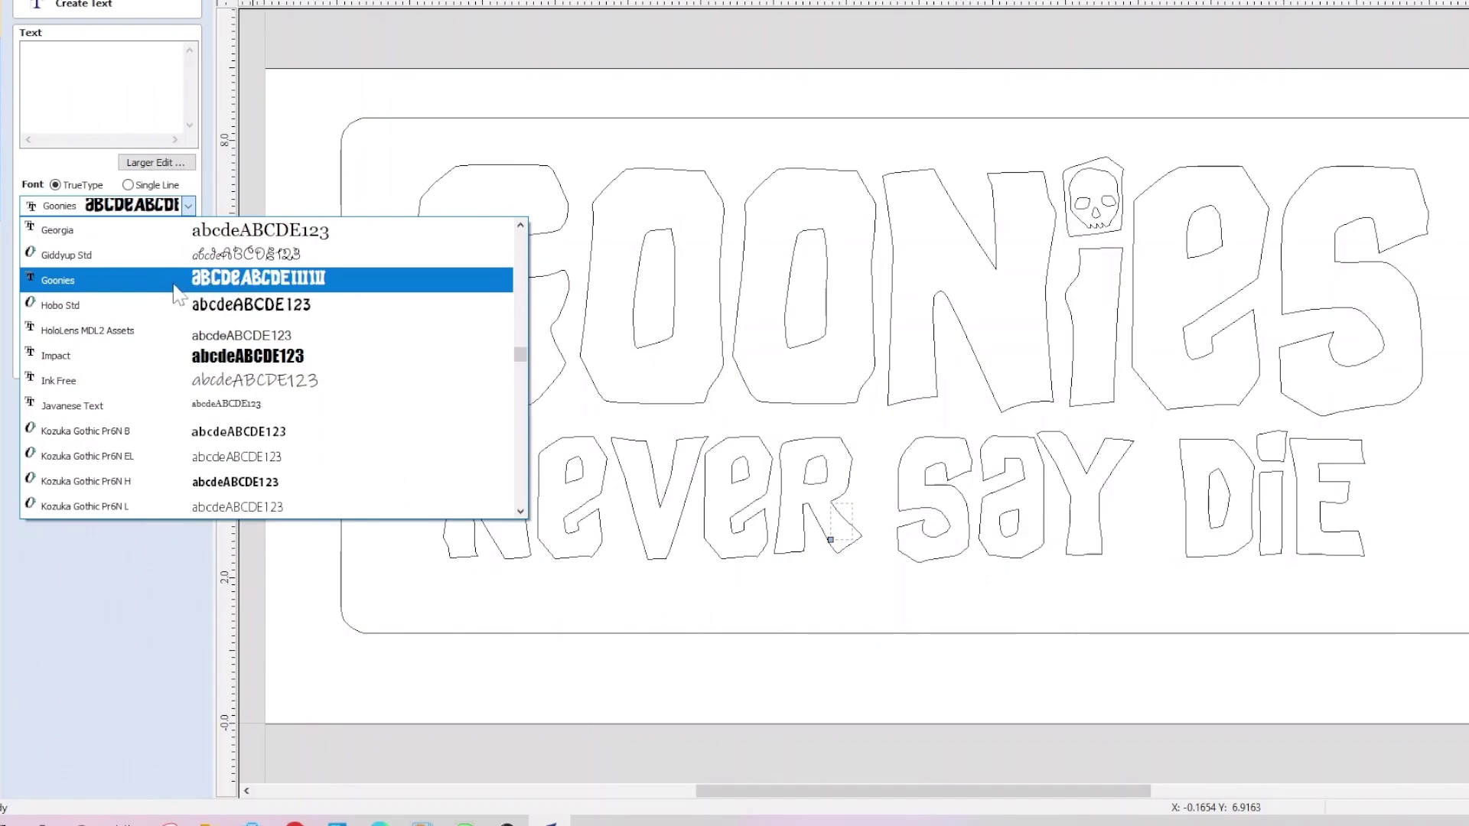
left_click(150, 288)
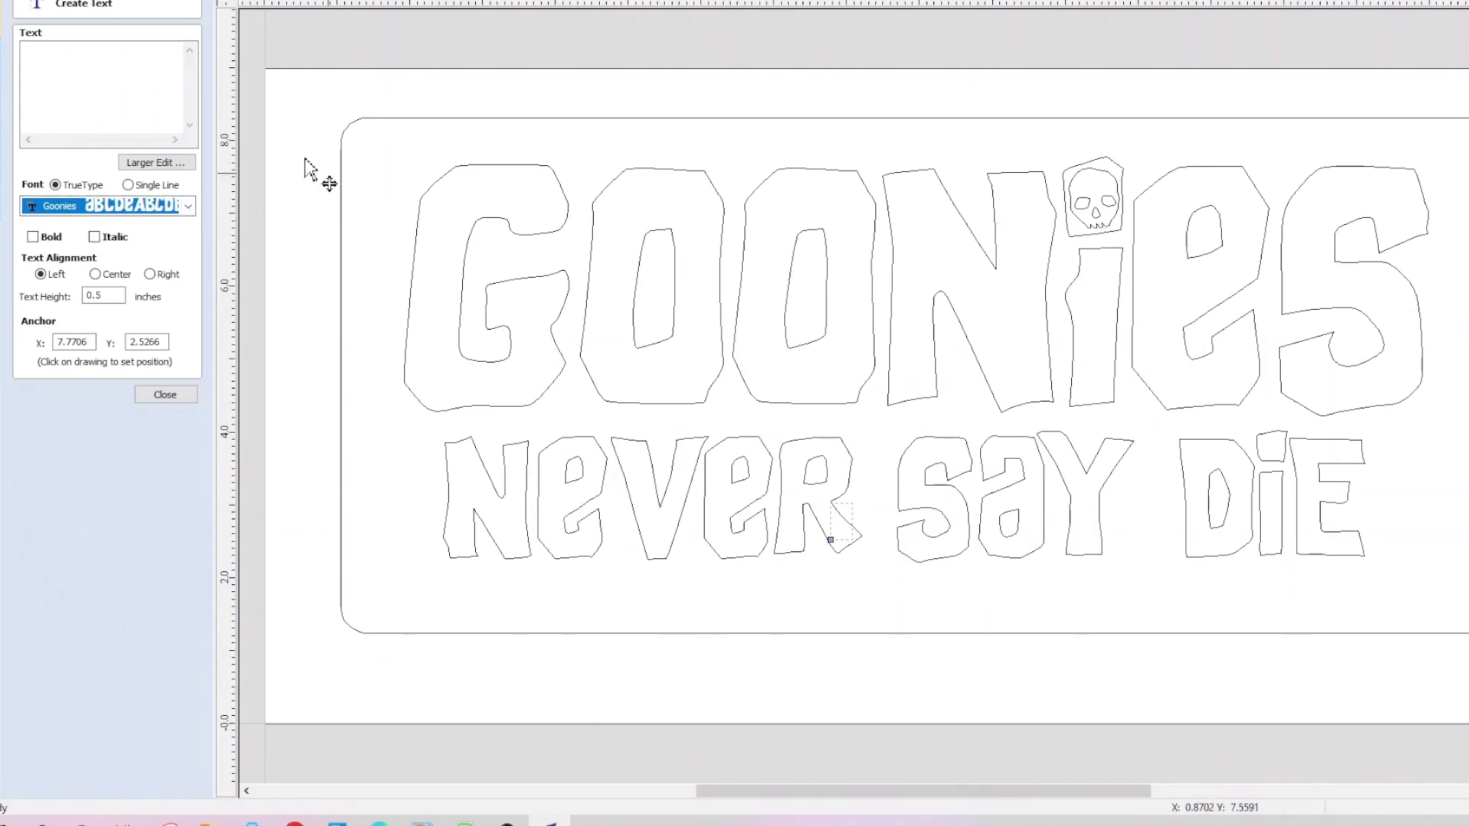
left_click(169, 394)
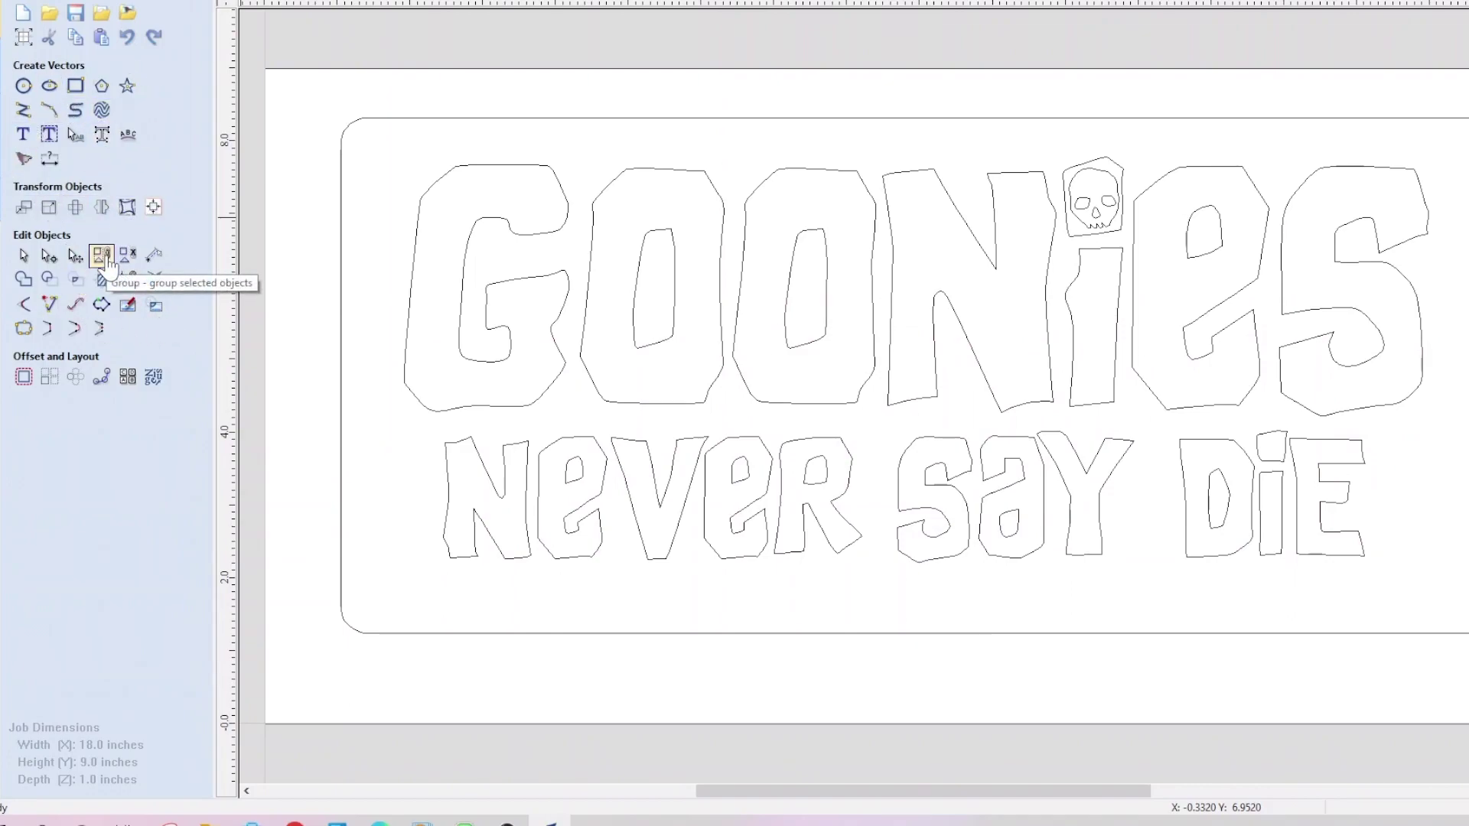
Step: Node-edit the selected lettering, bringing up the convert-to-curves prompt
left_click(80, 257)
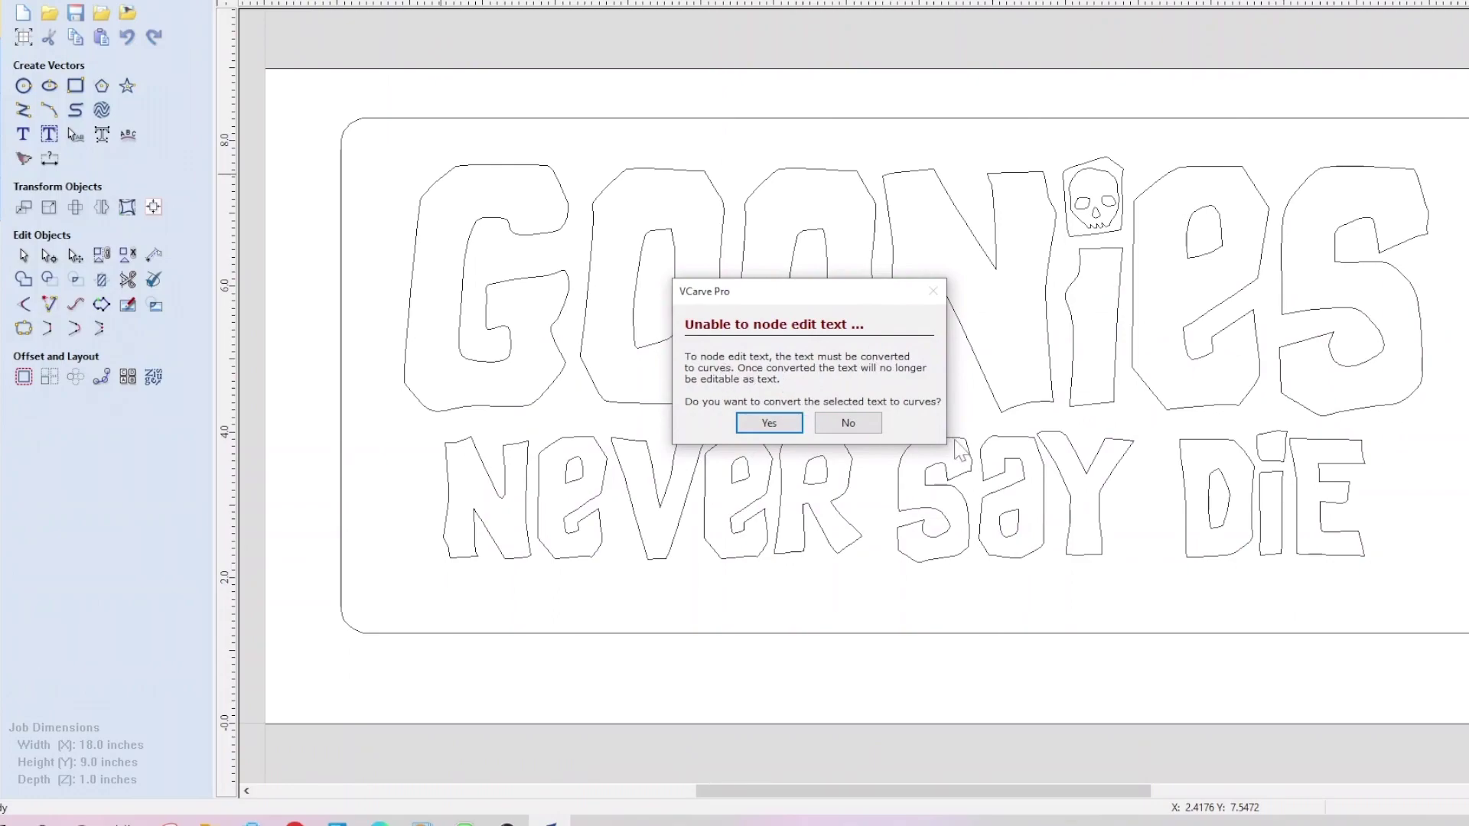
Step: Decline converting text to curves, then try reshaping the border's top-left corner and undo it
left_click(846, 425)
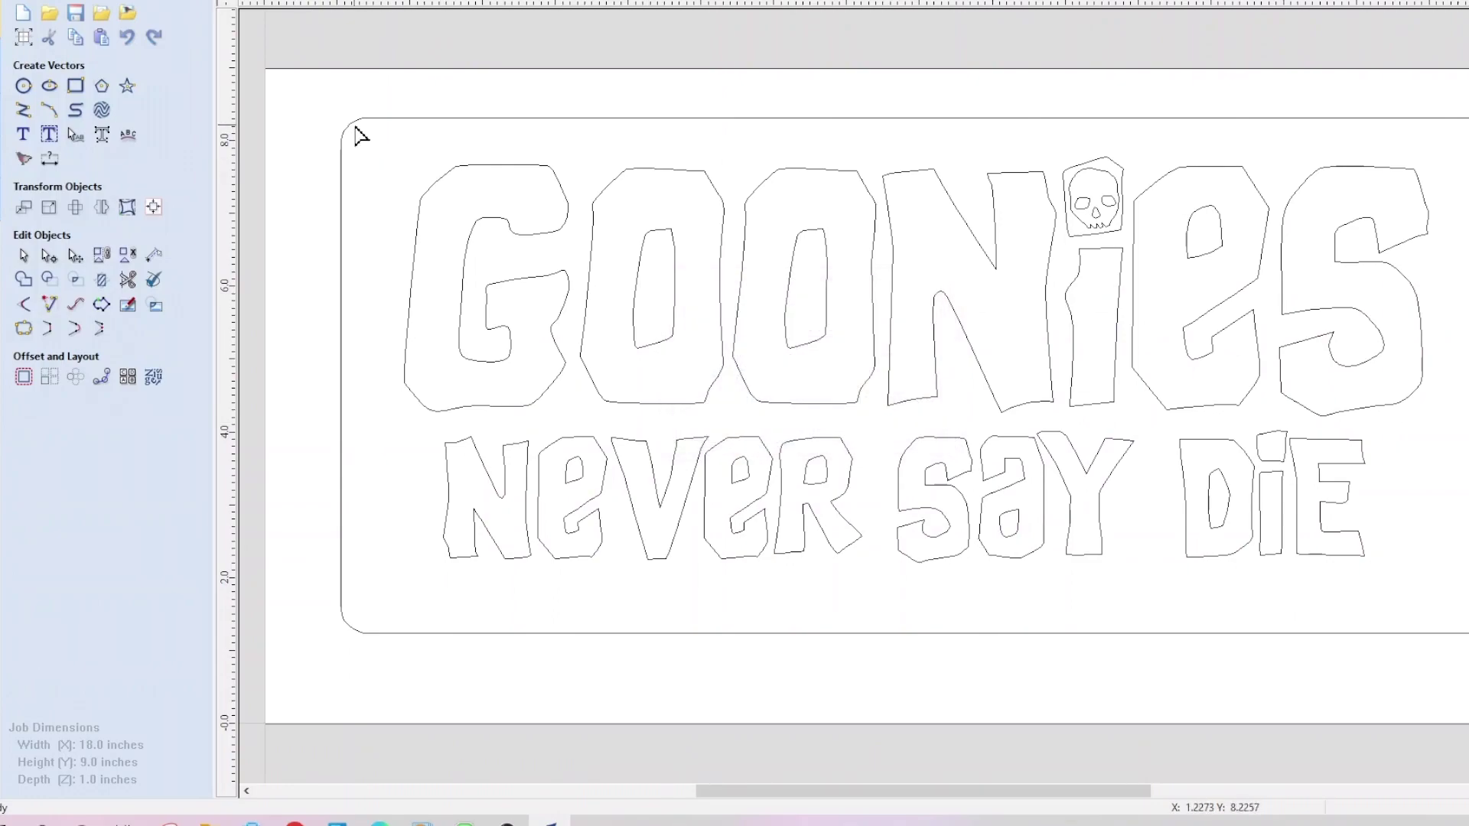
left_click(354, 121)
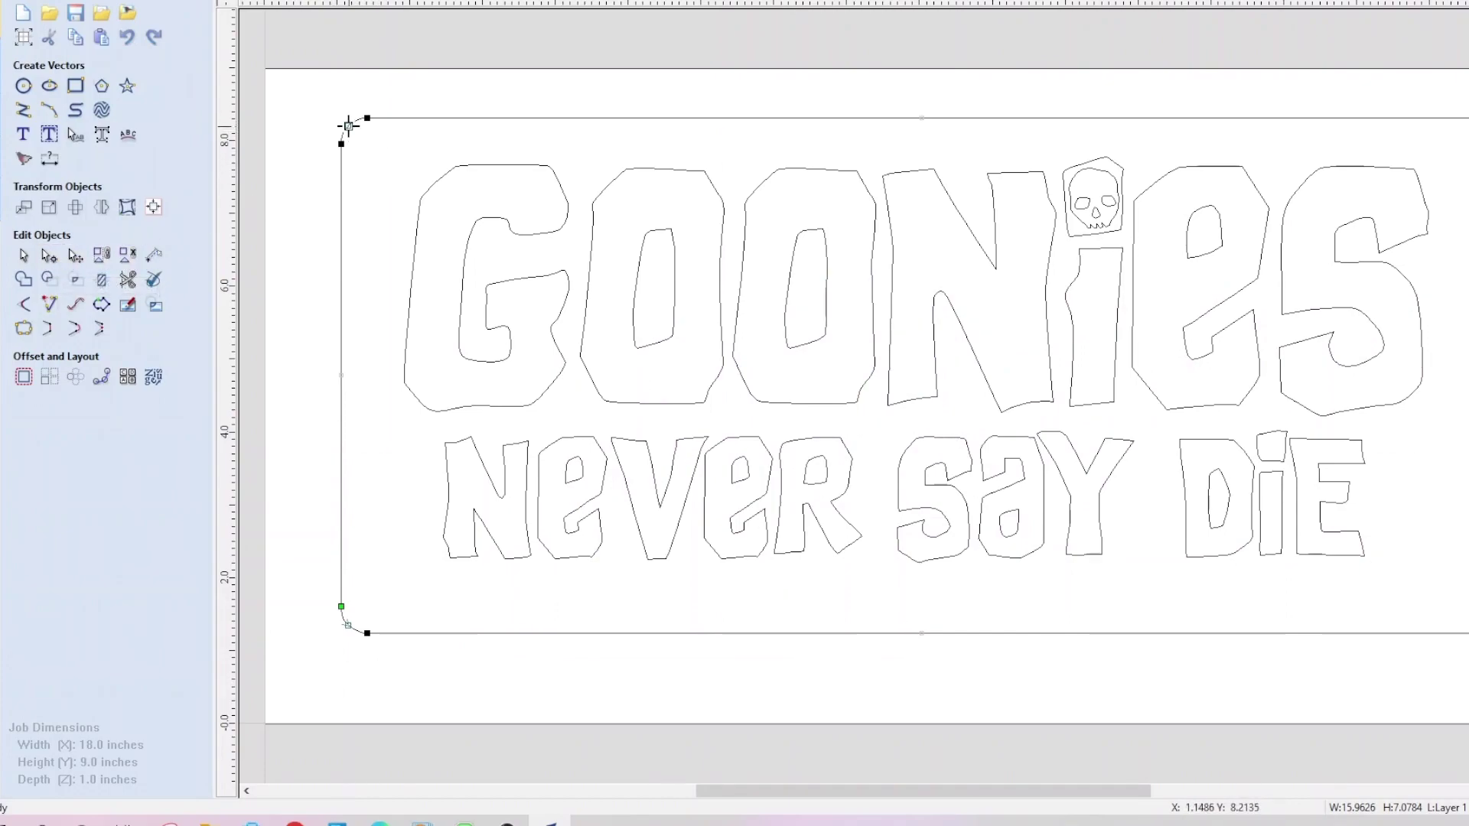
left_click_drag(348, 125, 498, 99)
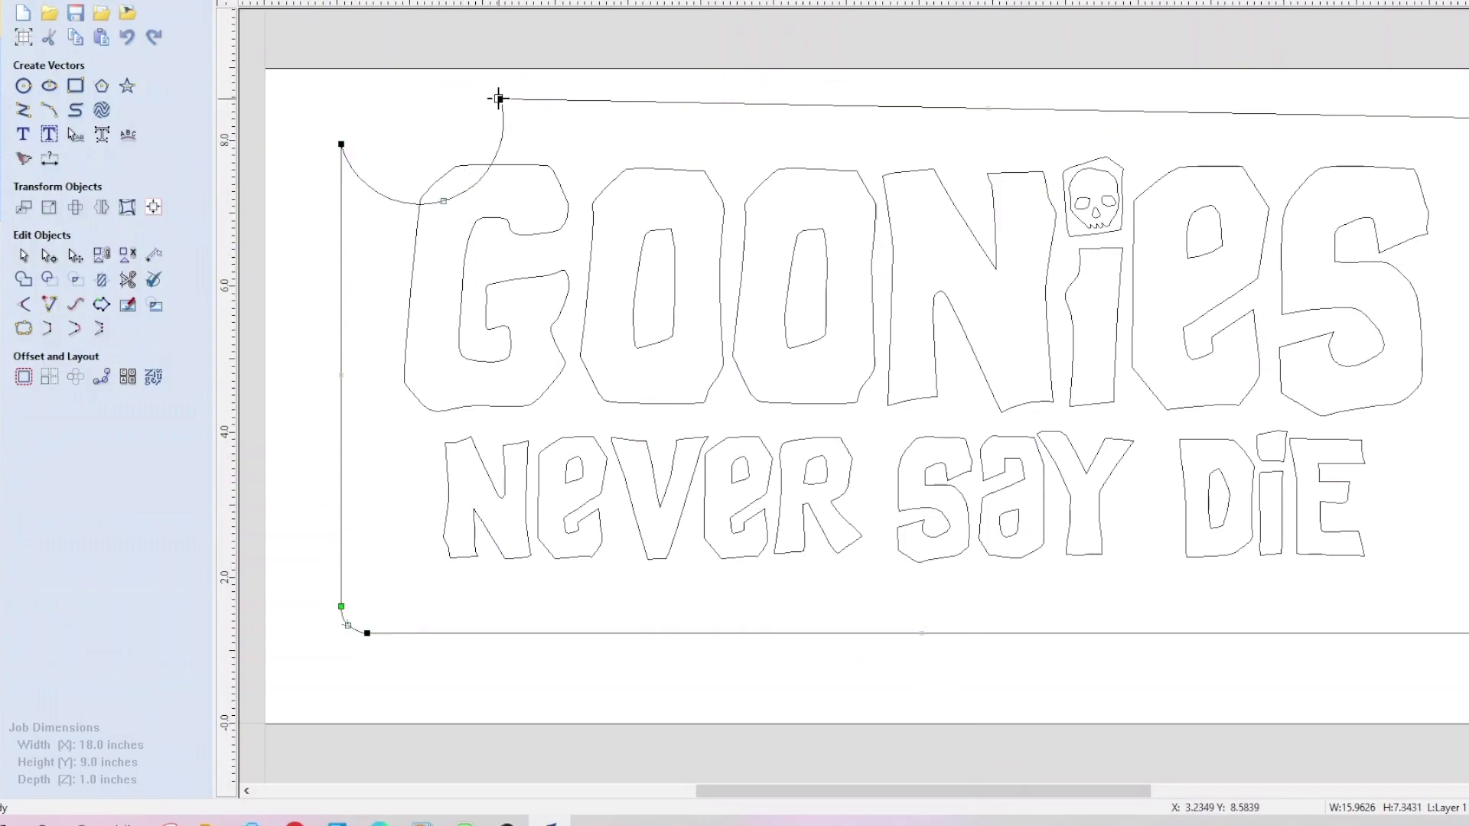
key("ctrl+z")
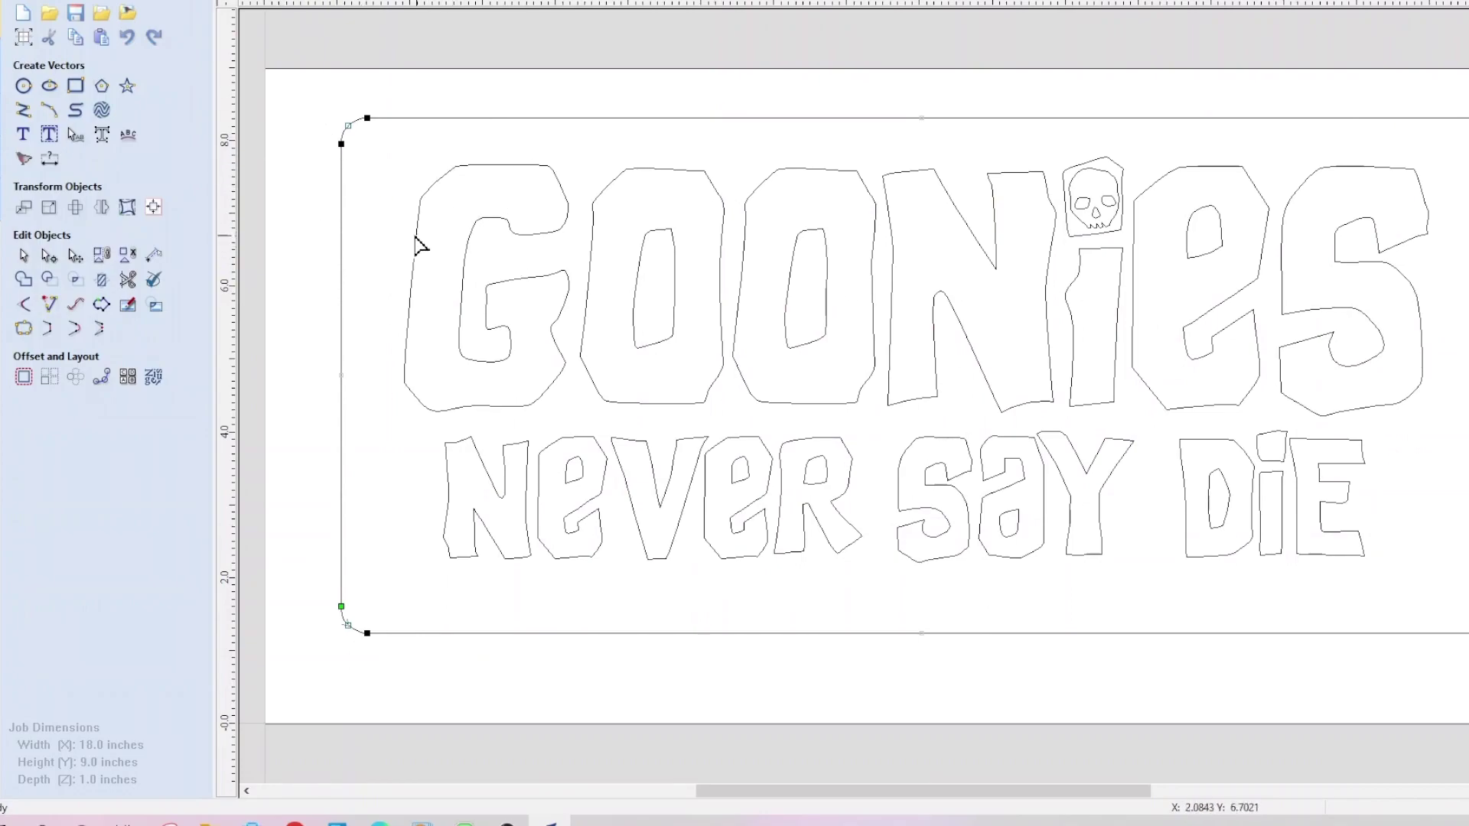
left_click(297, 224)
Step: Browse the artwork thumbnails in the Clipart folder of the clipart library
left_click(2, 162)
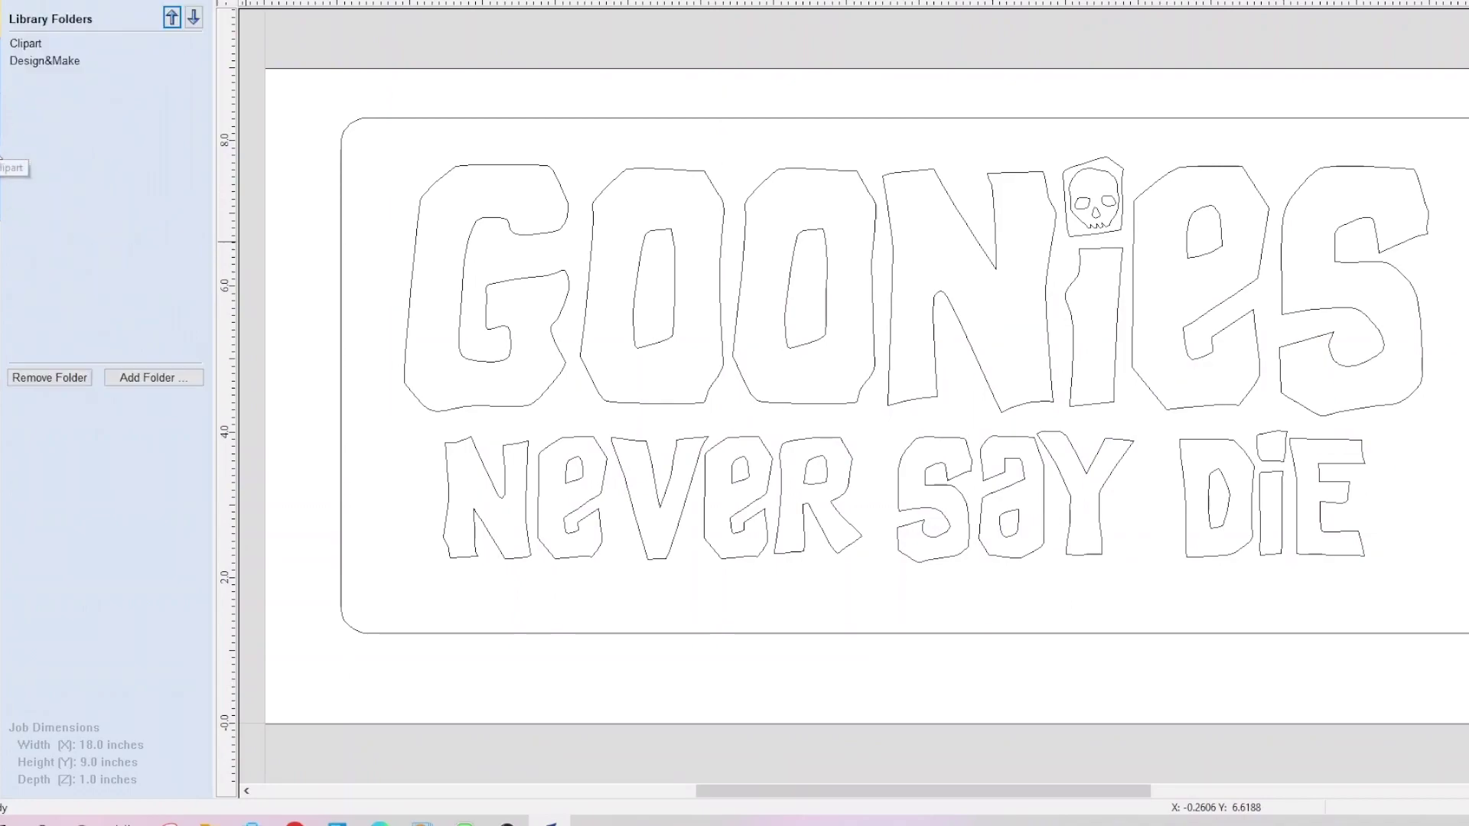
left_click(27, 44)
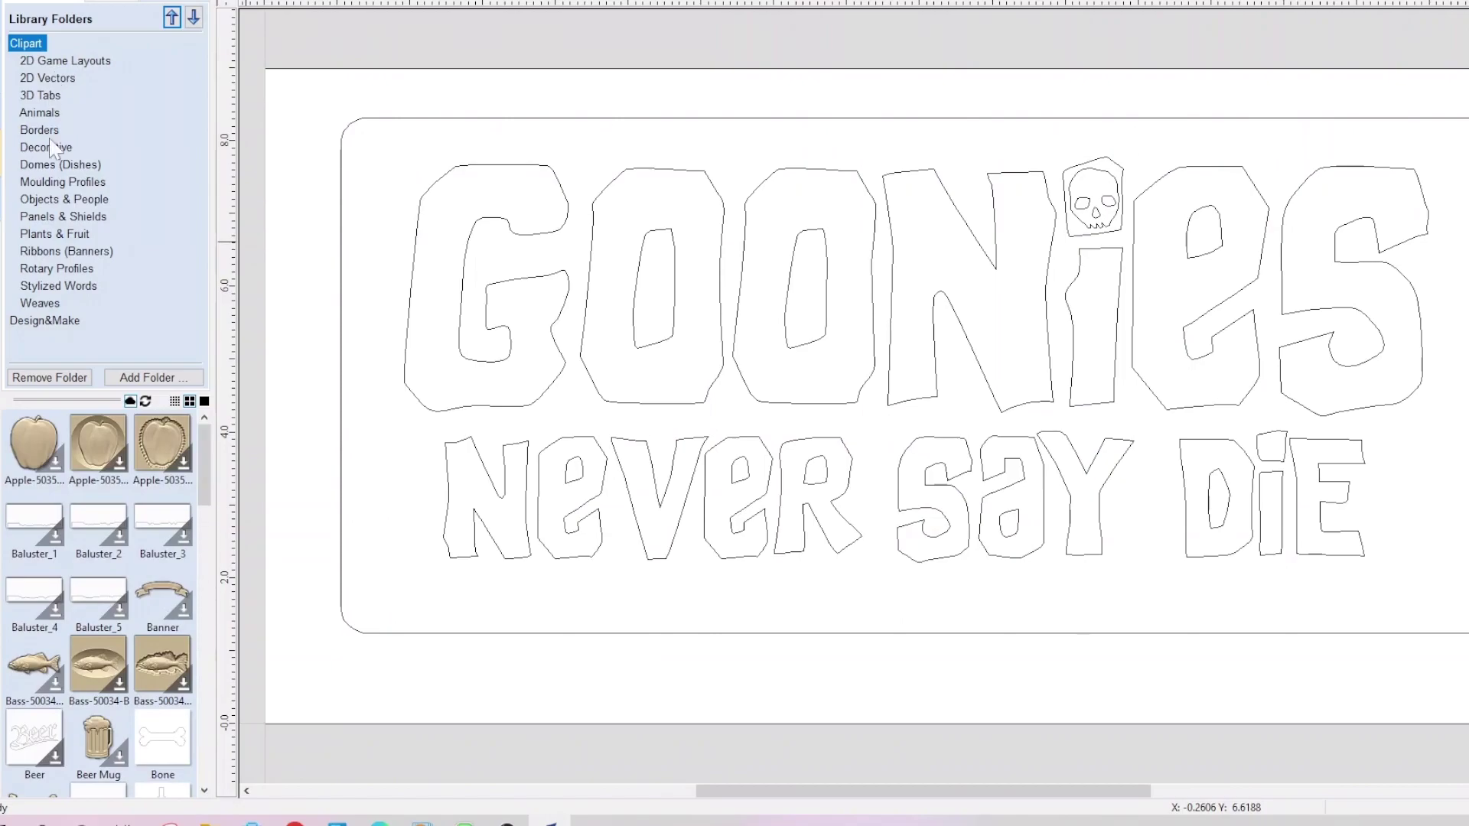
scroll(108, 446, "down", 5)
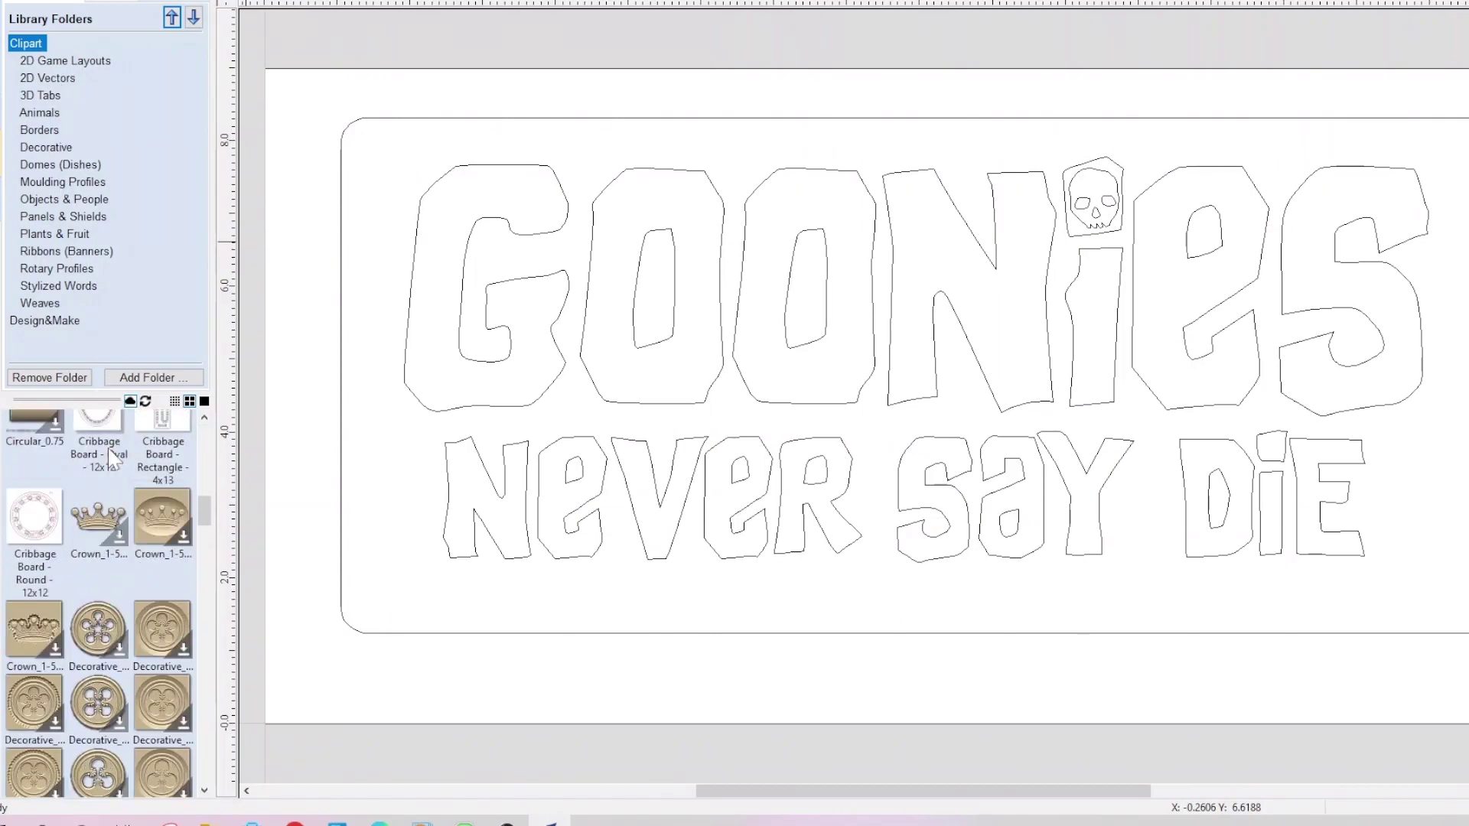
scroll(105, 517, "down", 3)
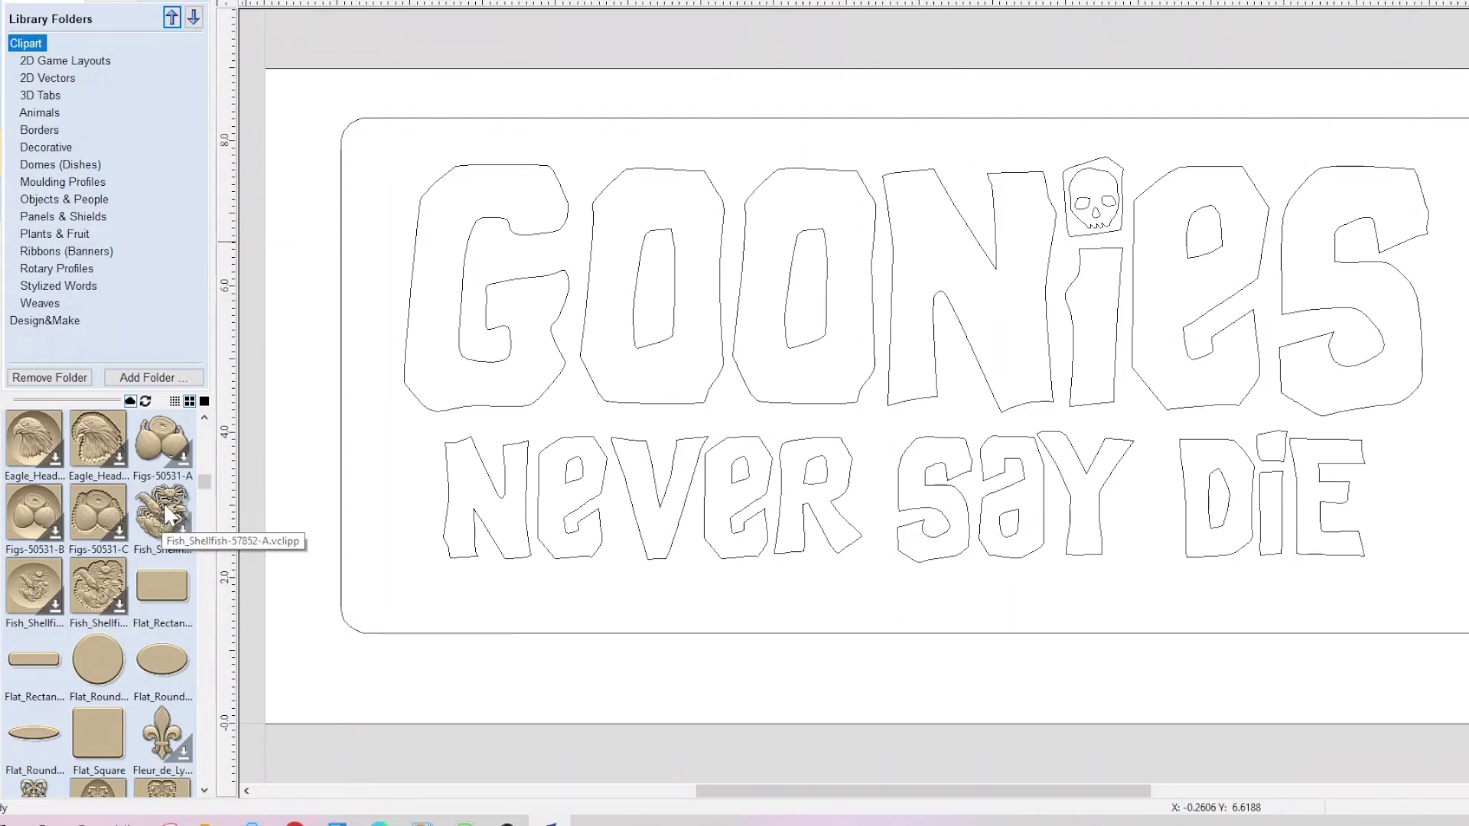
scroll(165, 507, "down", 5)
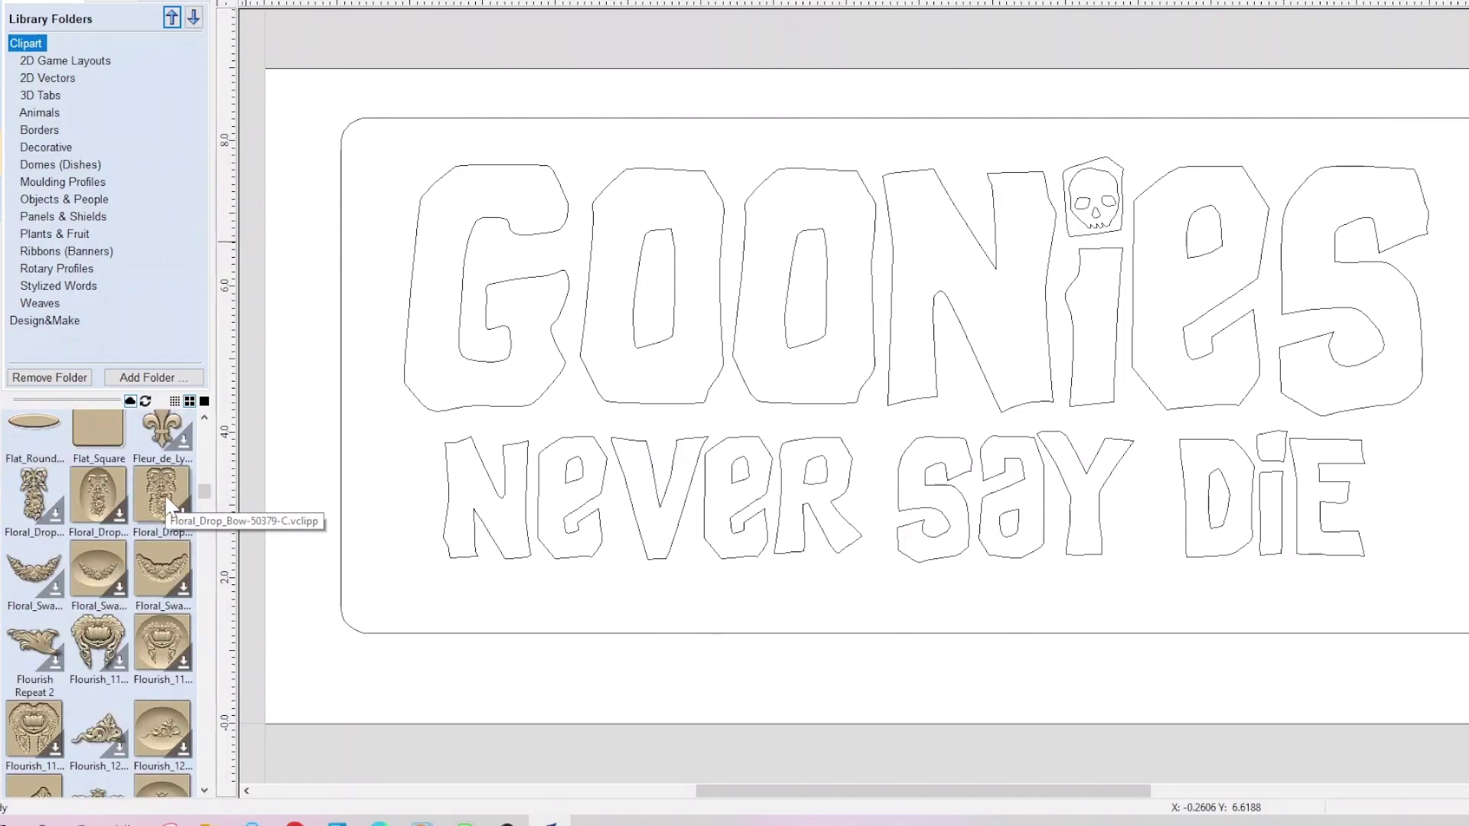
scroll(166, 501, "up", 2)
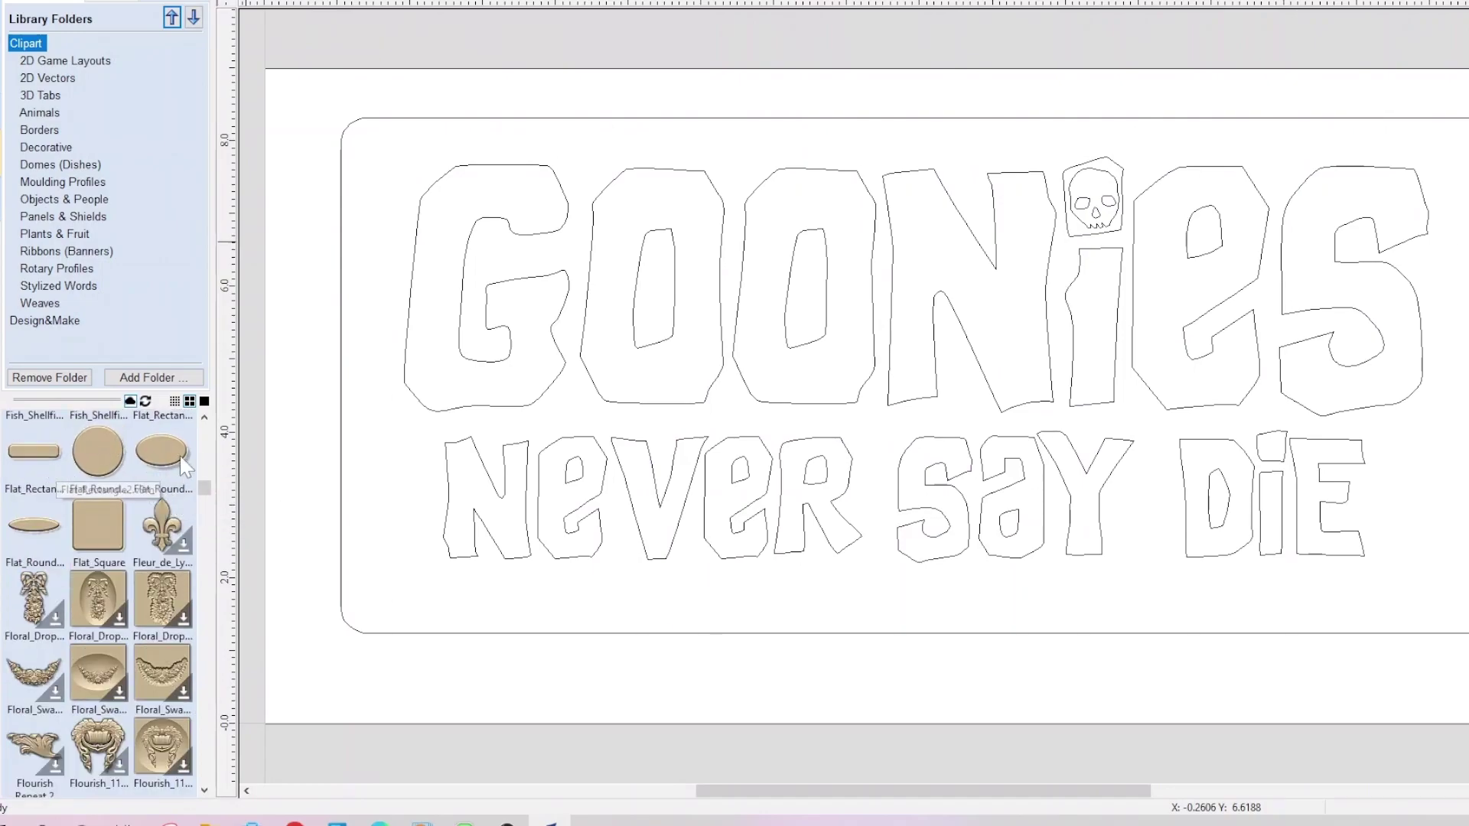
scroll(104, 597, "down", 5)
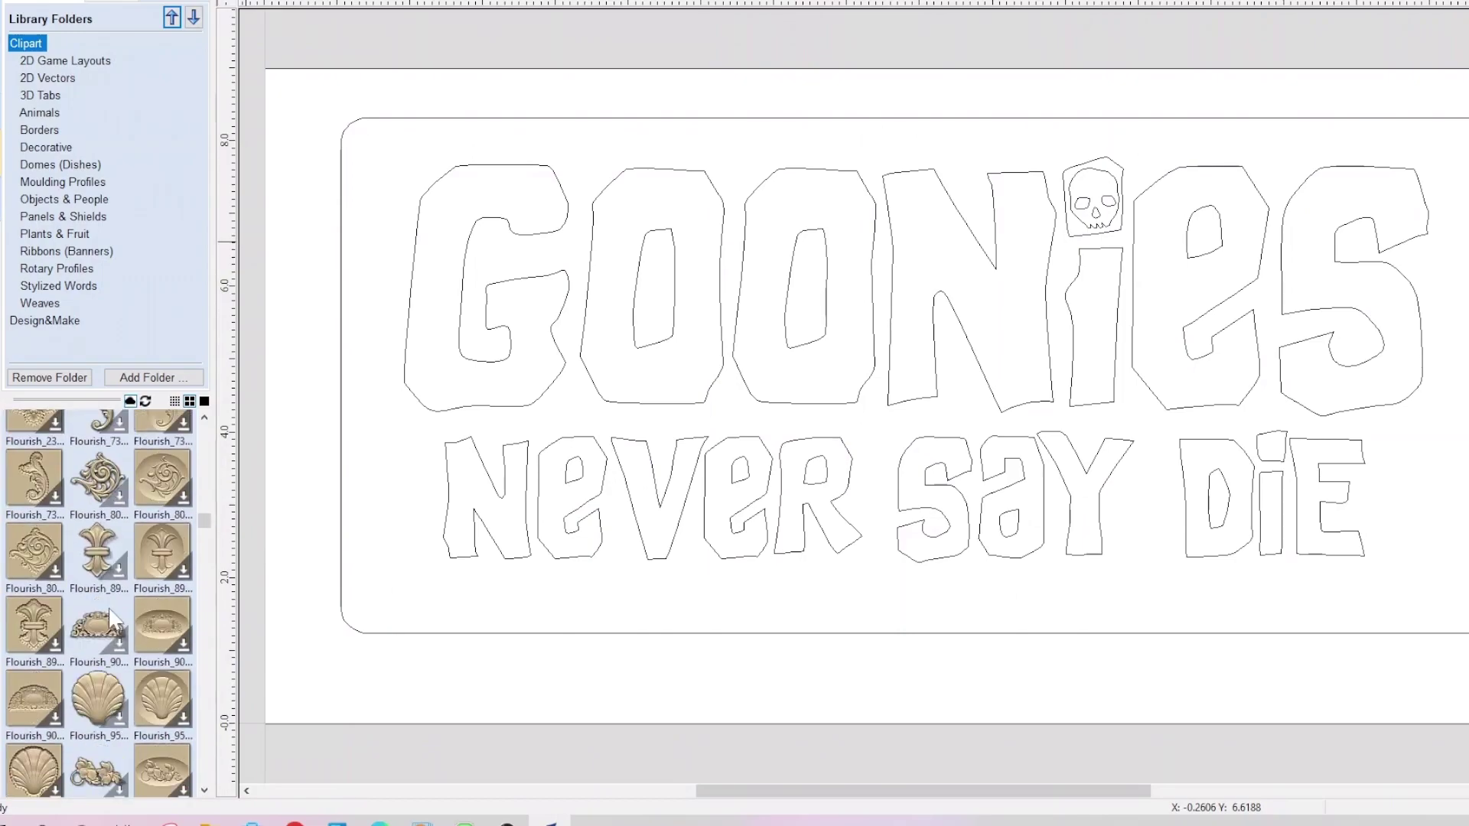
scroll(111, 612, "down", 5)
scroll(110, 610, "down", 3)
scroll(109, 611, "down", 3)
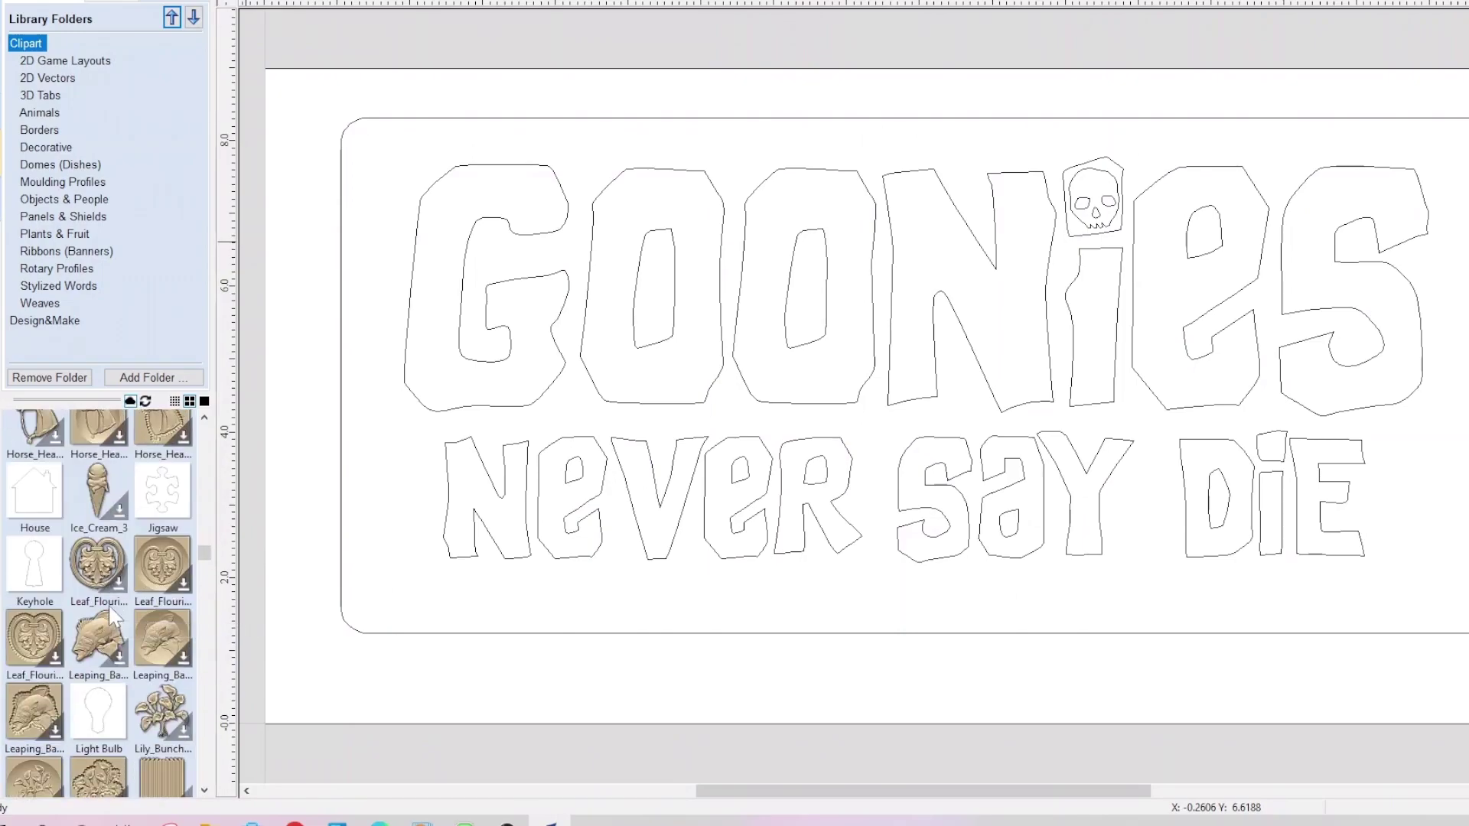
scroll(88, 497, "up", 3)
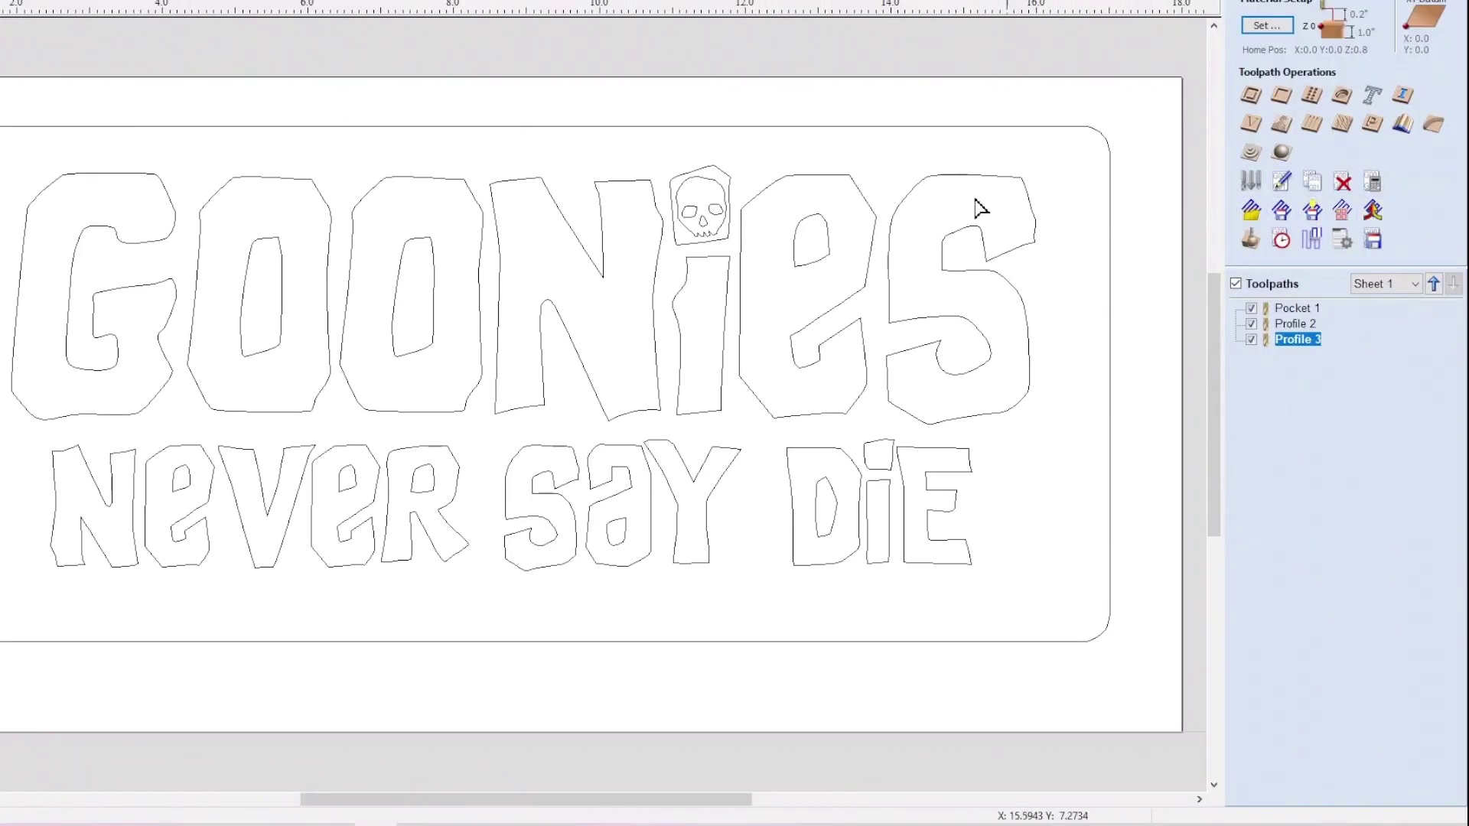
left_click(1293, 308, "ctrl")
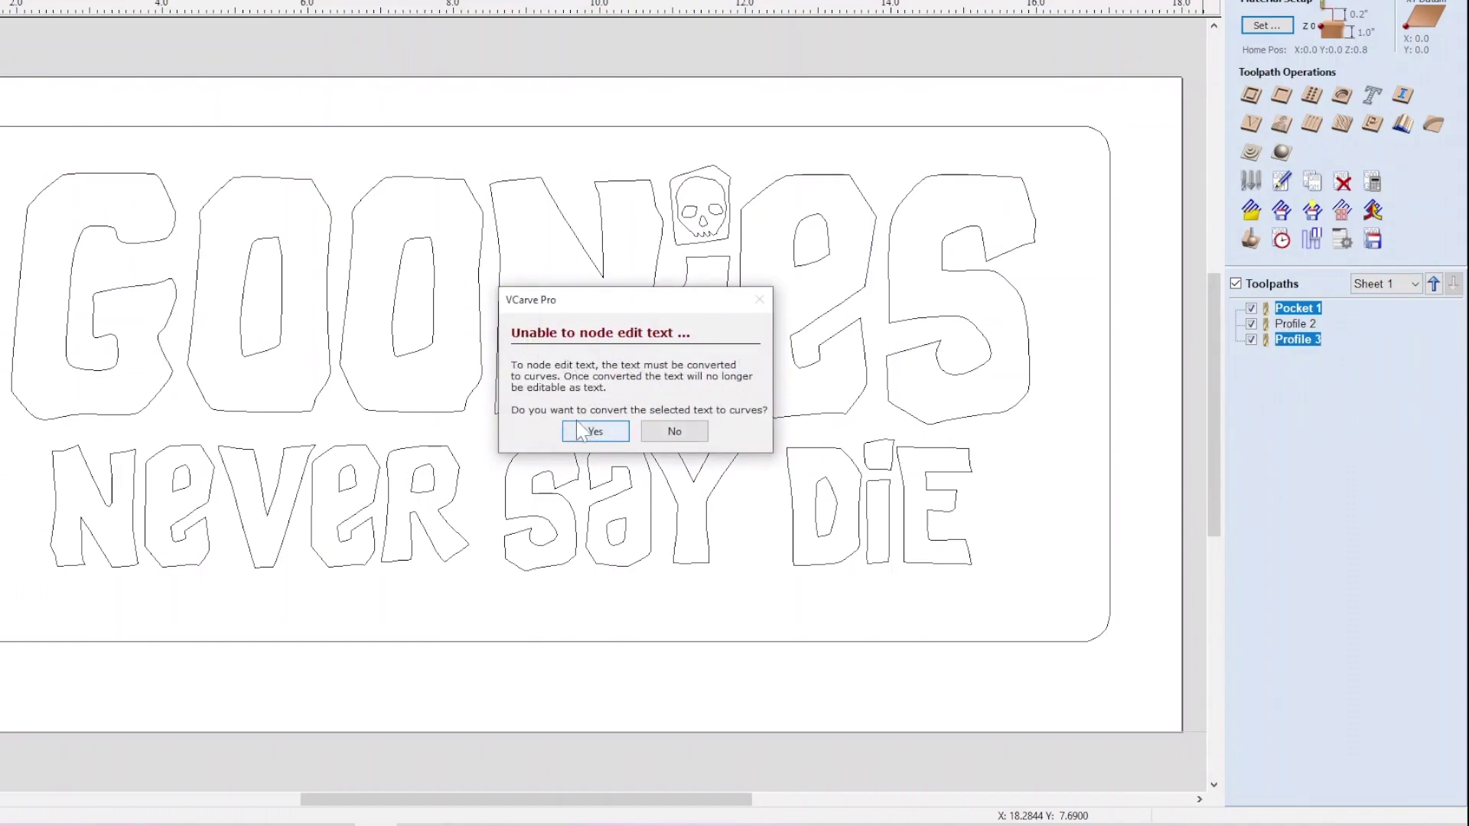
left_click(673, 431)
left_click(687, 429)
left_click(675, 432)
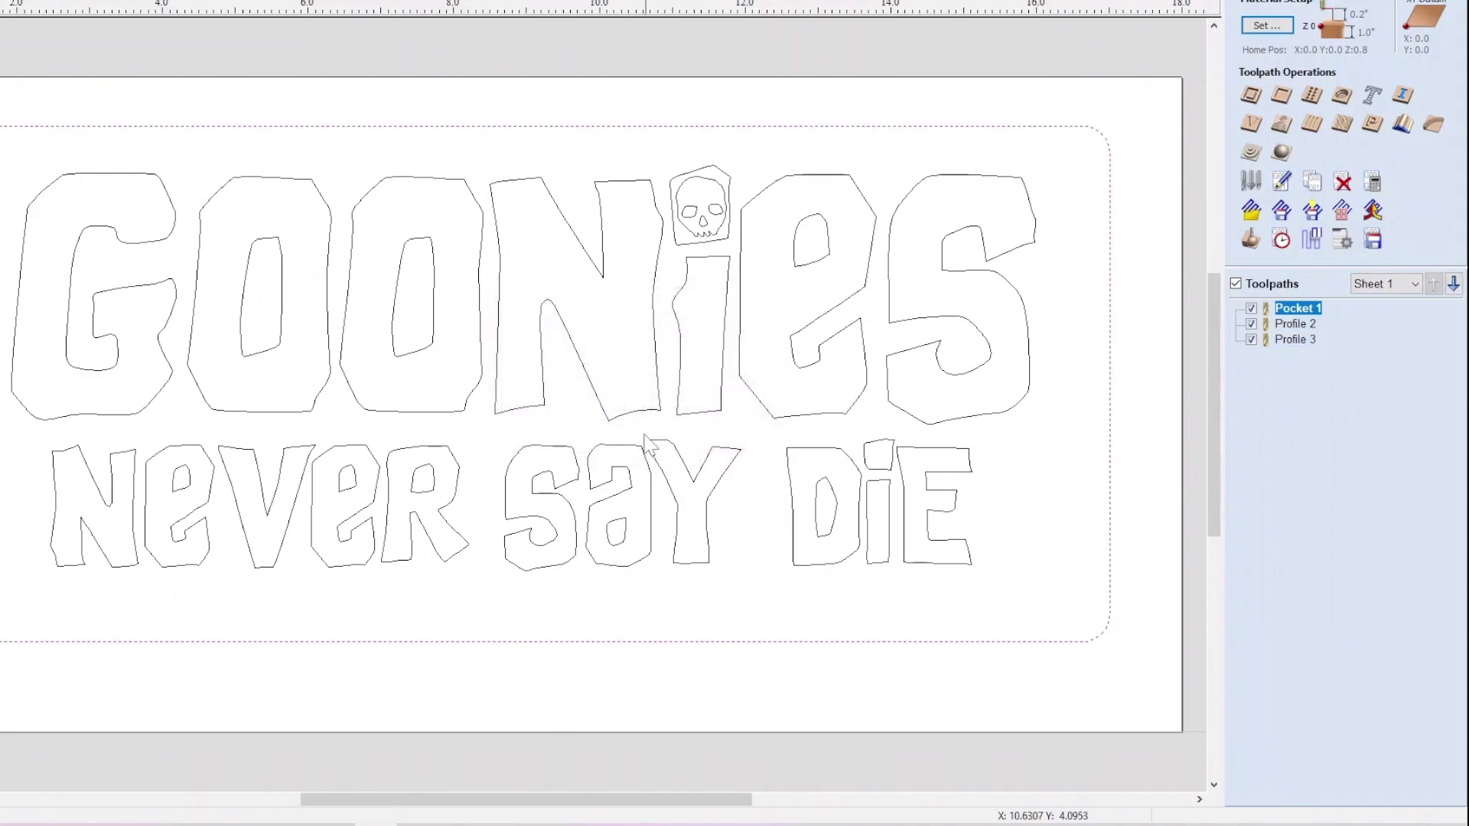
left_click(758, 141)
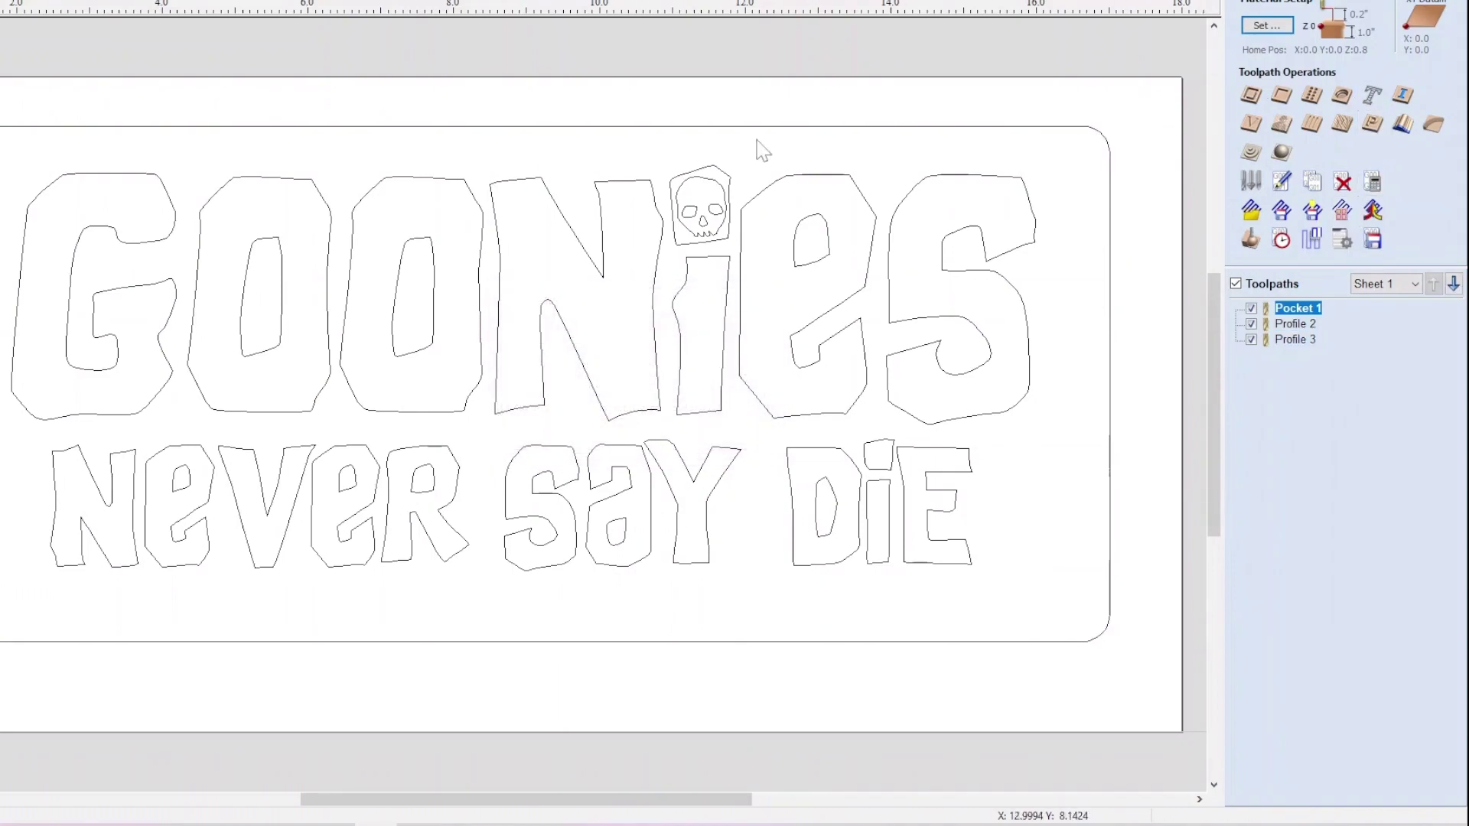
left_click(1302, 314)
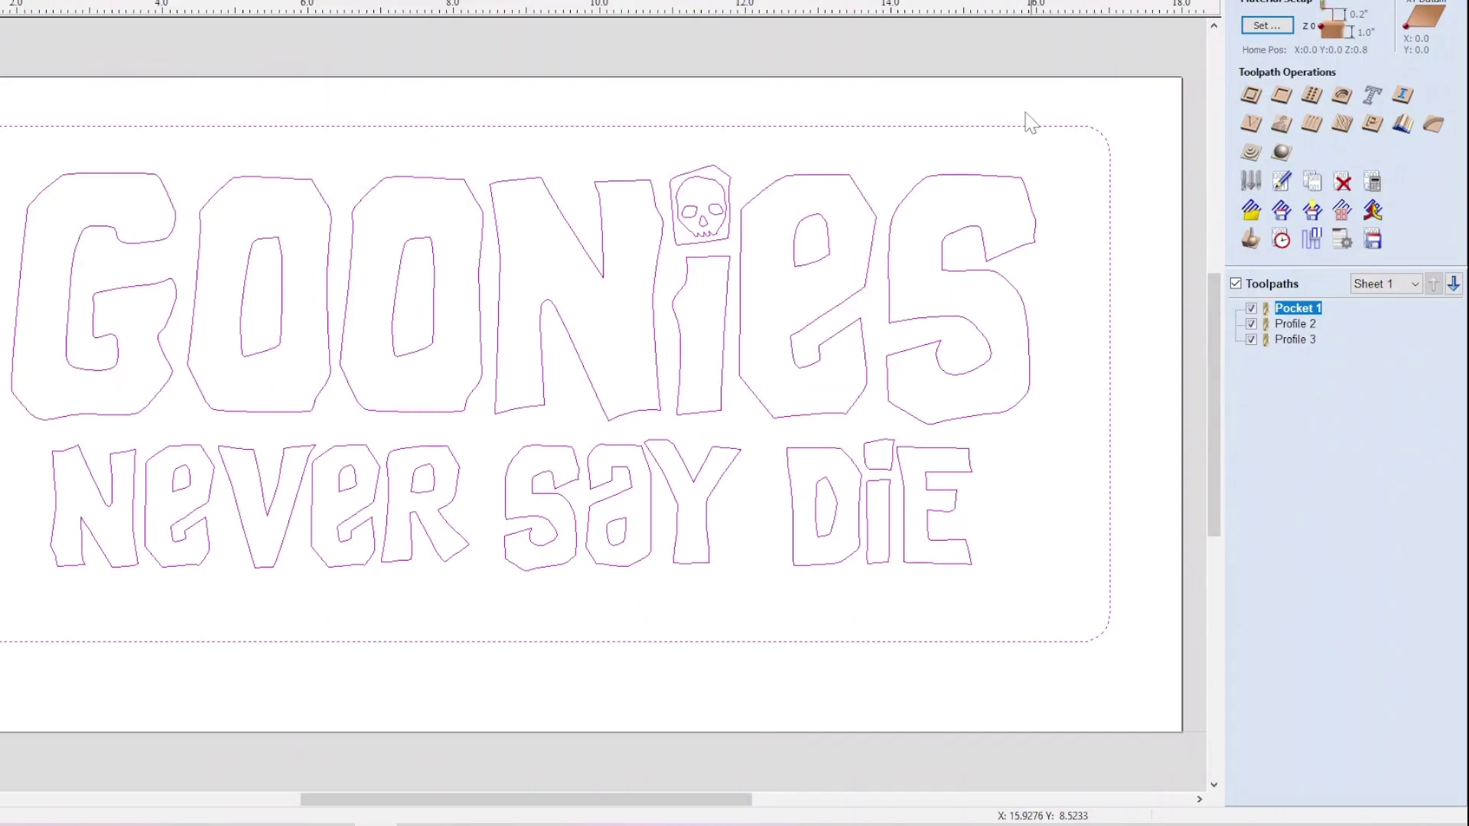
Step: Review the settings of the Profile 2 and Profile 3 toolpaths
left_click(1292, 325)
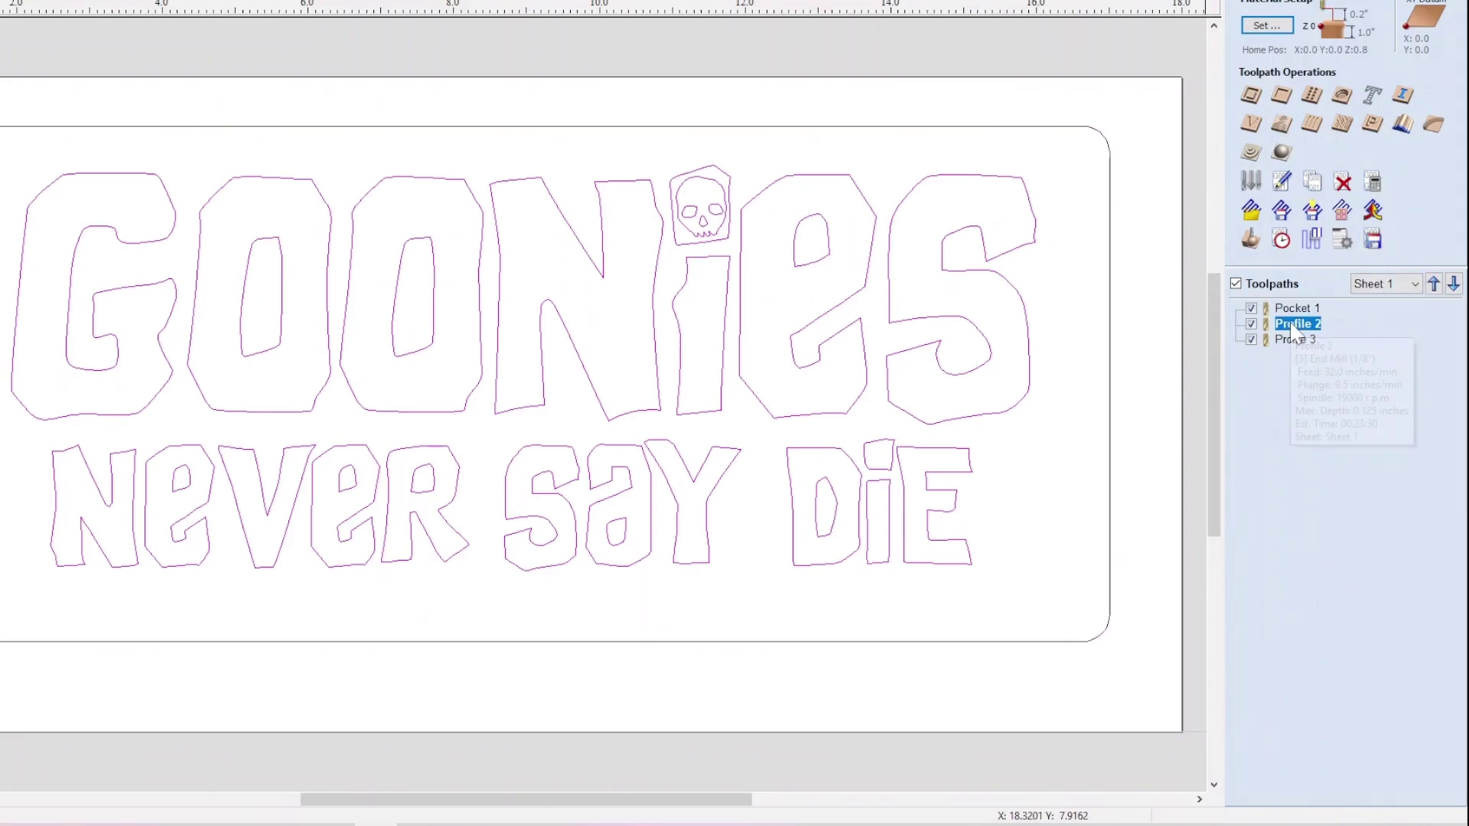
mouse_move(1291, 329)
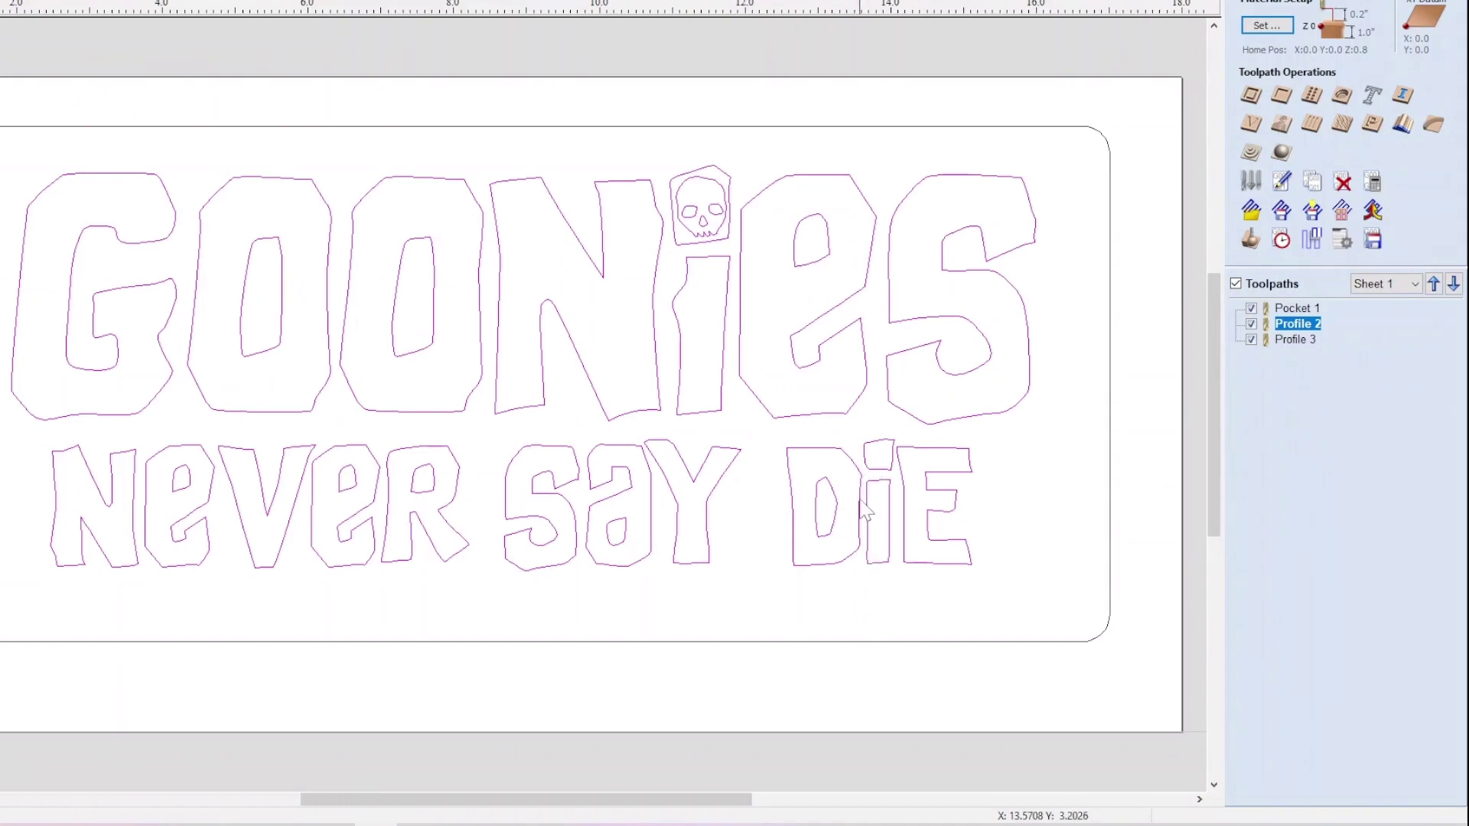
left_click(1309, 341)
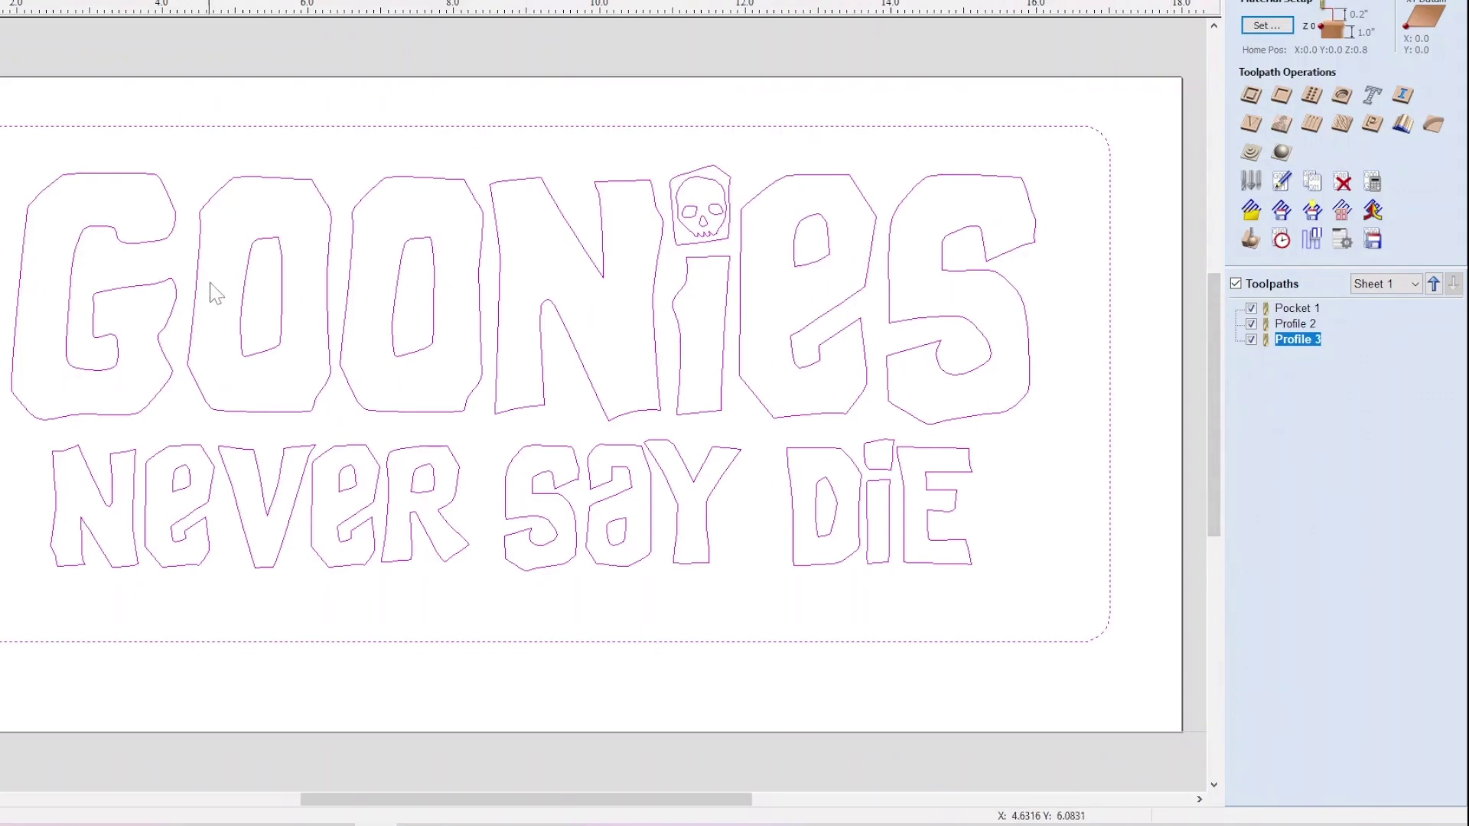
Step: Check the machining-time summary for all toolpaths, then show the 3D wood preview
left_click(1280, 242)
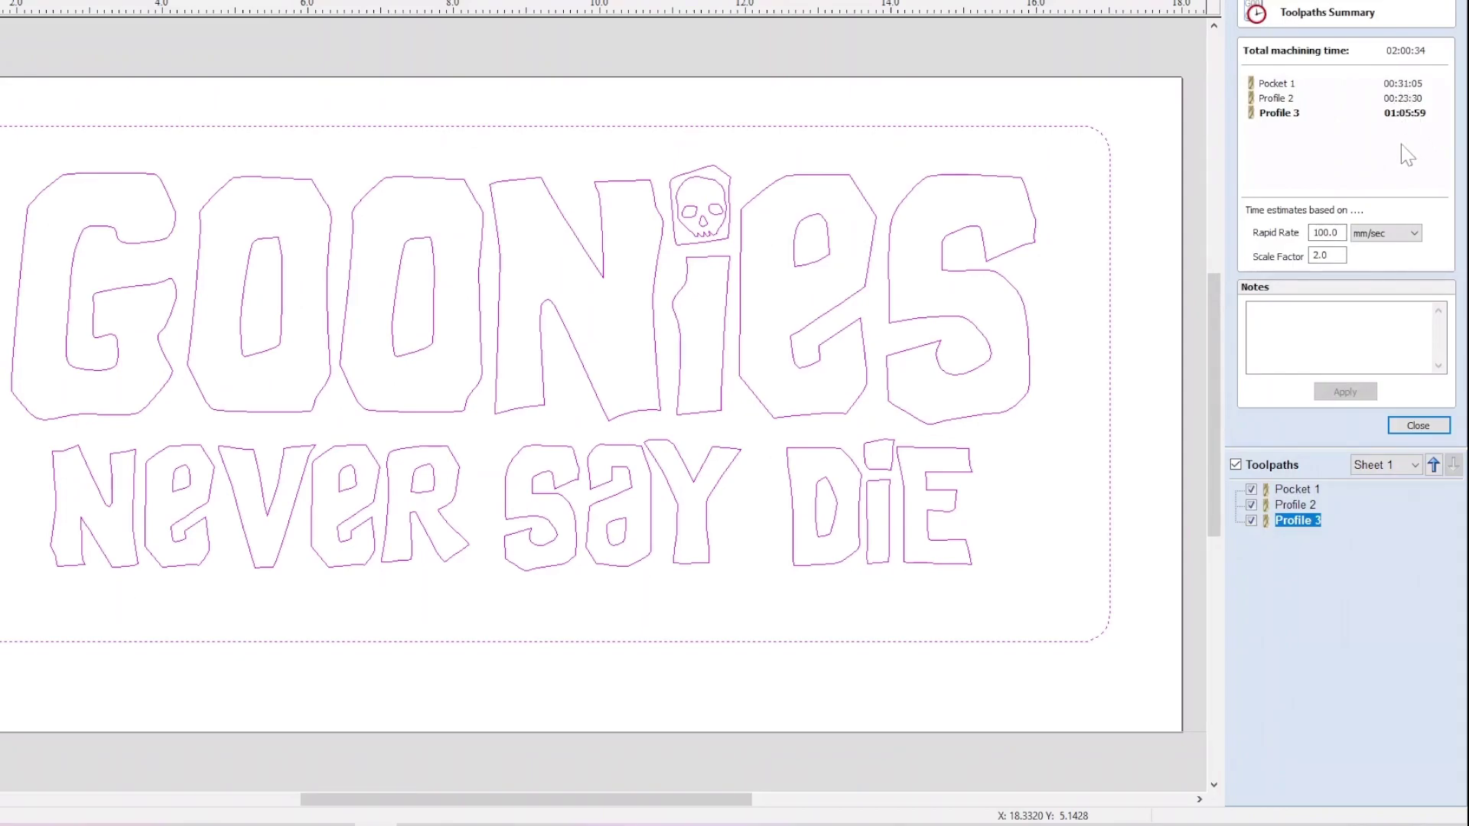
left_click(1412, 427)
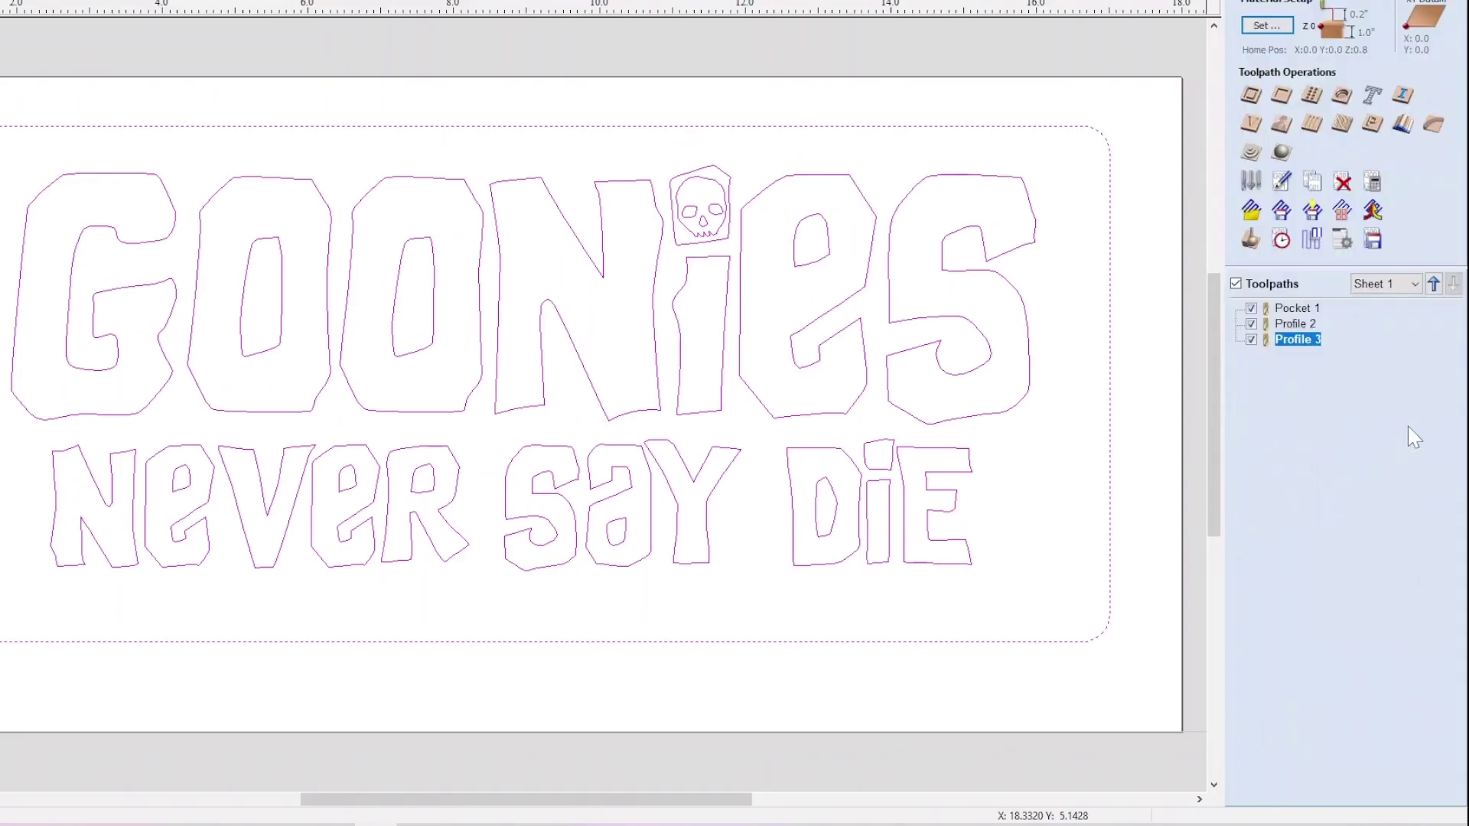
left_click(1250, 239)
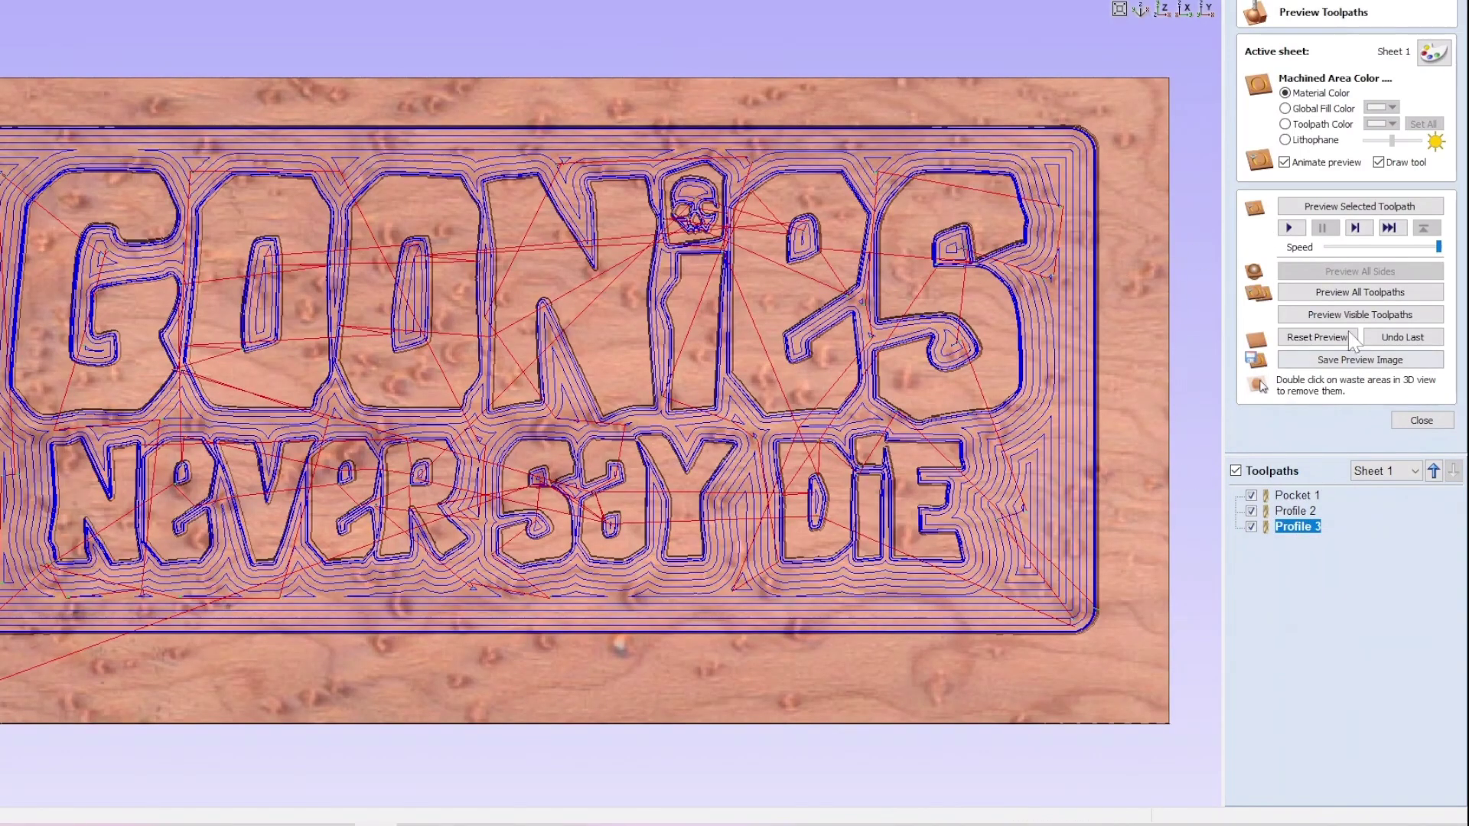
Step: Preview Pocket 1 alone on the wood, then play, pause and stop its simulation
left_click(1293, 499)
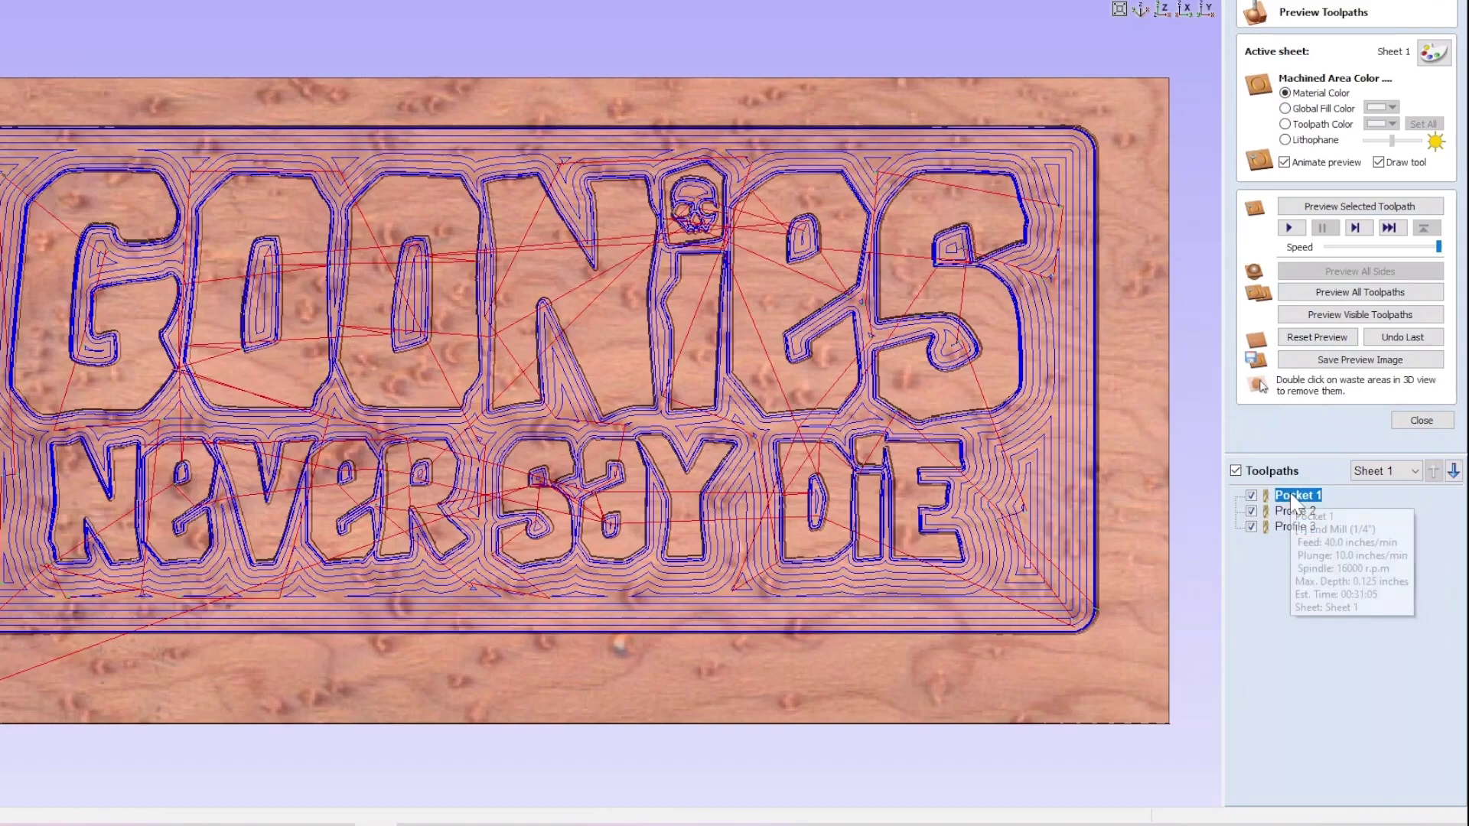
left_click(1357, 207)
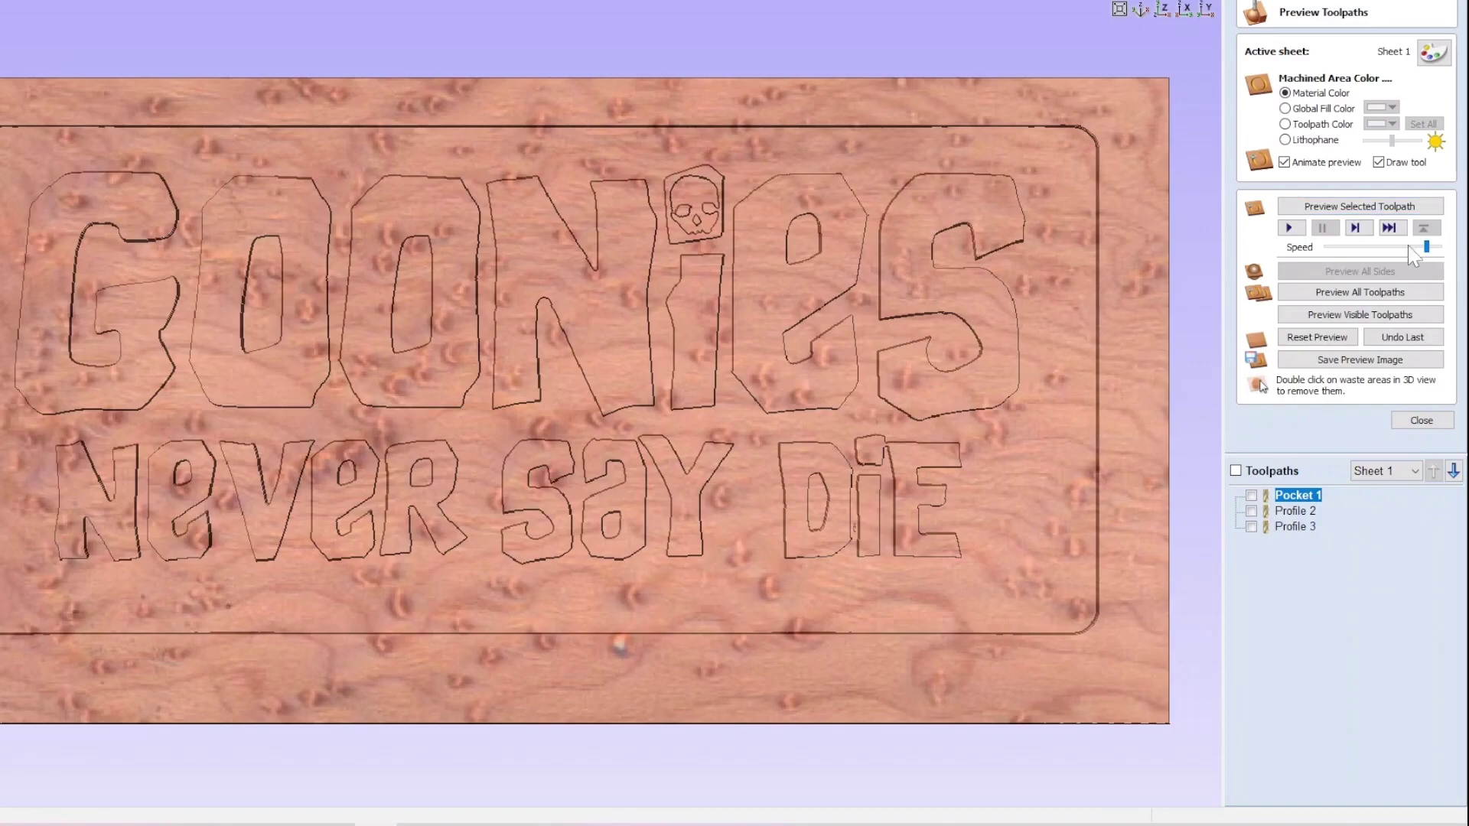
left_click(1341, 217)
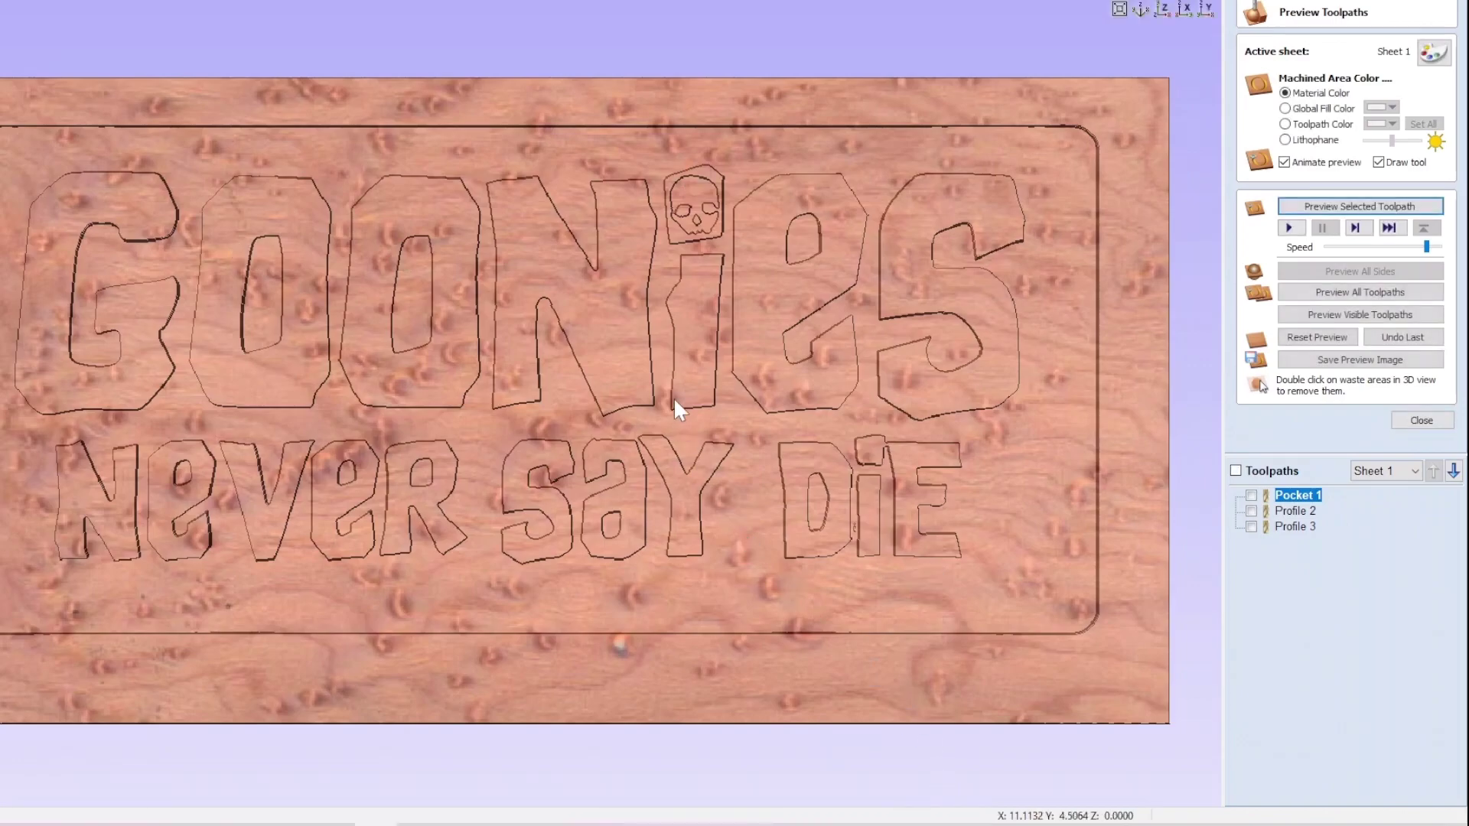
left_click(1290, 228)
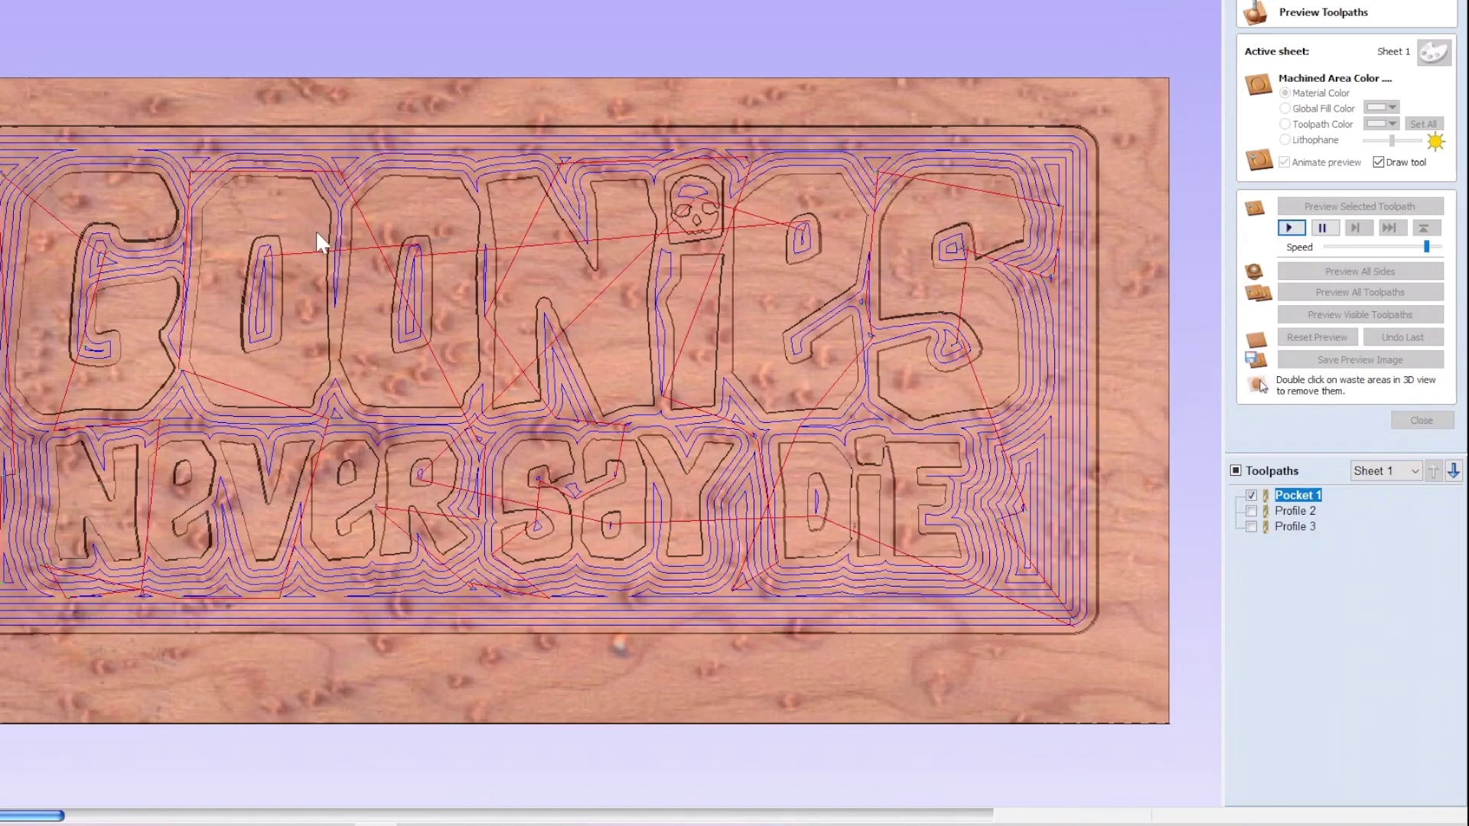
left_click(1322, 228)
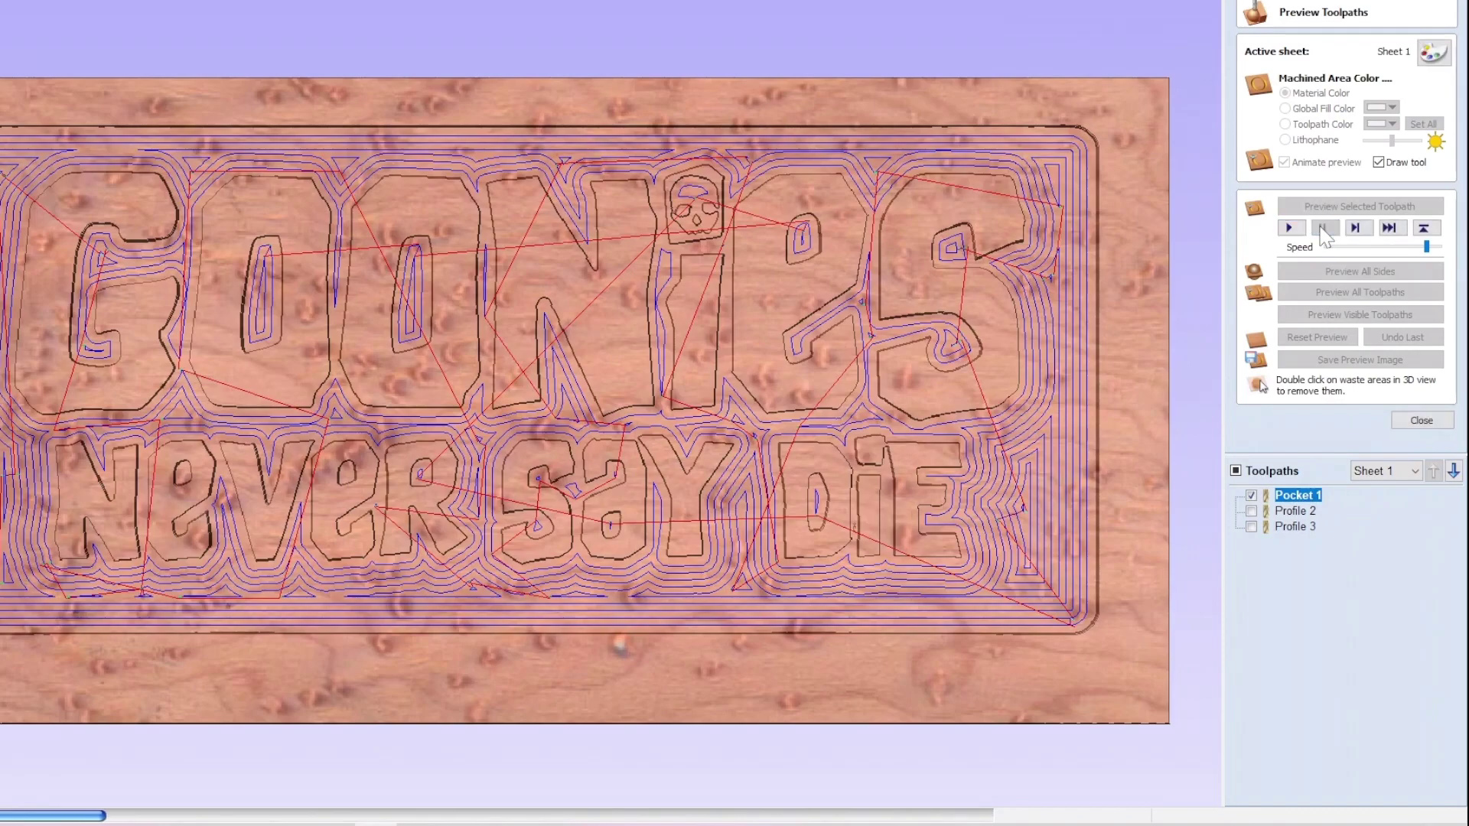
left_click(1432, 231)
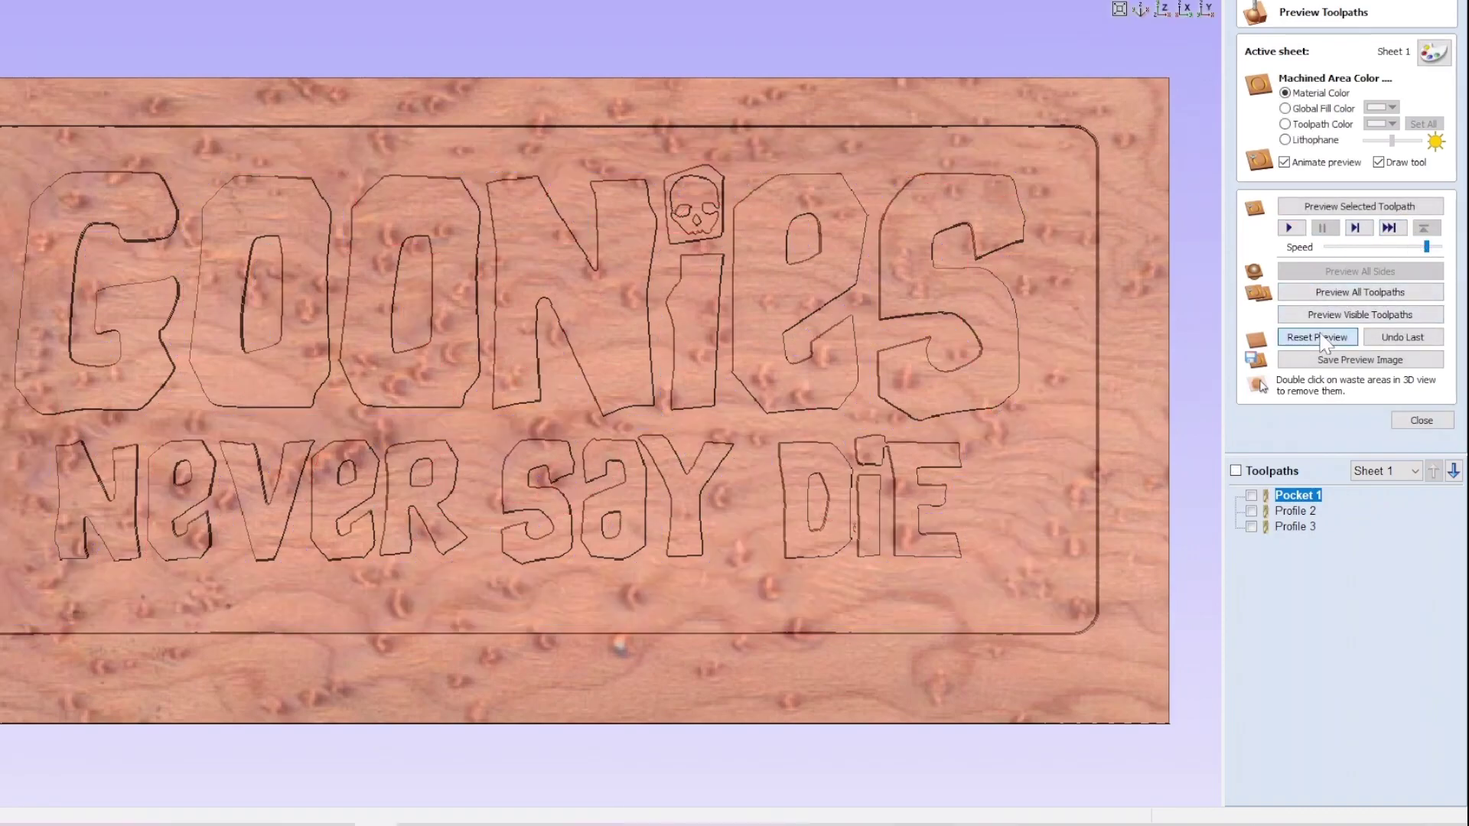
Step: Reset the board and run the Pocket 1 simulation to completion
left_click(1318, 338)
left_click(1291, 228)
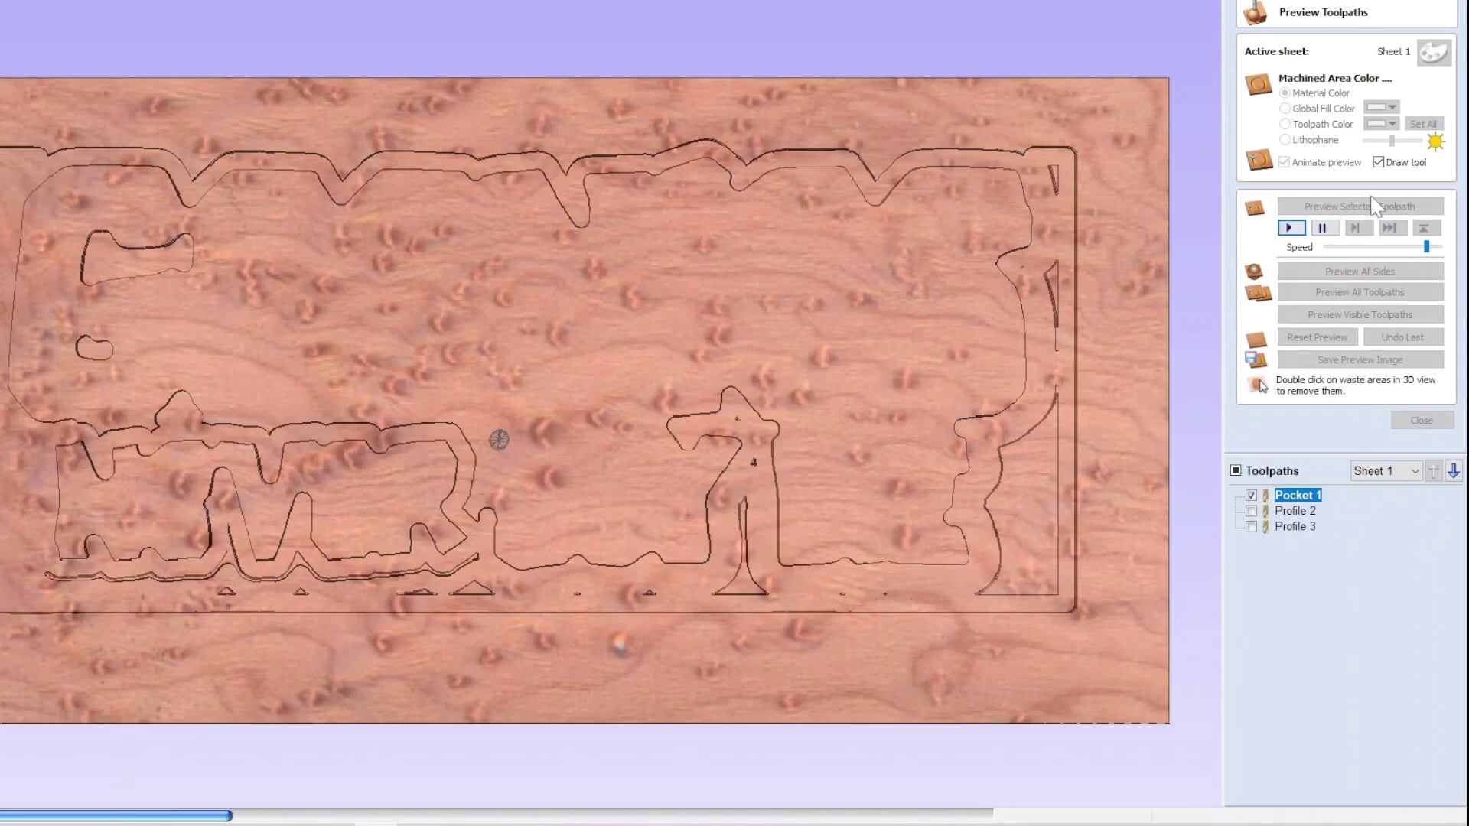
left_click(1323, 228)
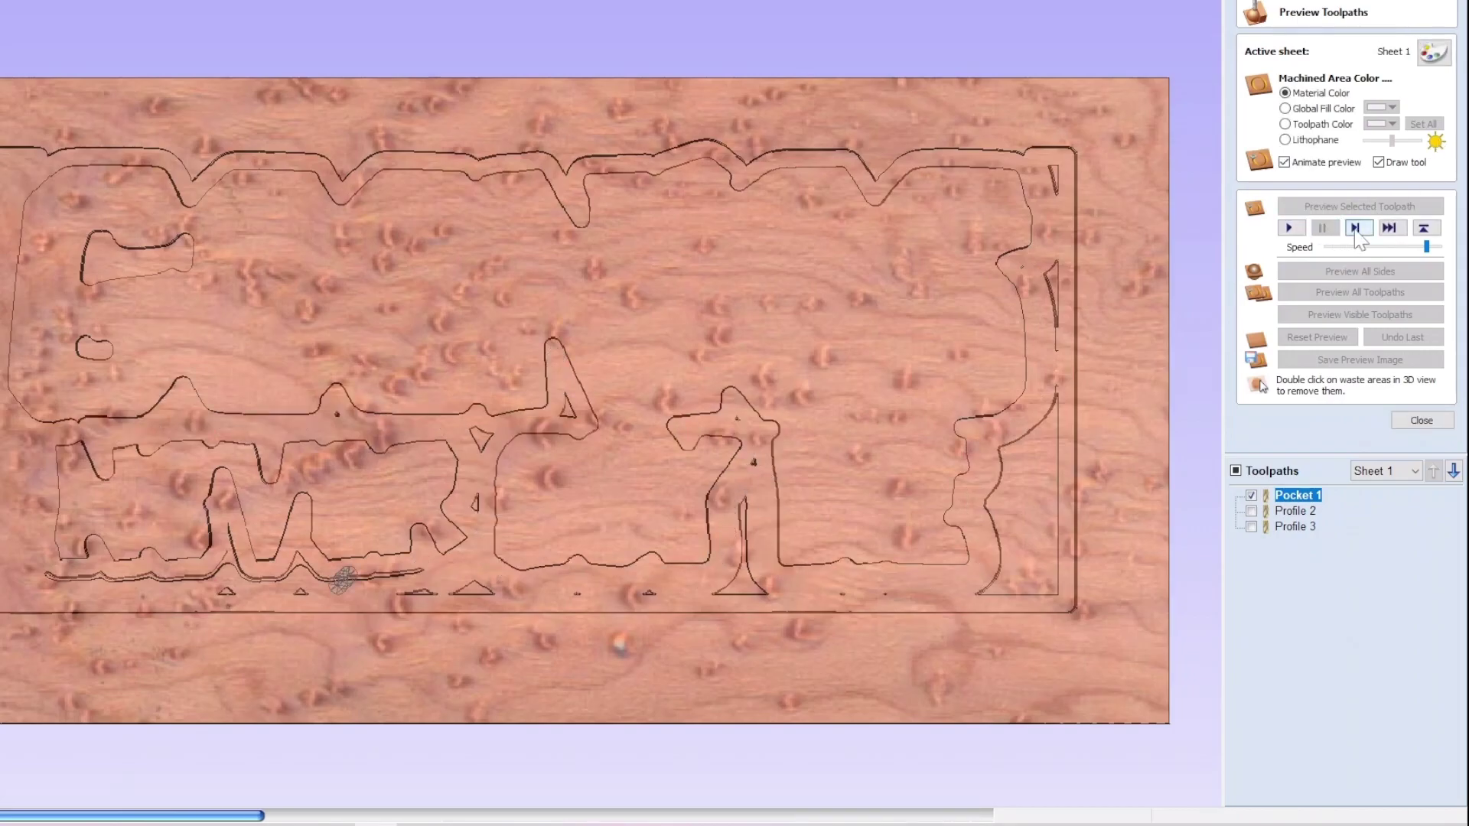
left_click(1424, 228)
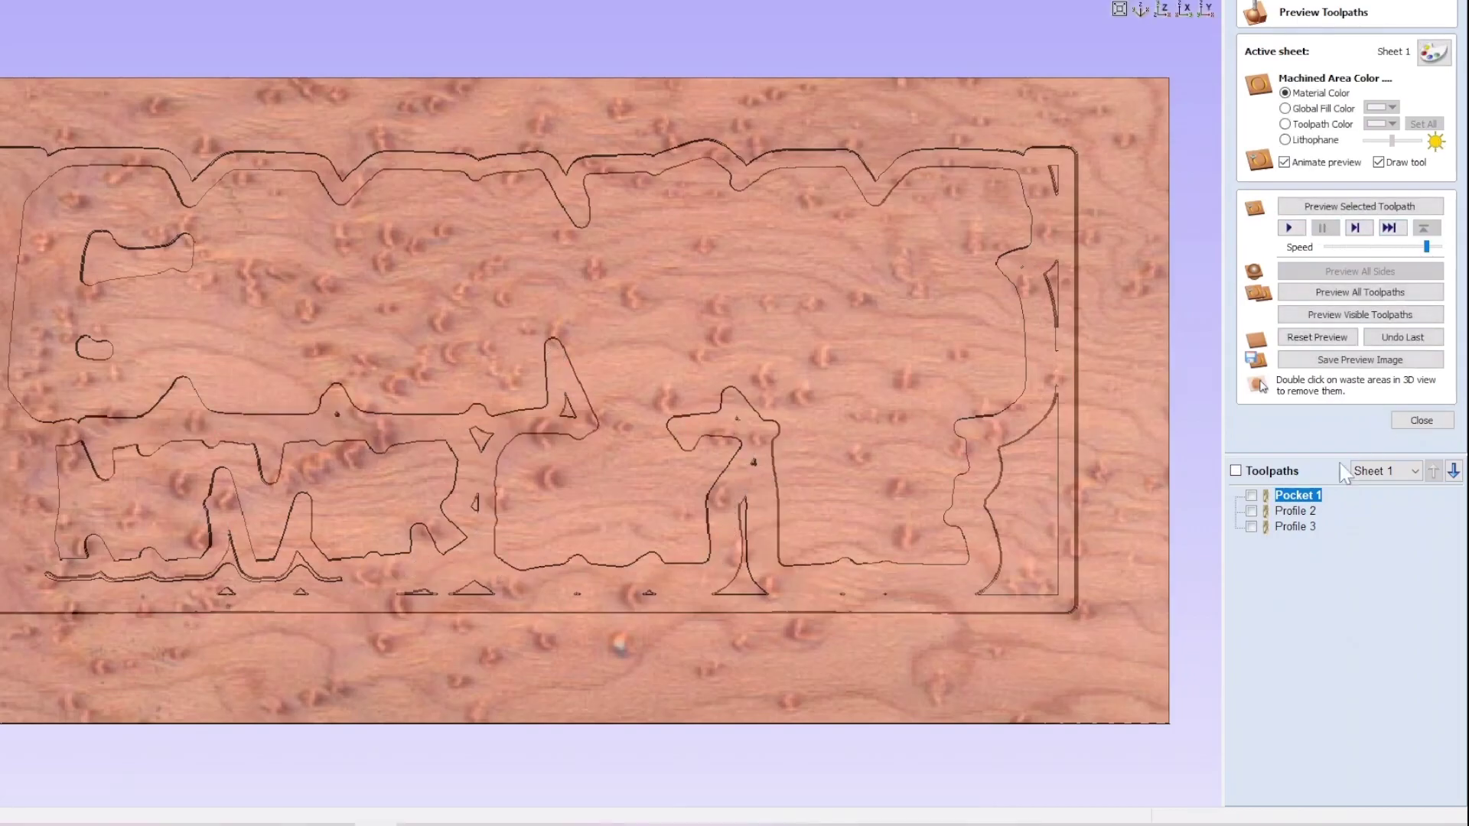
Step: Simulate the Profile 2 cut around the letters at maximum animation speed
left_click(1294, 511)
left_click(1289, 229)
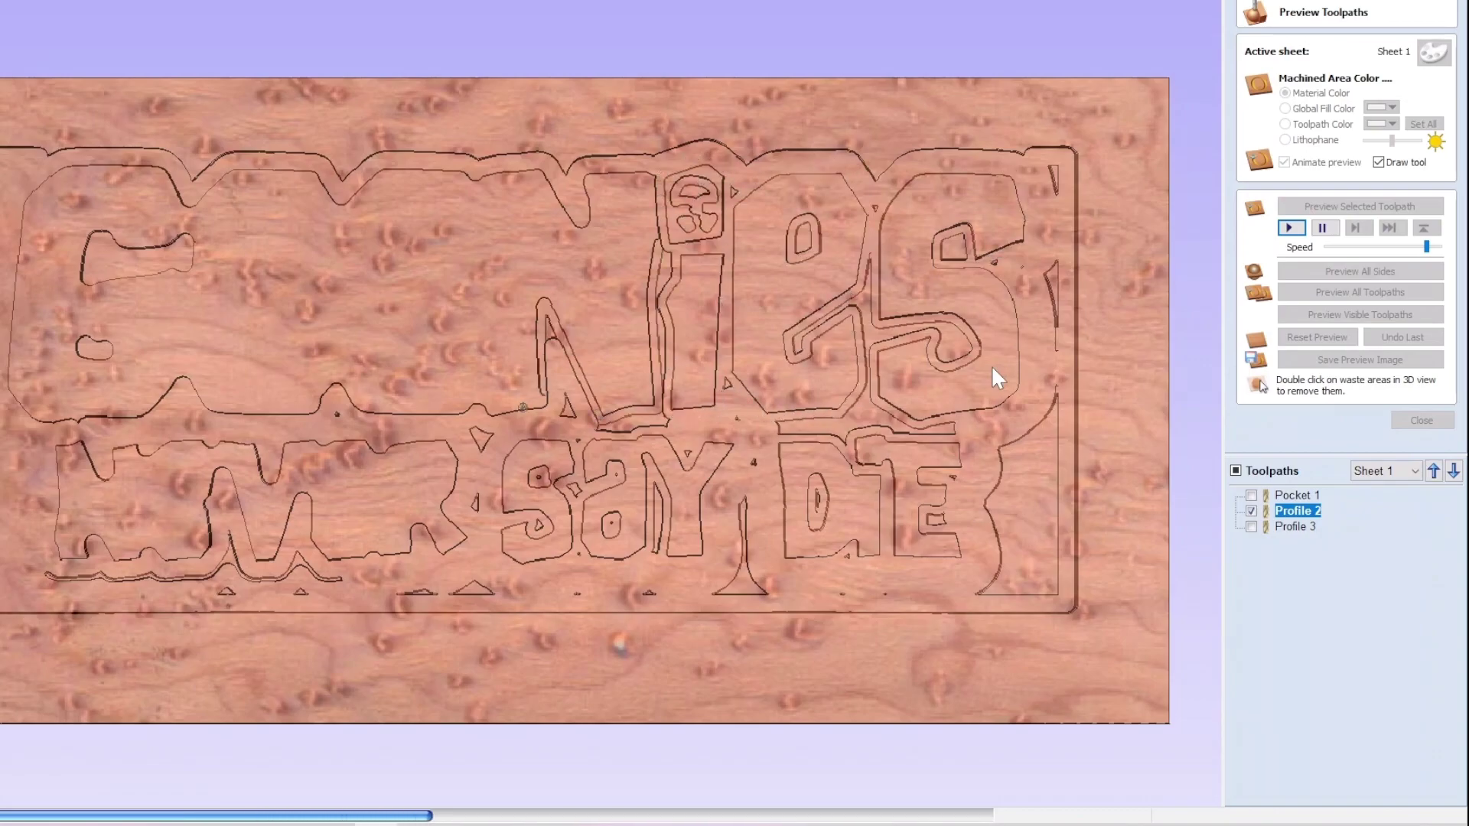
left_click(1439, 247)
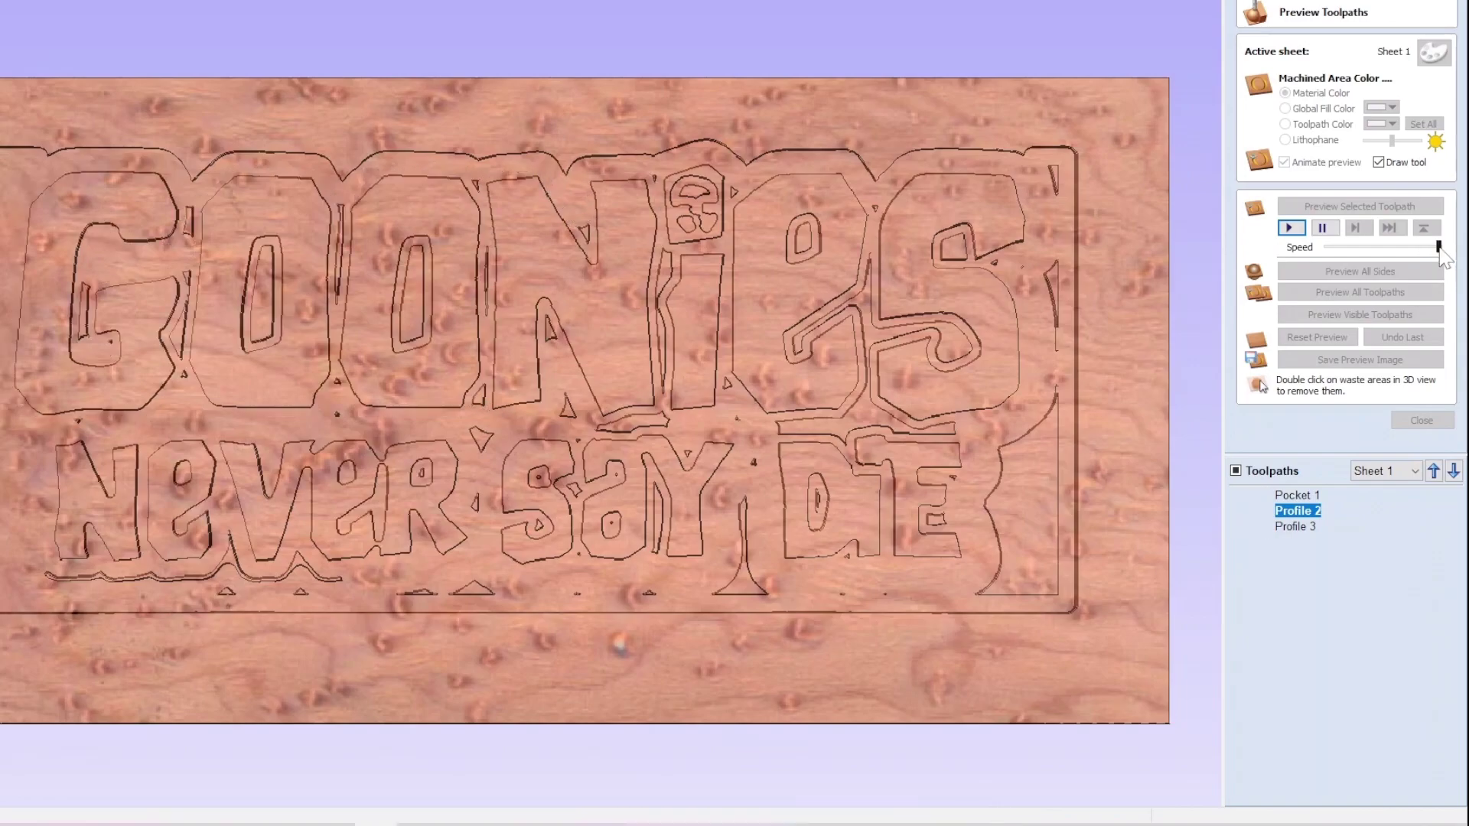
left_click(1293, 495)
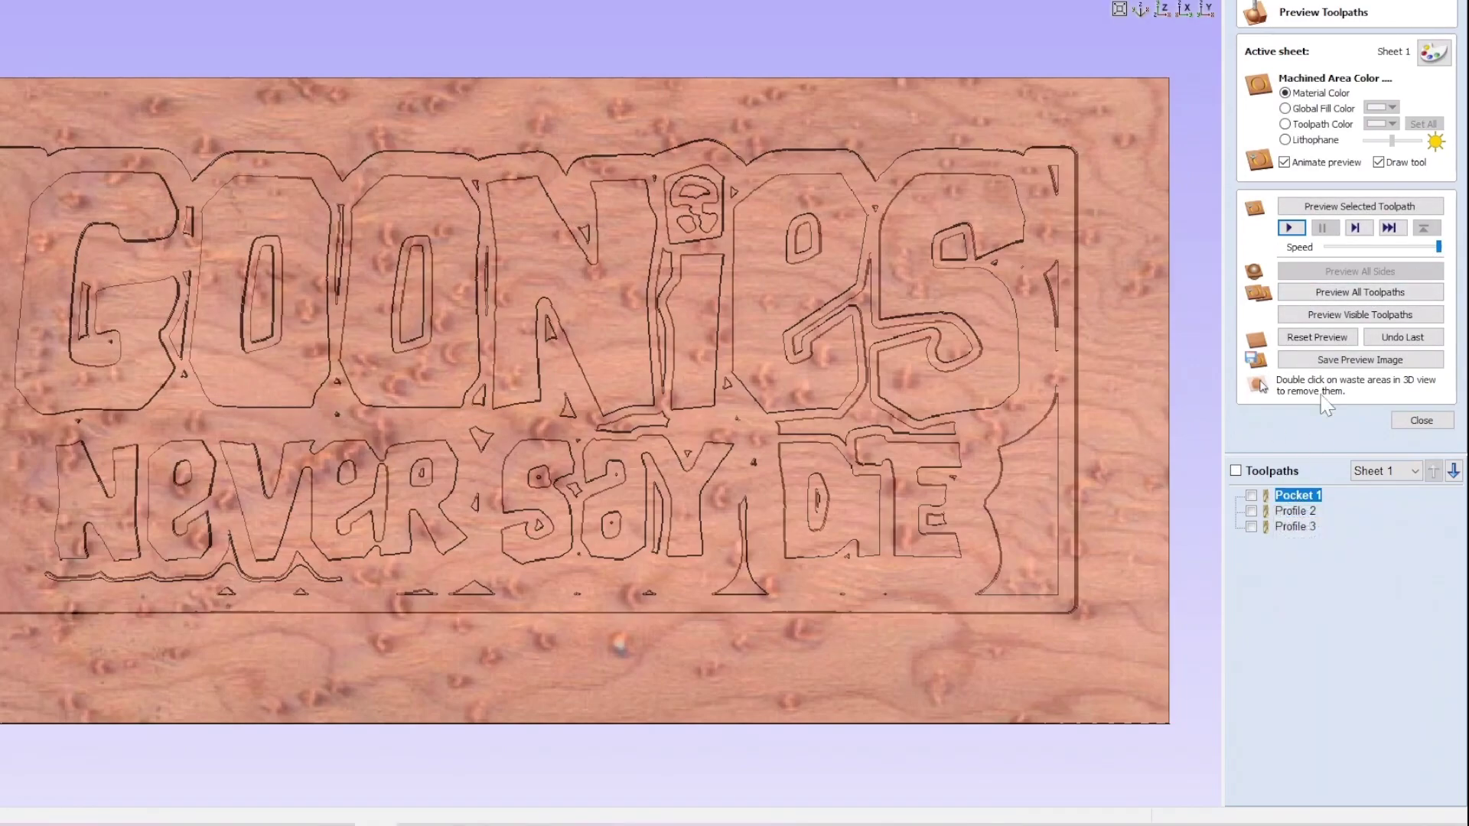
Step: Rerun the Pocket 1 preview and animate Profile 3, carving the skull and i dots
left_click(1331, 208)
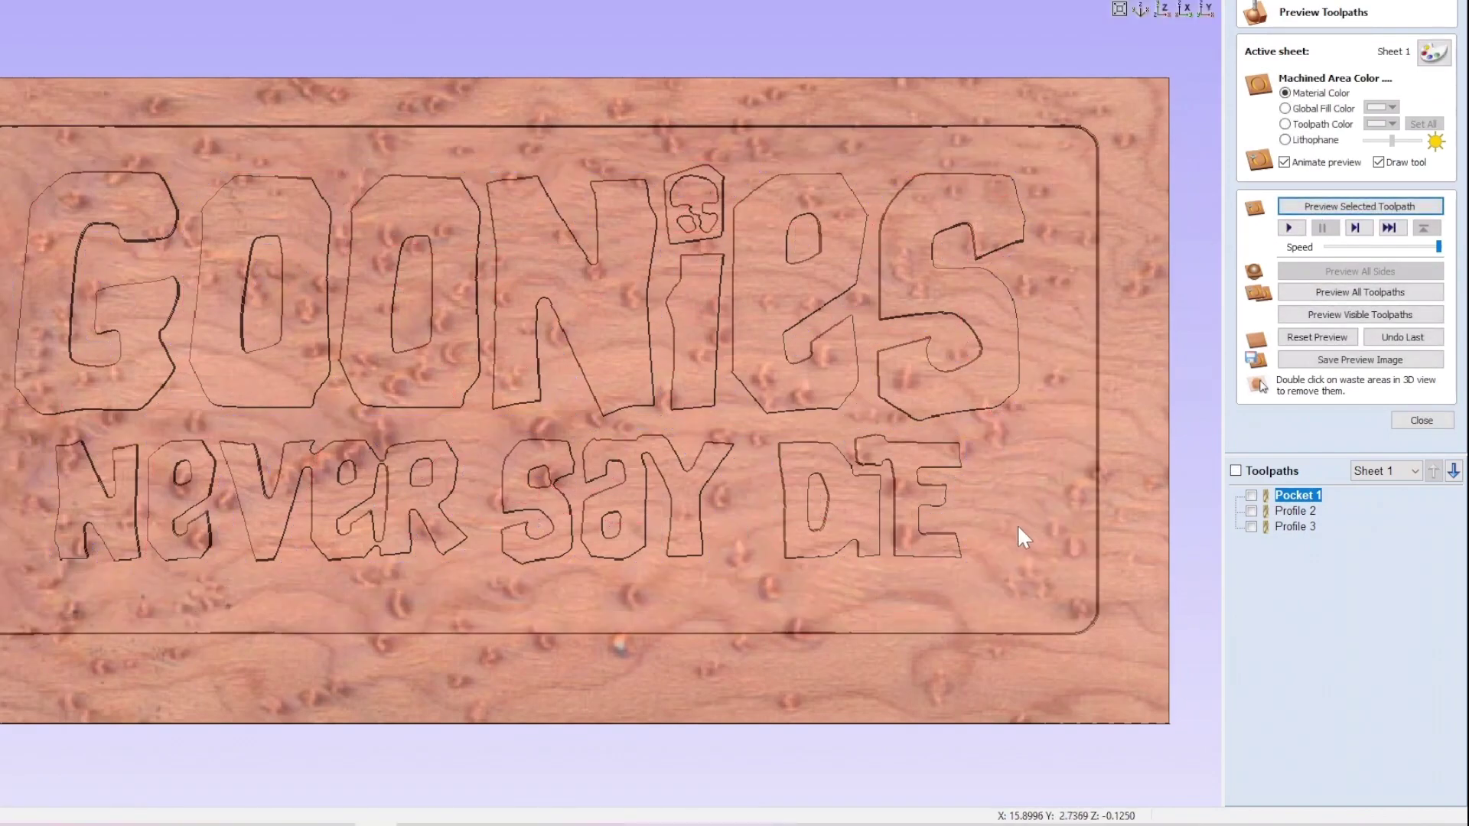
left_click(1303, 527)
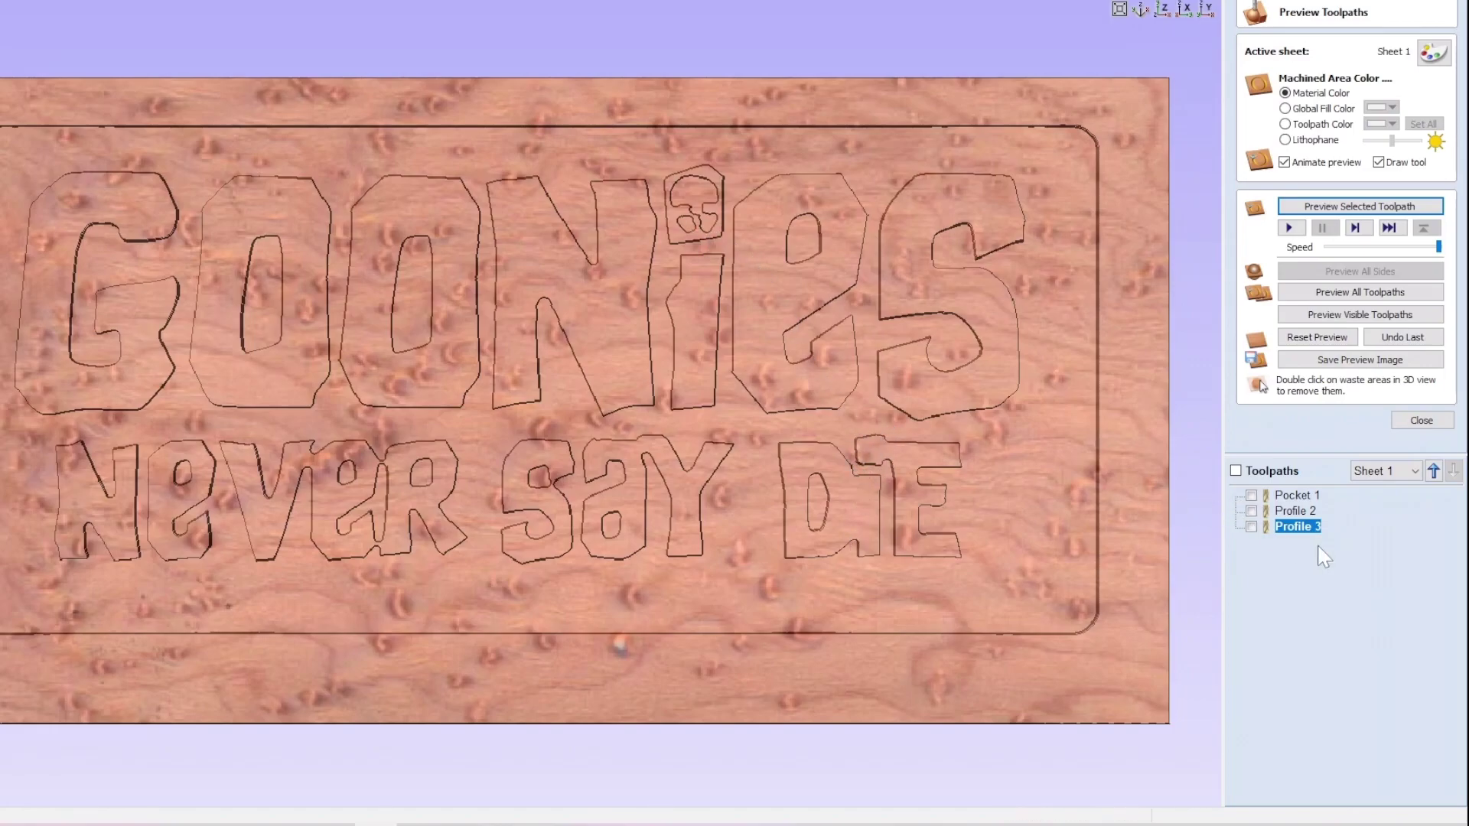
mouse_move(1301, 531)
left_click(1290, 228)
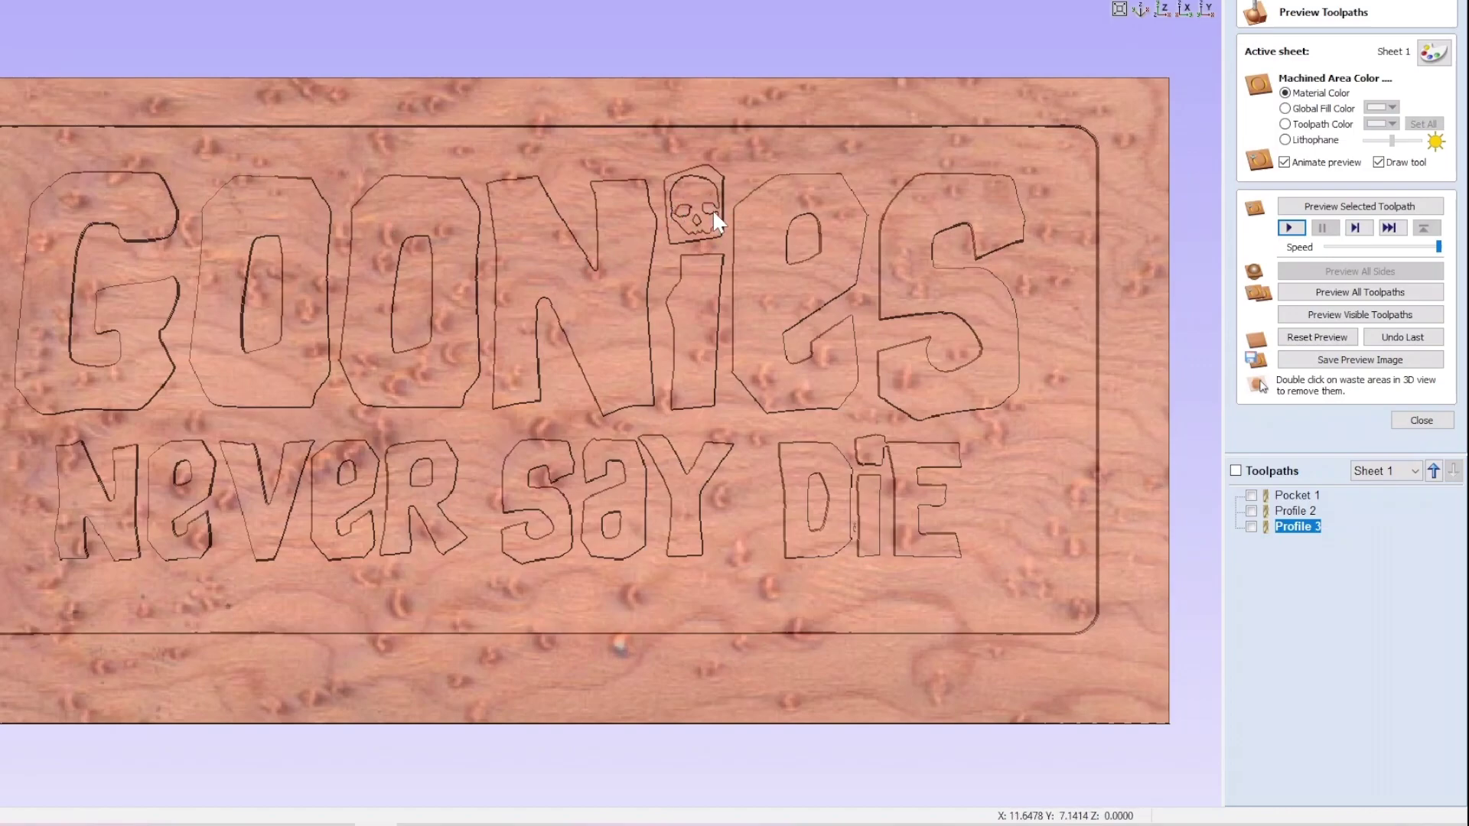
Step: Zoom and tilt the view over the whole carved board, then close the preview
scroll(713, 208, "up", 6)
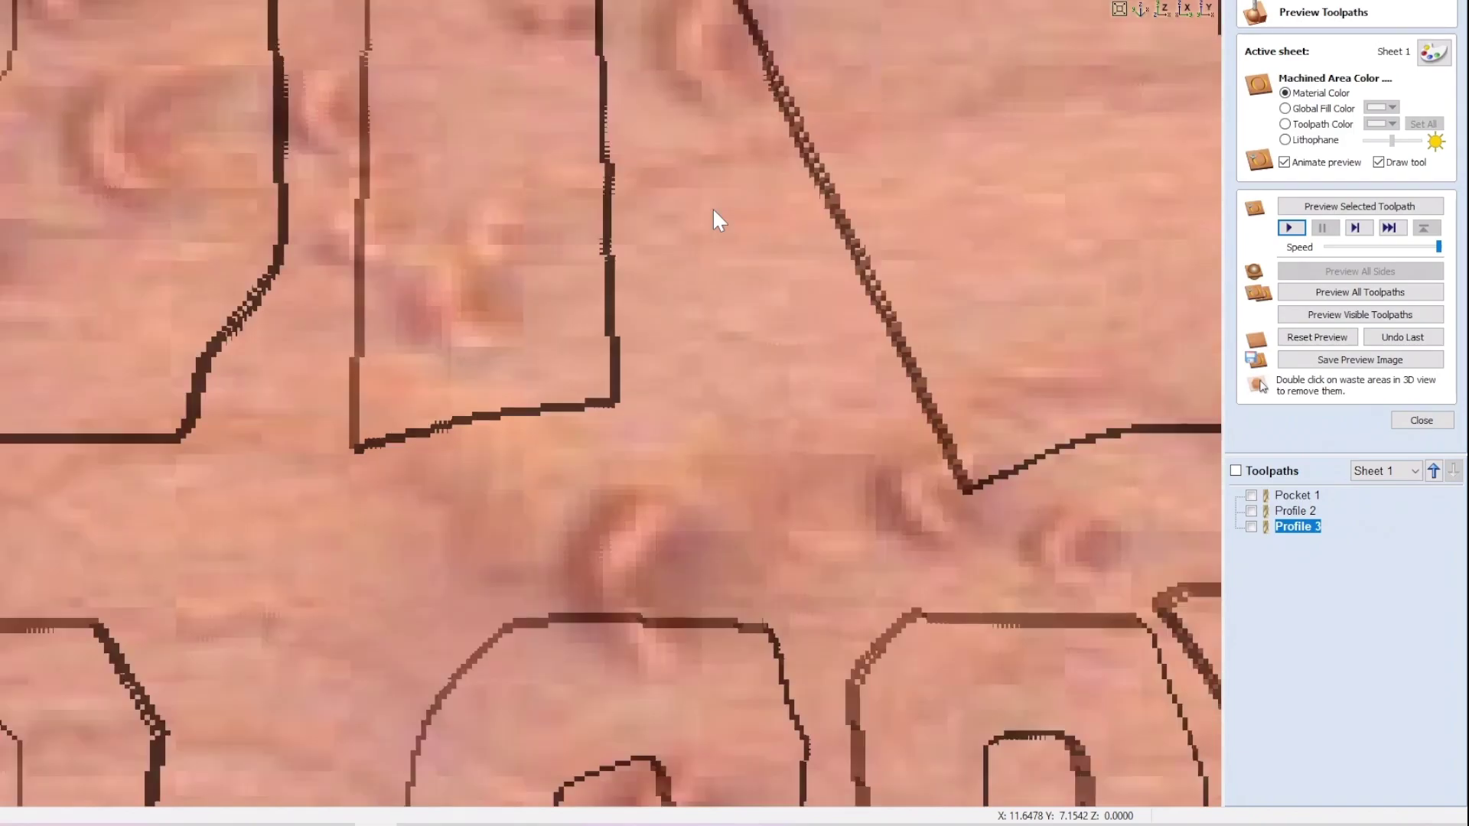
scroll(713, 208, "down", 5)
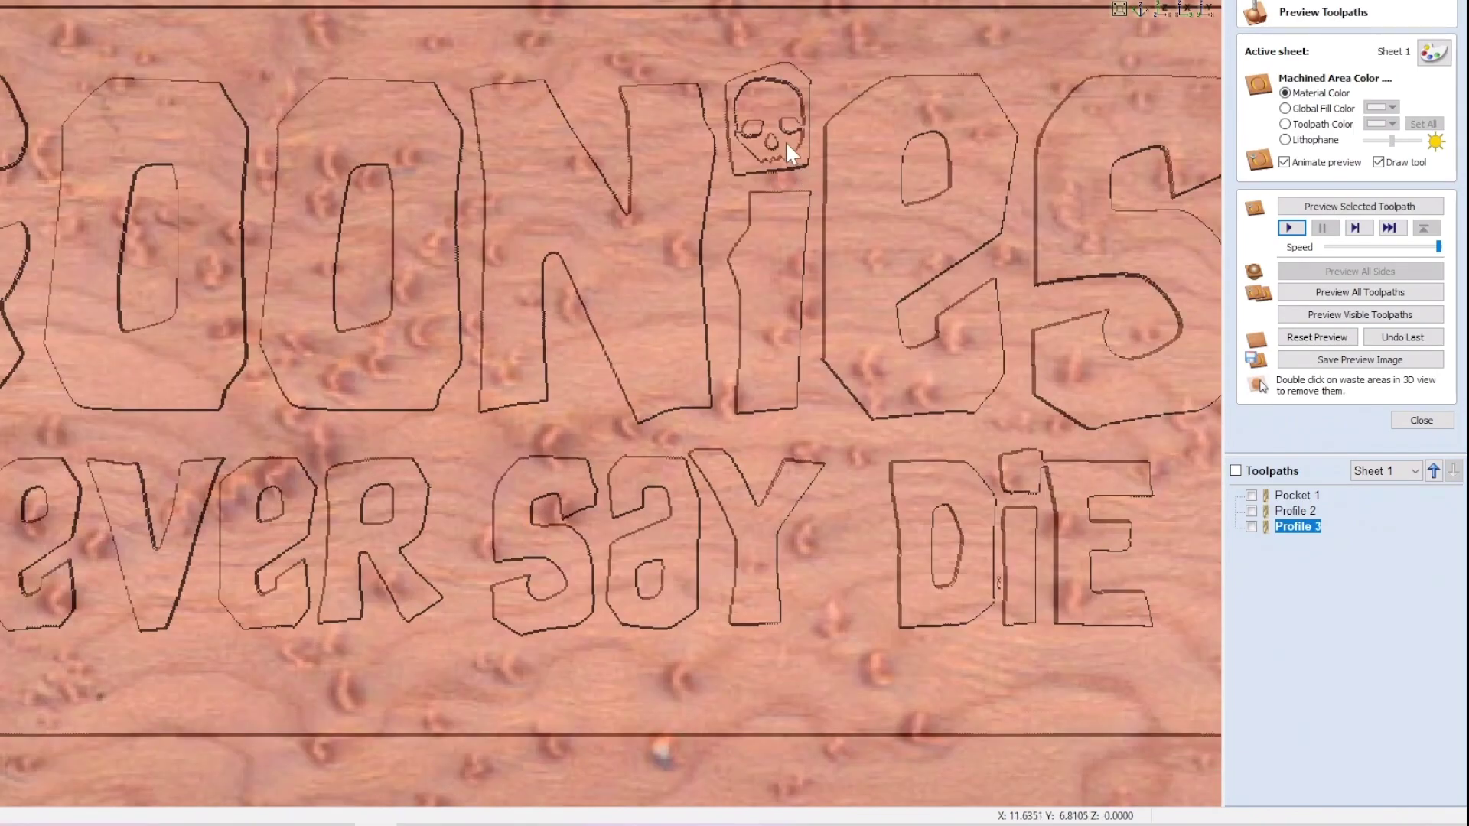
scroll(768, 110, "up", 2)
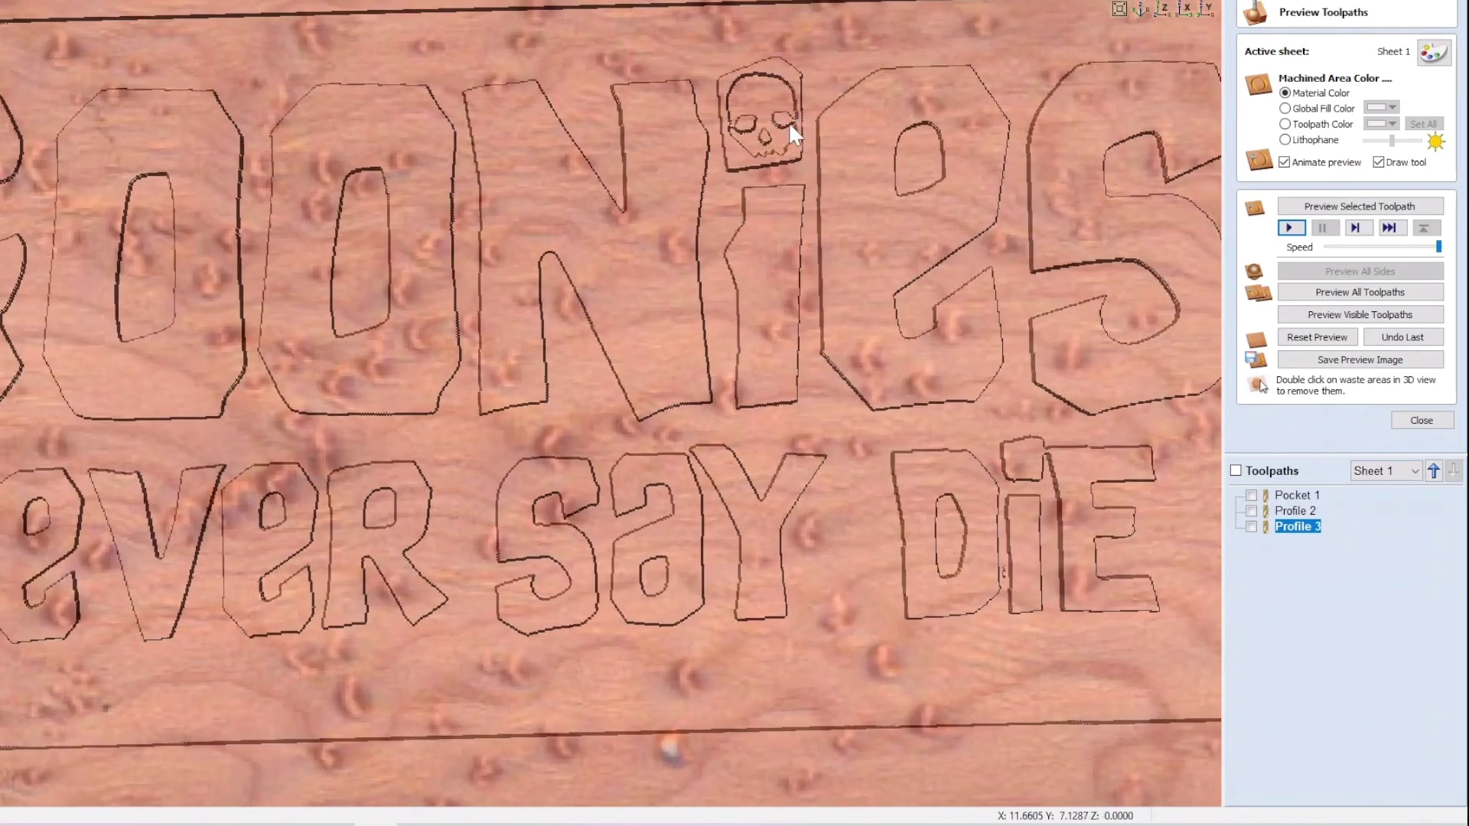
scroll(788, 121, "down", 5)
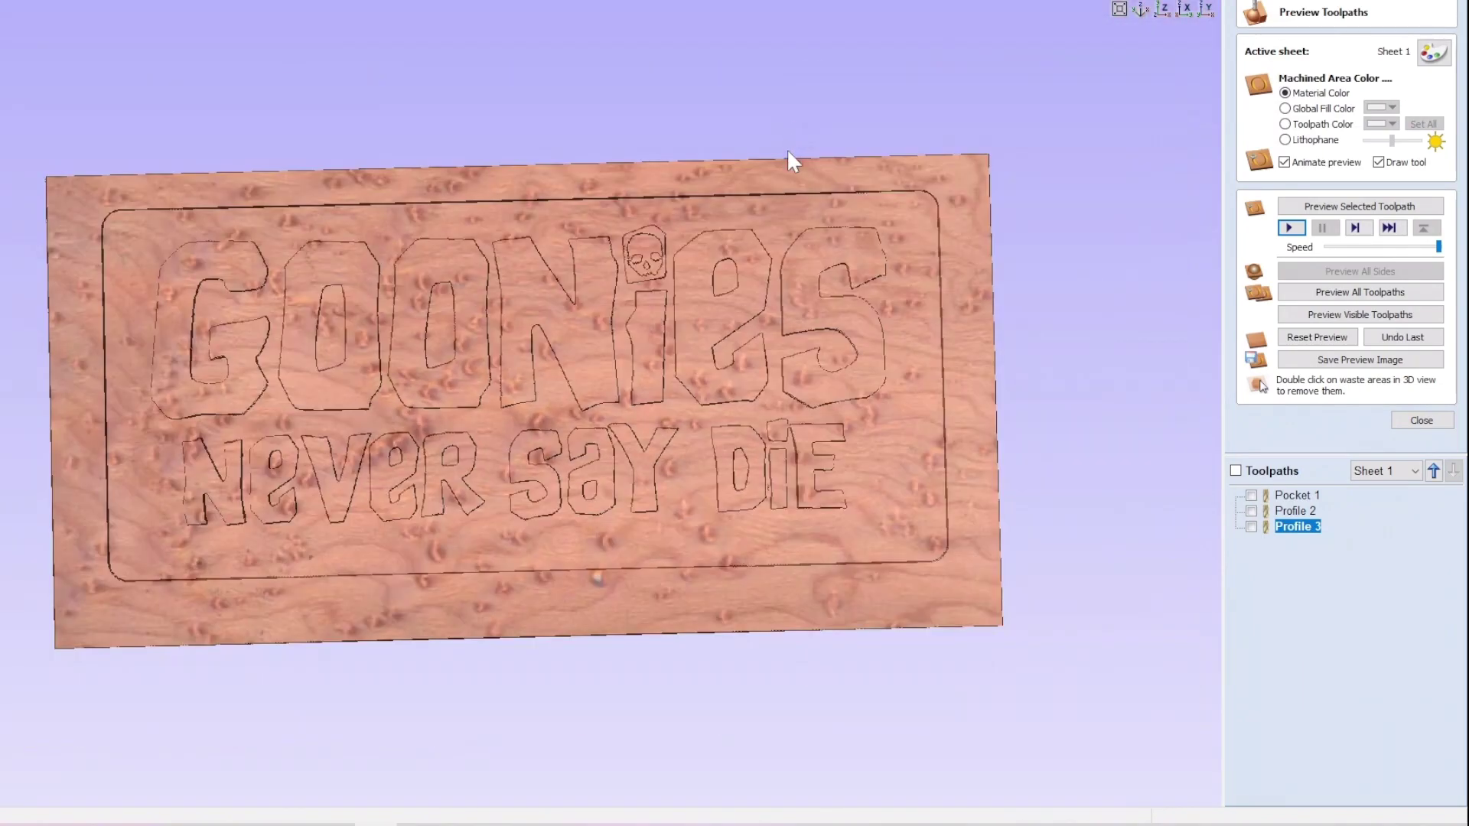
left_click_drag(851, 163, 875, 161)
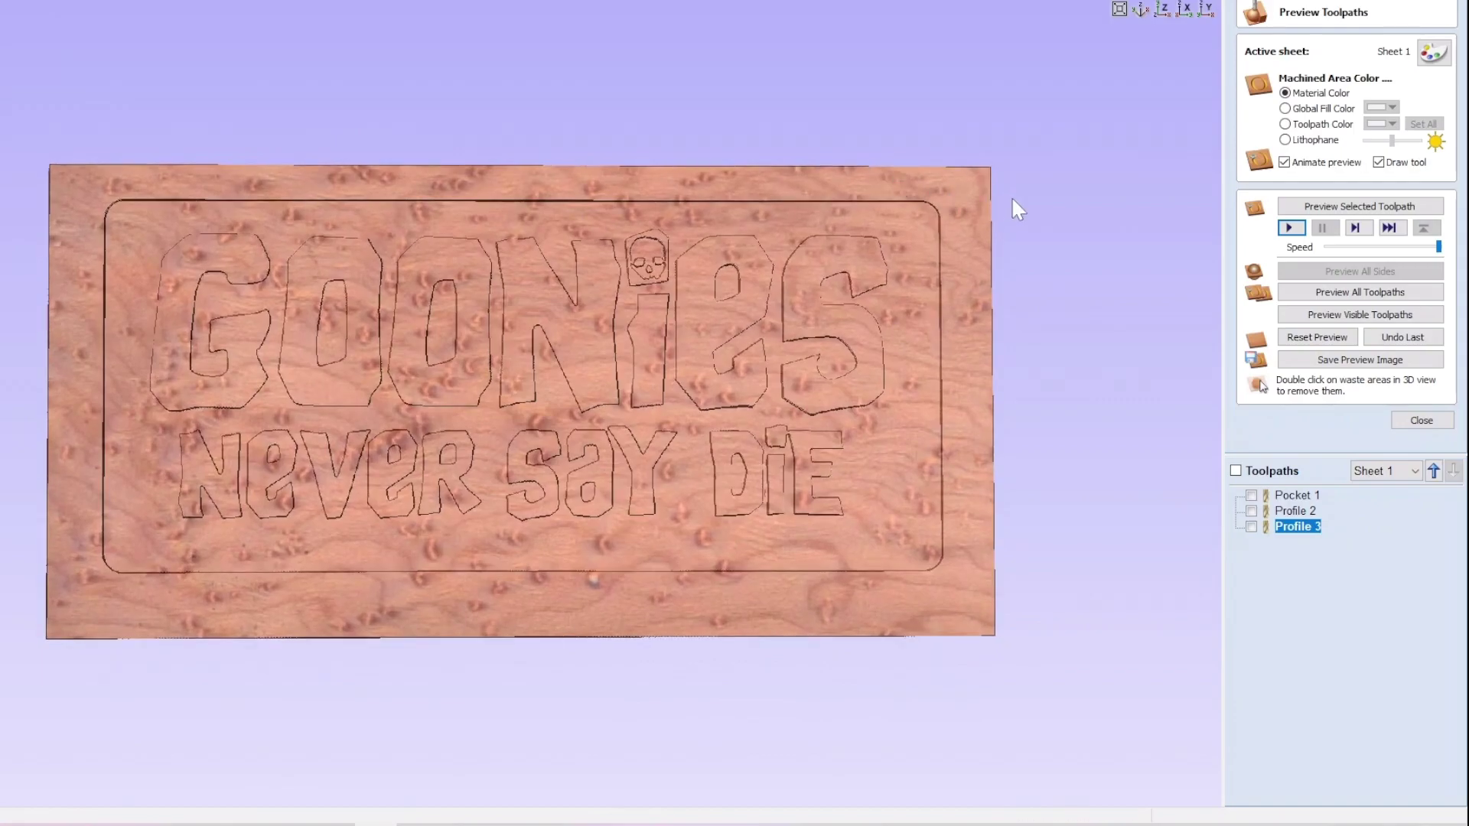
left_click(1417, 421)
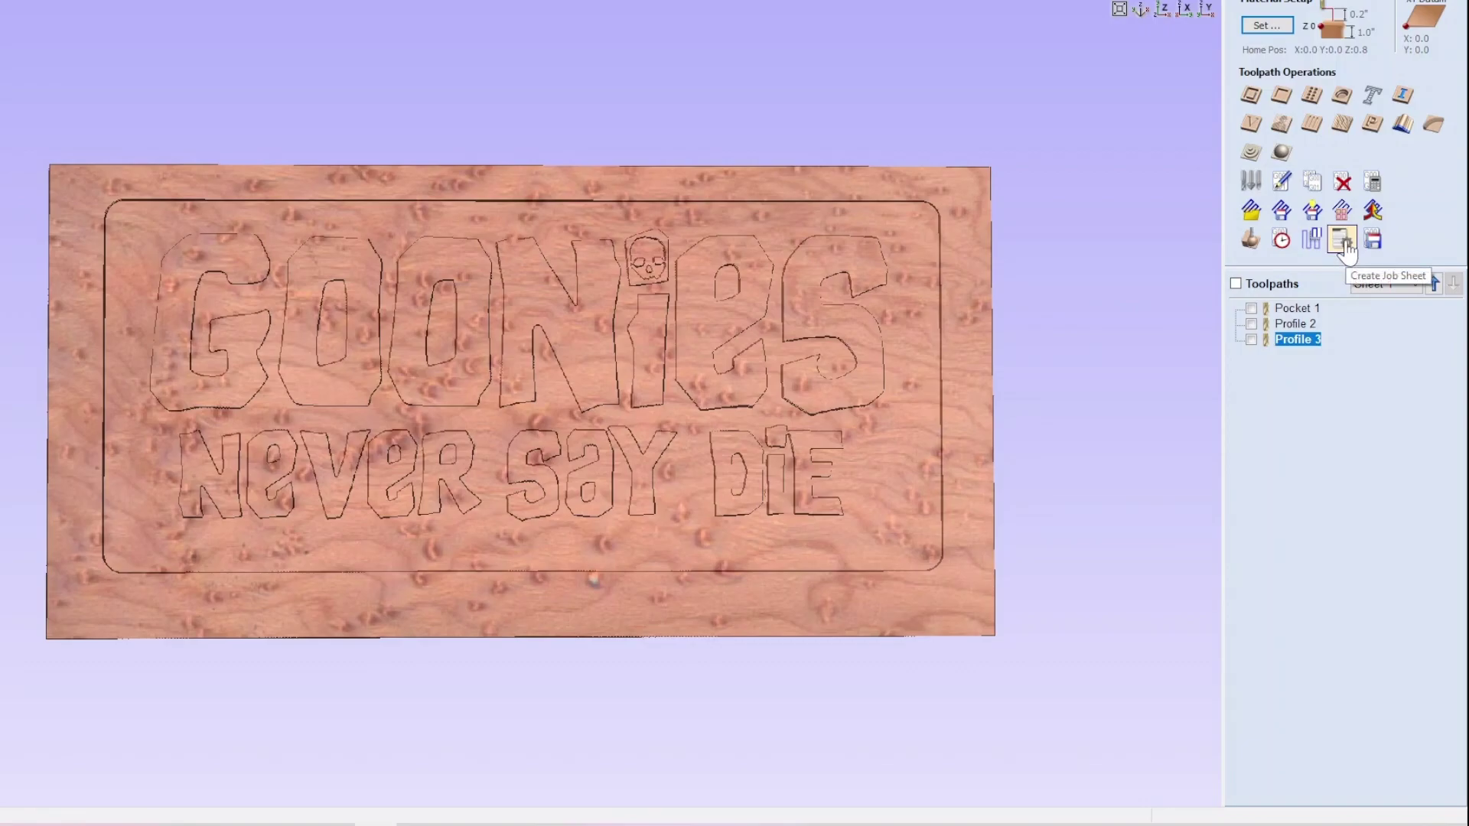
Step: Create the job setup sheet, saving it over the existing goonies_Summary.html file
left_click(1340, 240)
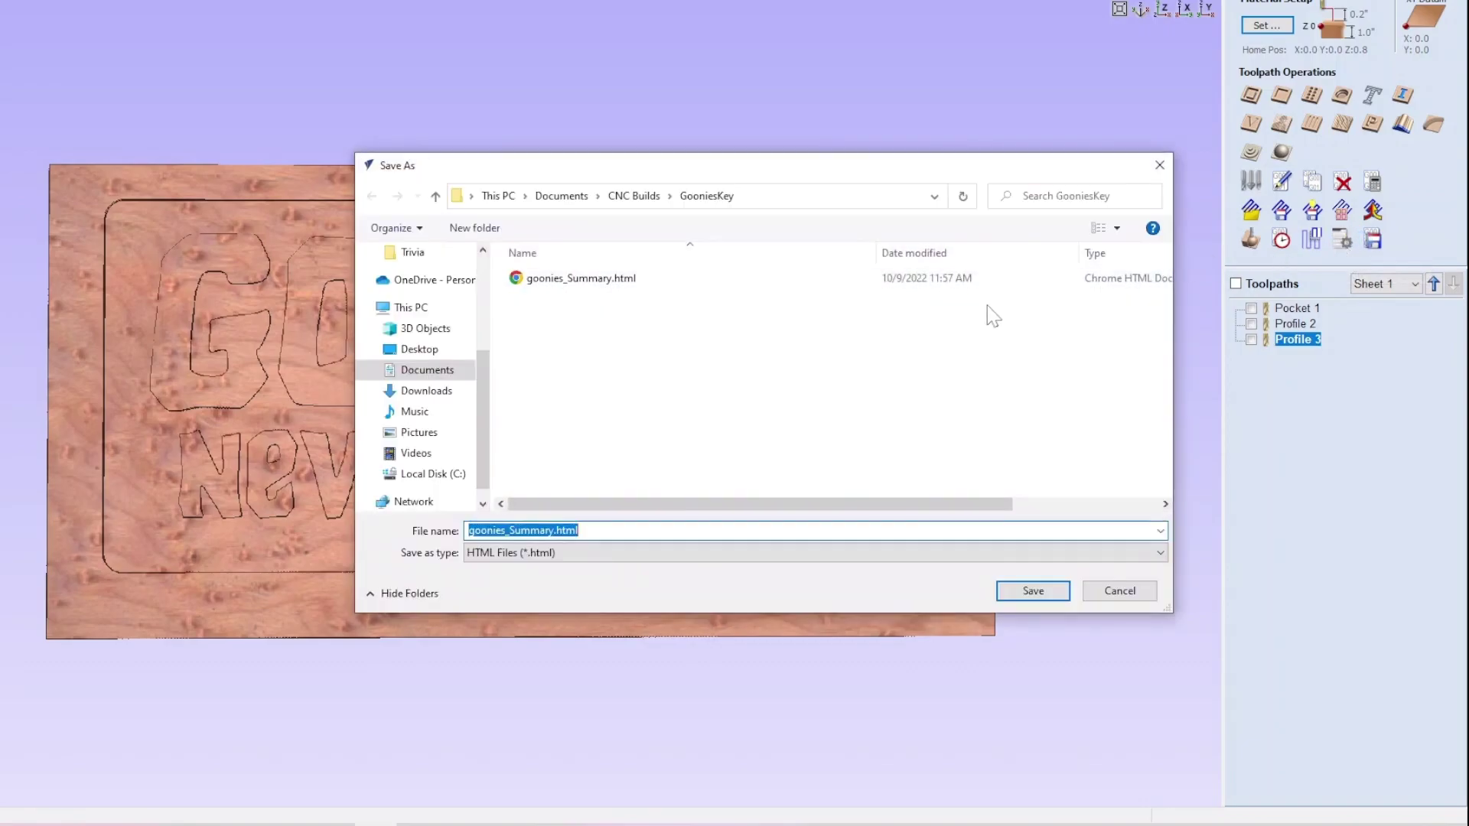
left_click(589, 280)
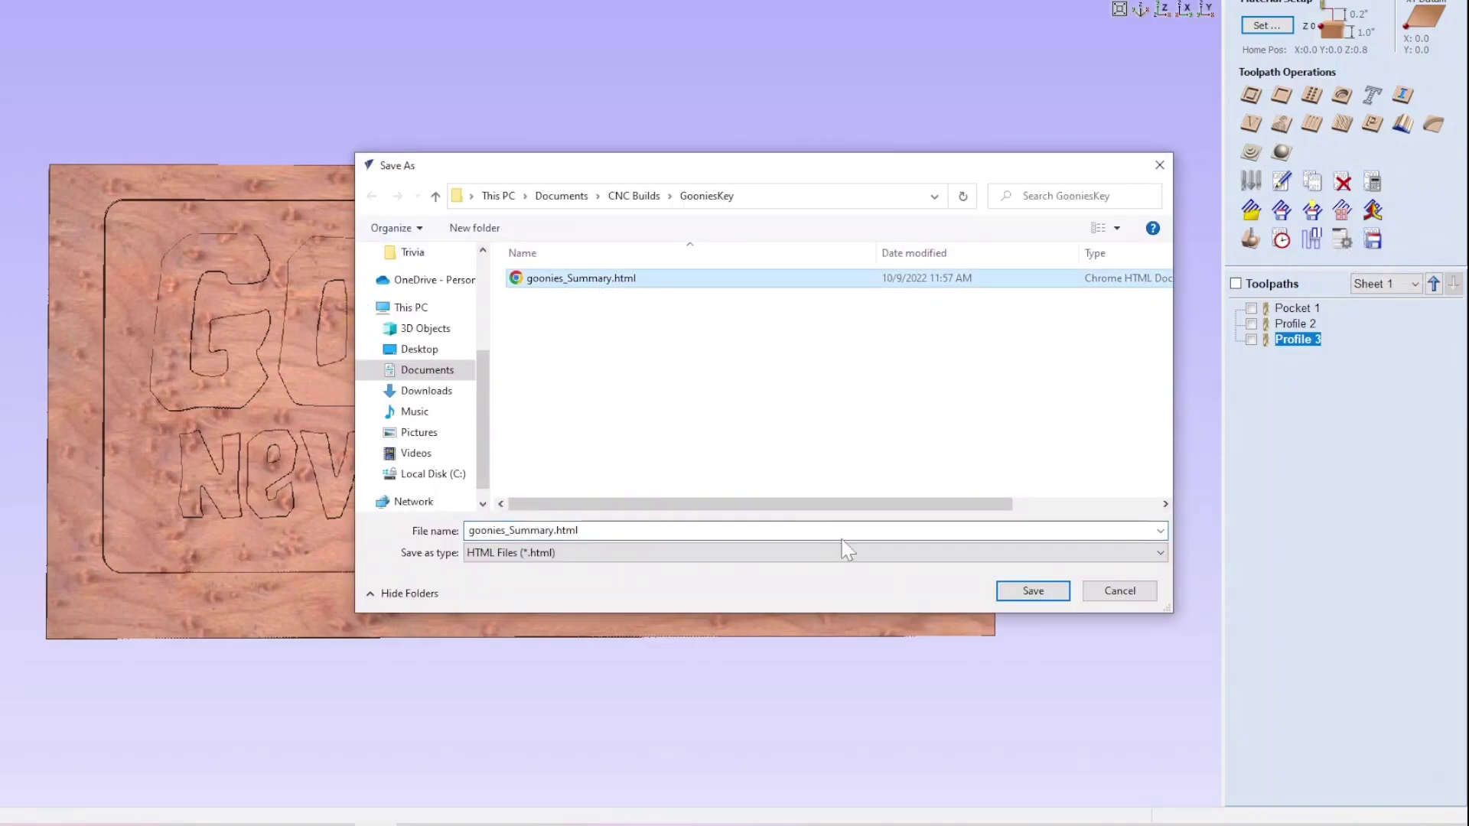
left_click(1032, 591)
left_click(687, 379)
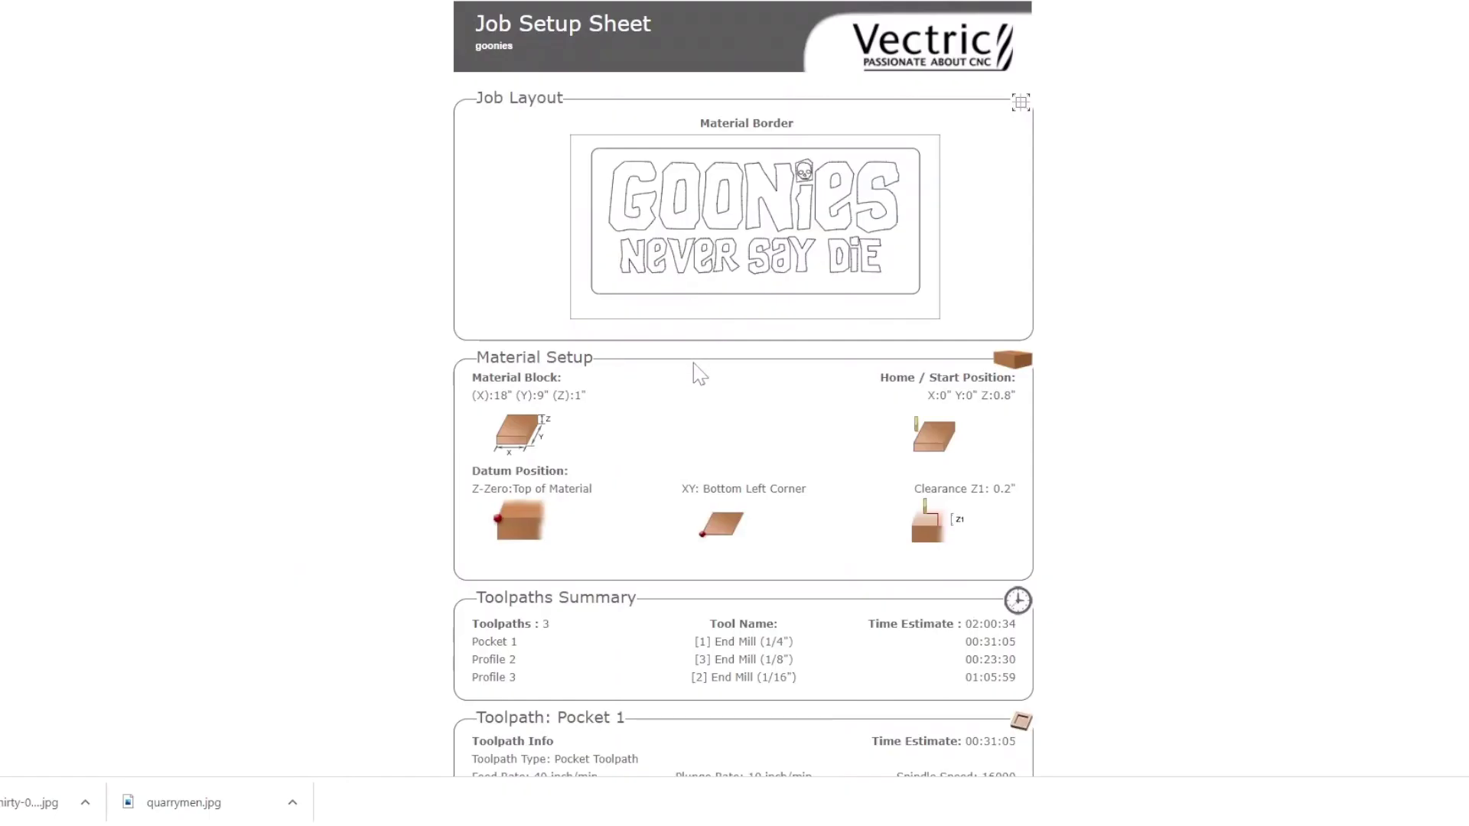
scroll(693, 359, "down", 1)
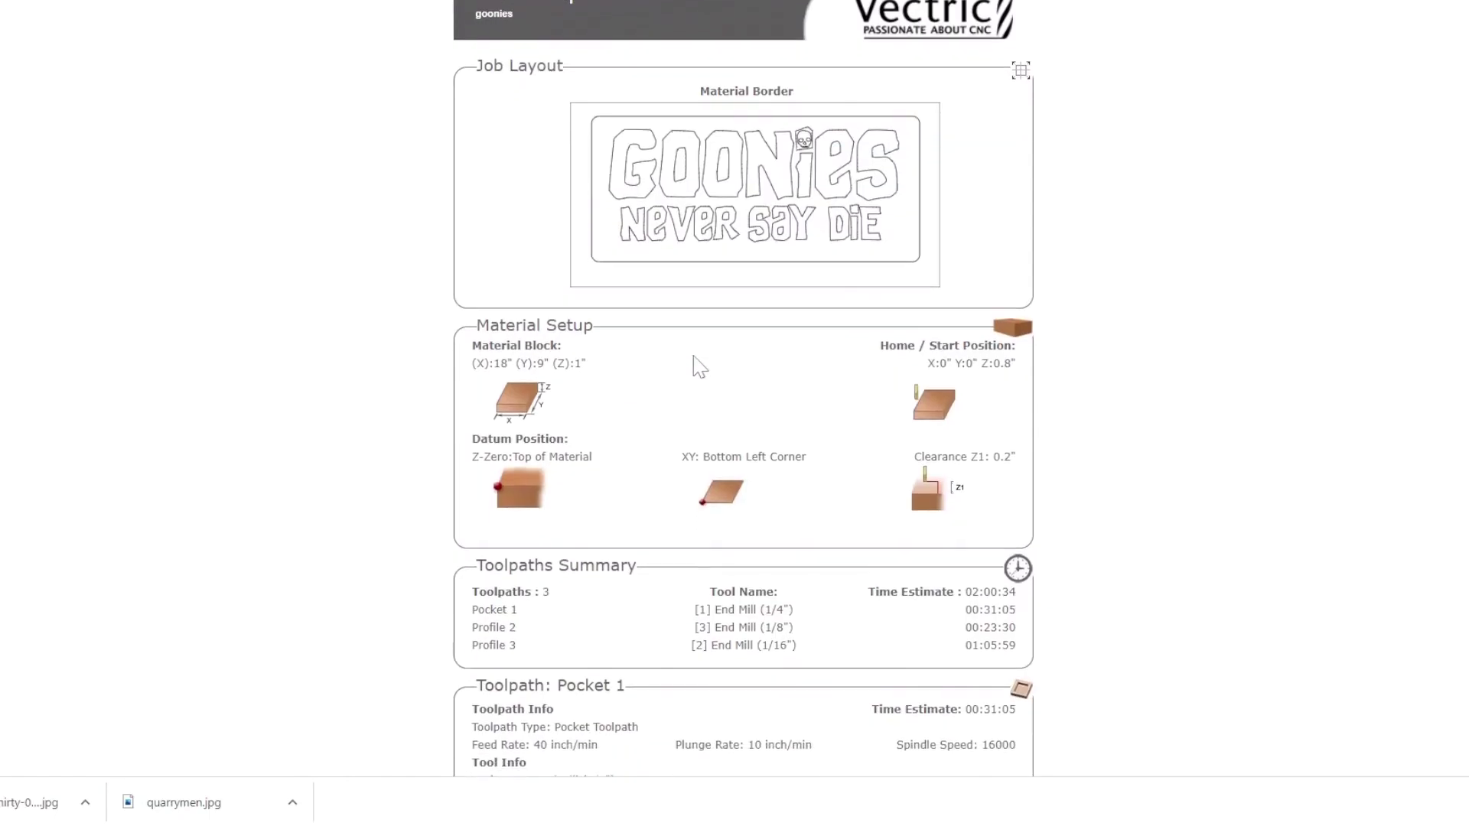
scroll(694, 357, "down", 5)
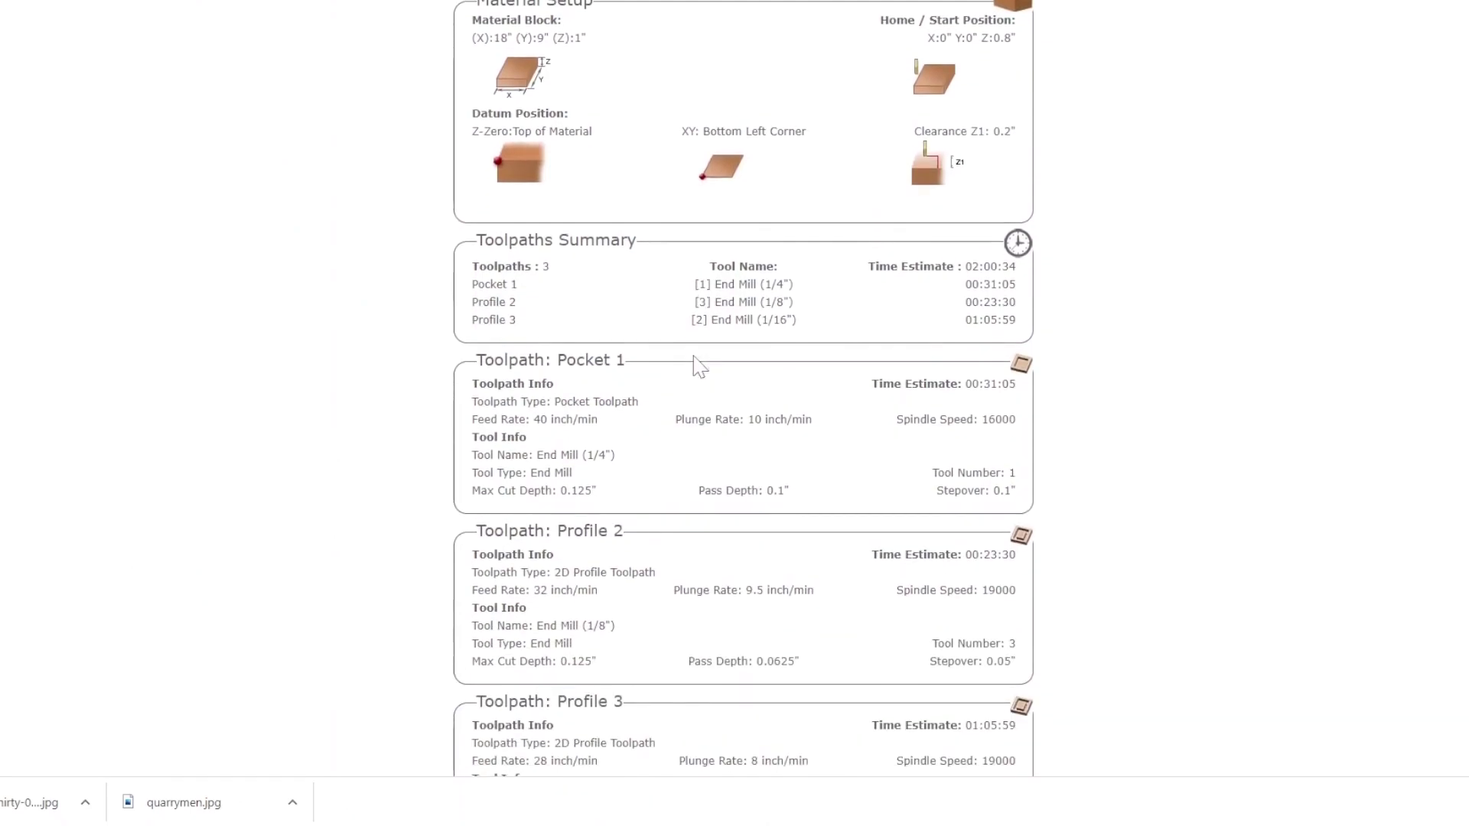
scroll(696, 366, "down", 2)
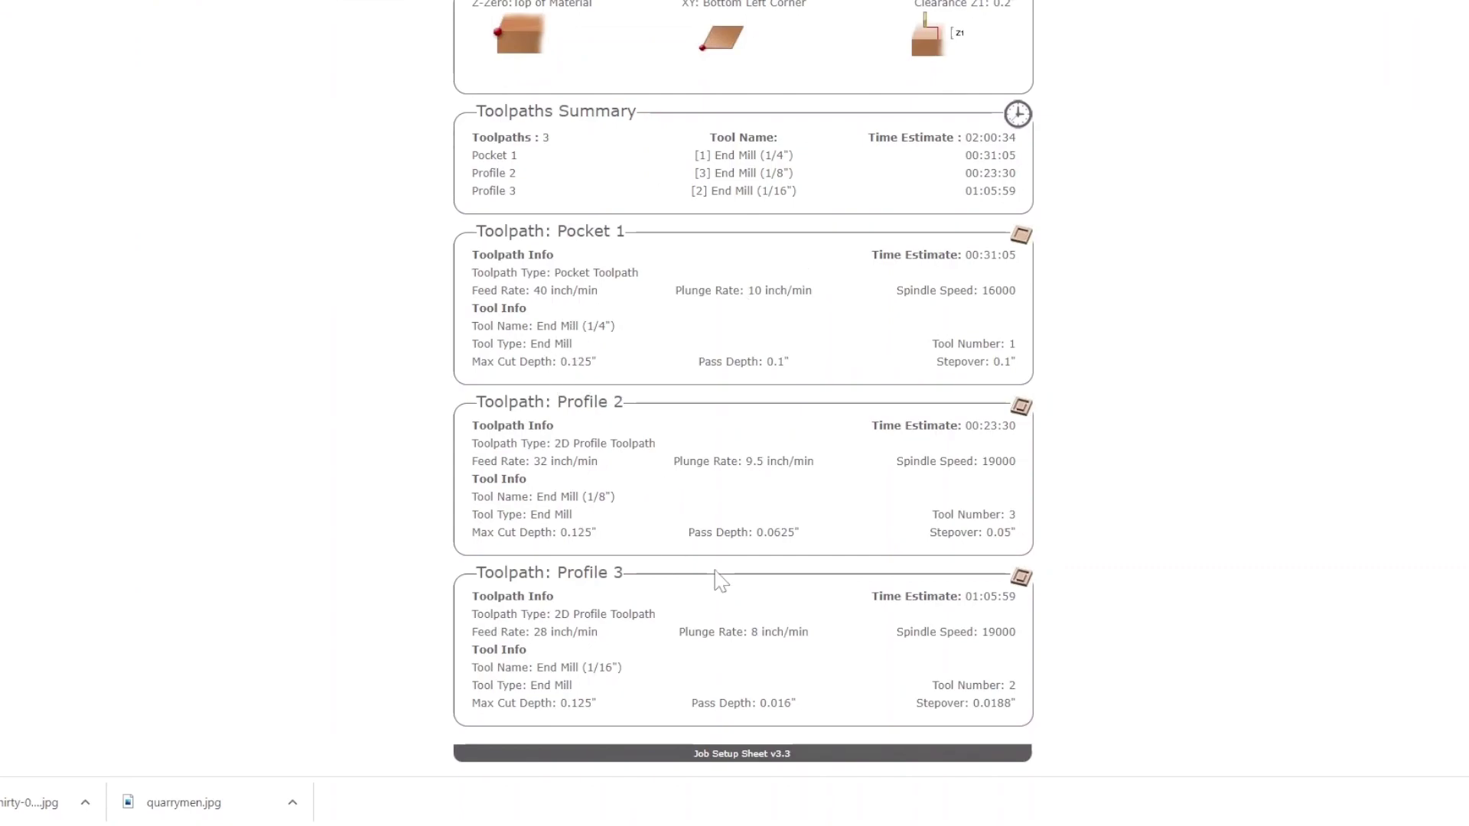
scroll(716, 580, "down", 1)
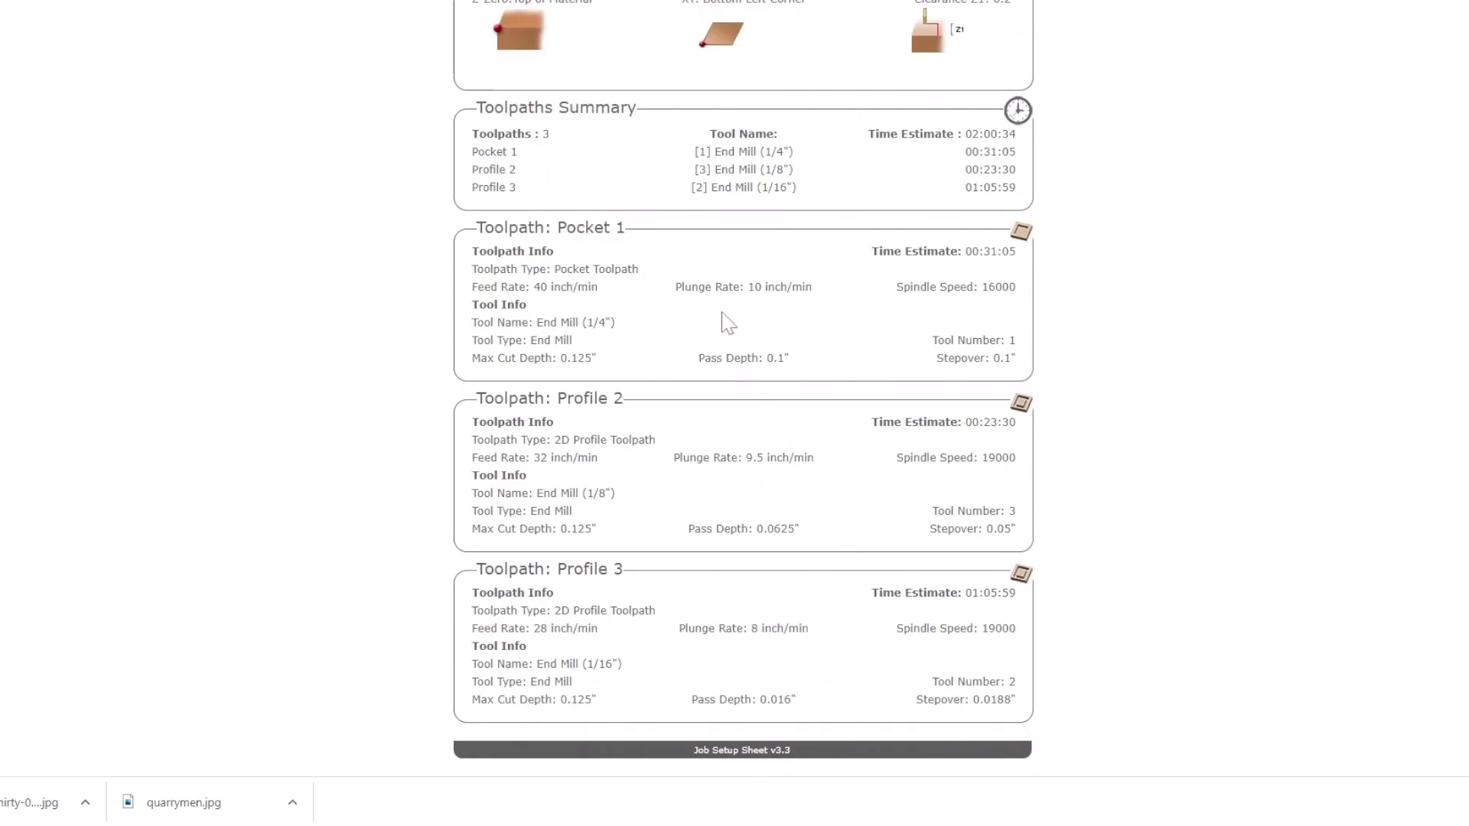
scroll(727, 323, "up", 5)
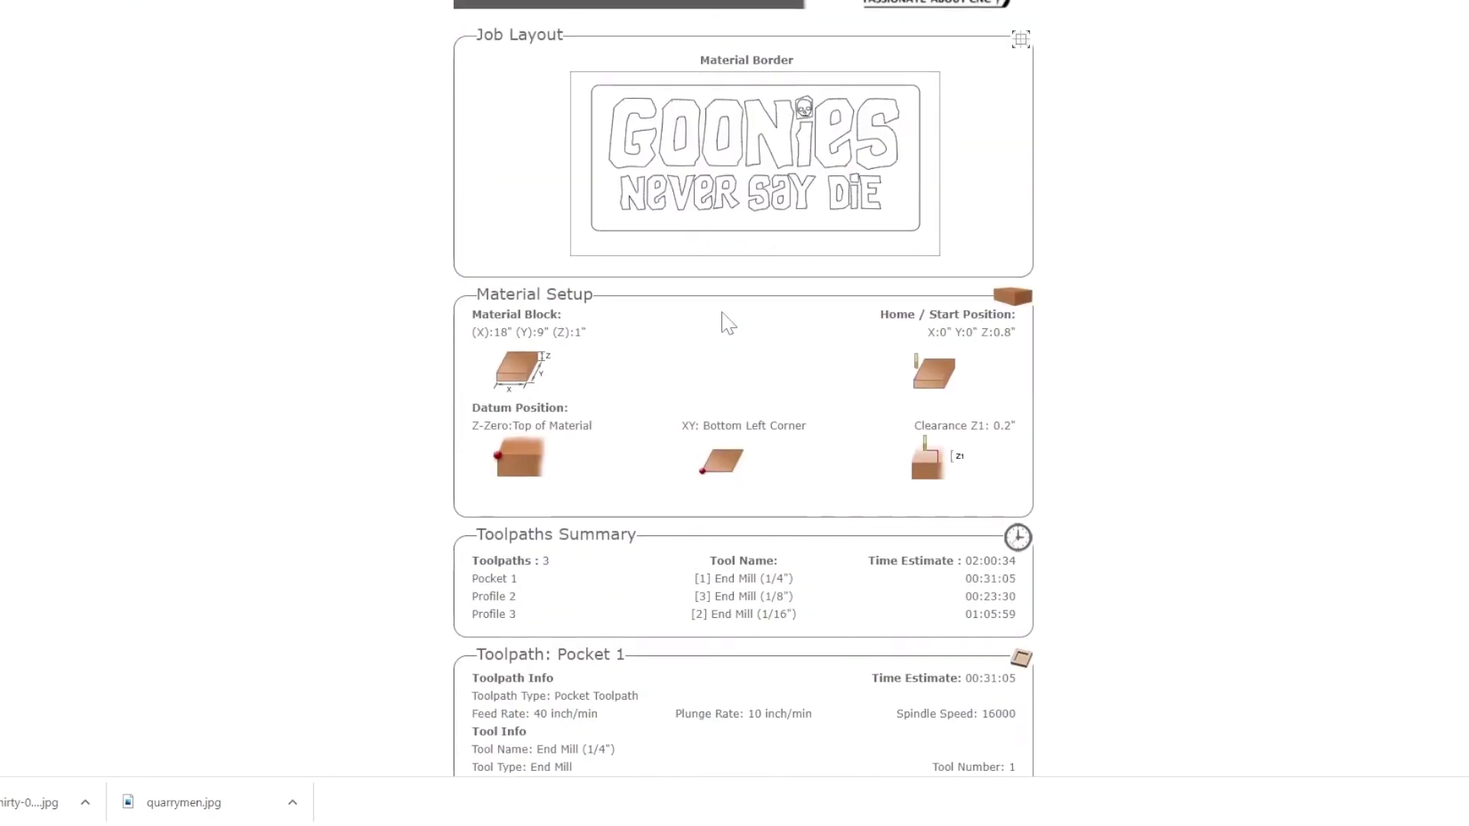
mouse_move(482, 819)
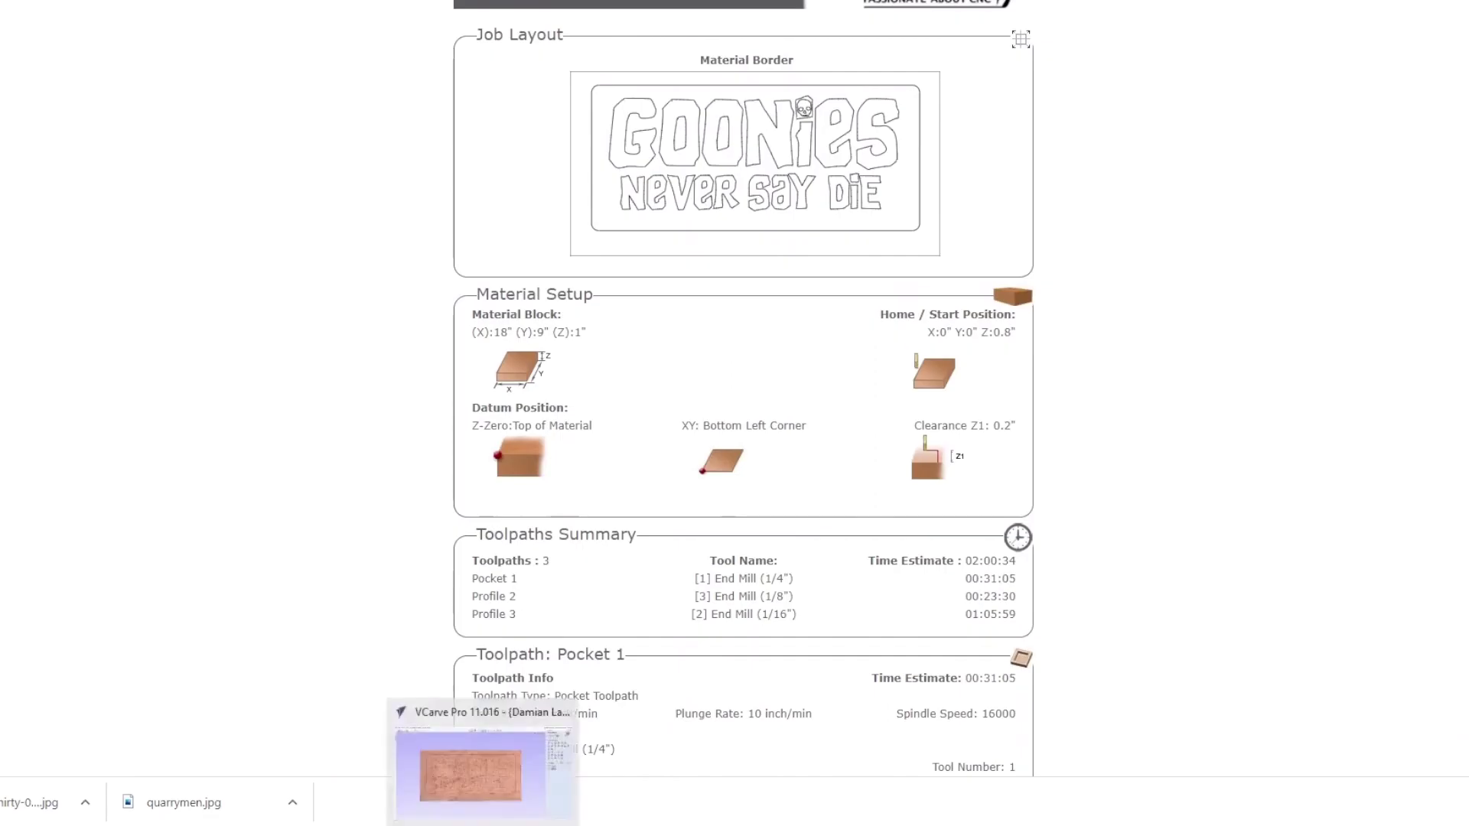
left_click(482, 765)
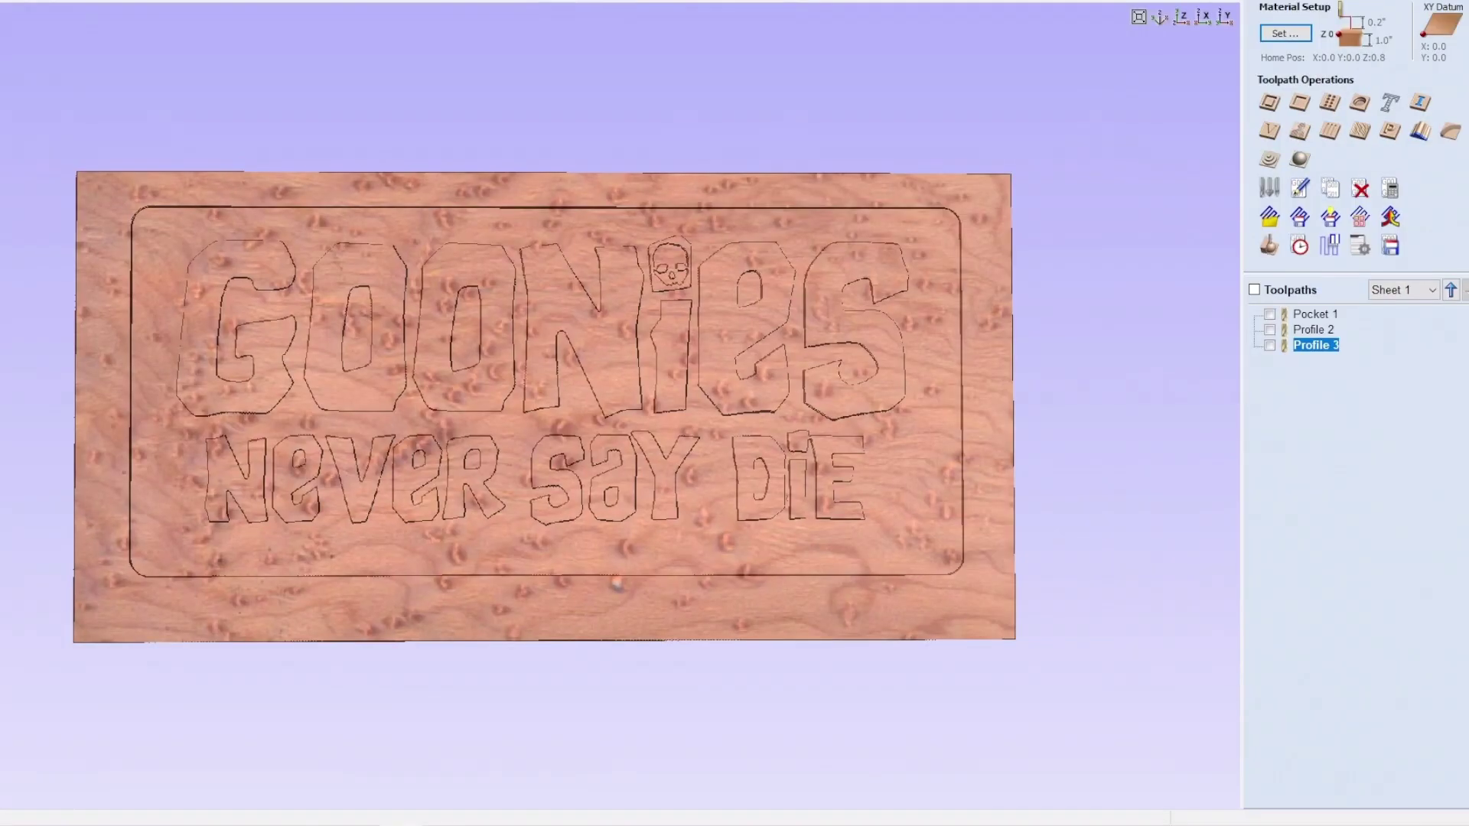
Step: Set toolpath saving to visible toolpaths in multiple files with the Onefinity (inch) post processor
left_click(1390, 246)
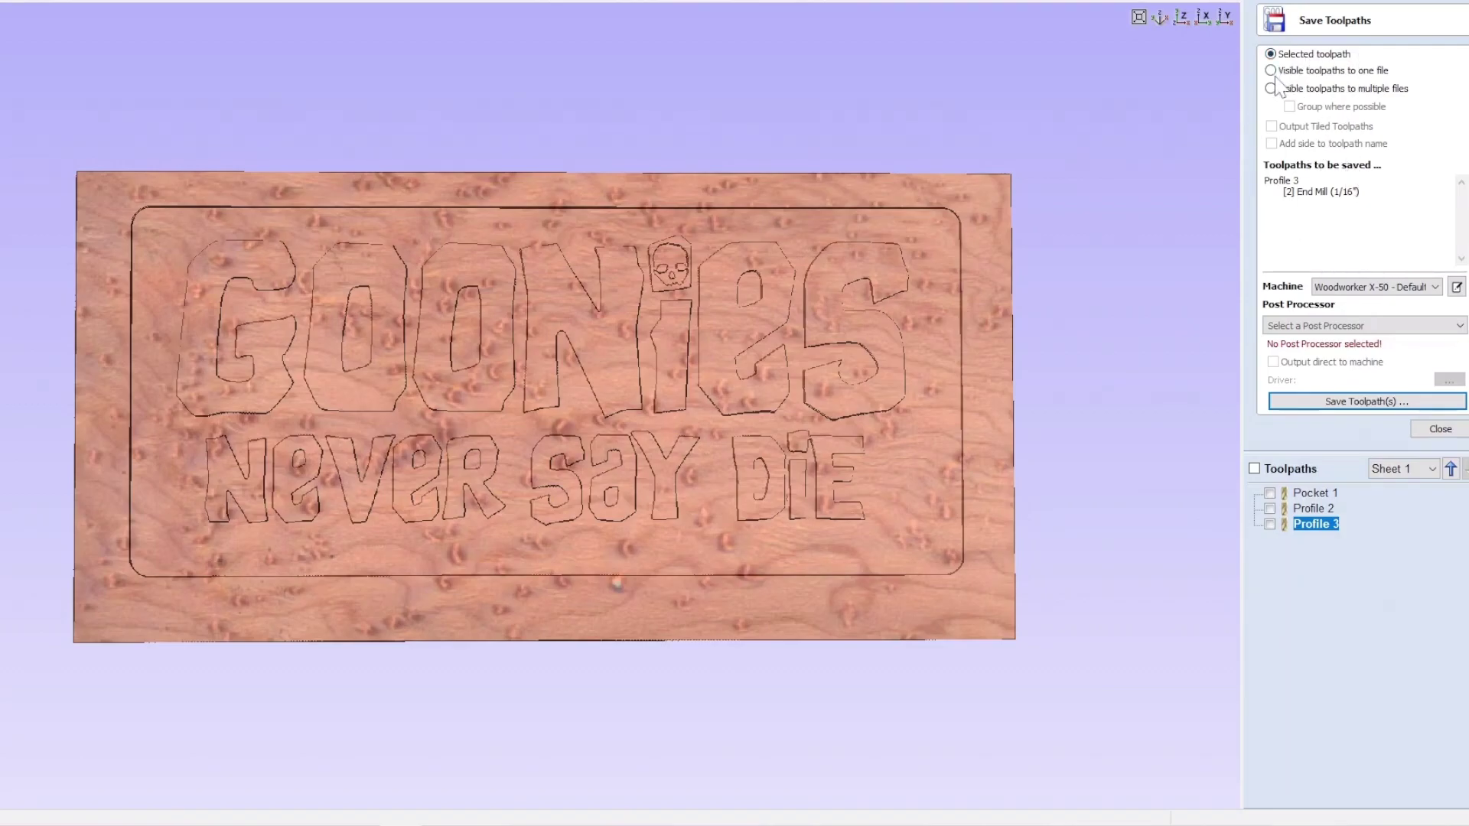
left_click(1329, 89)
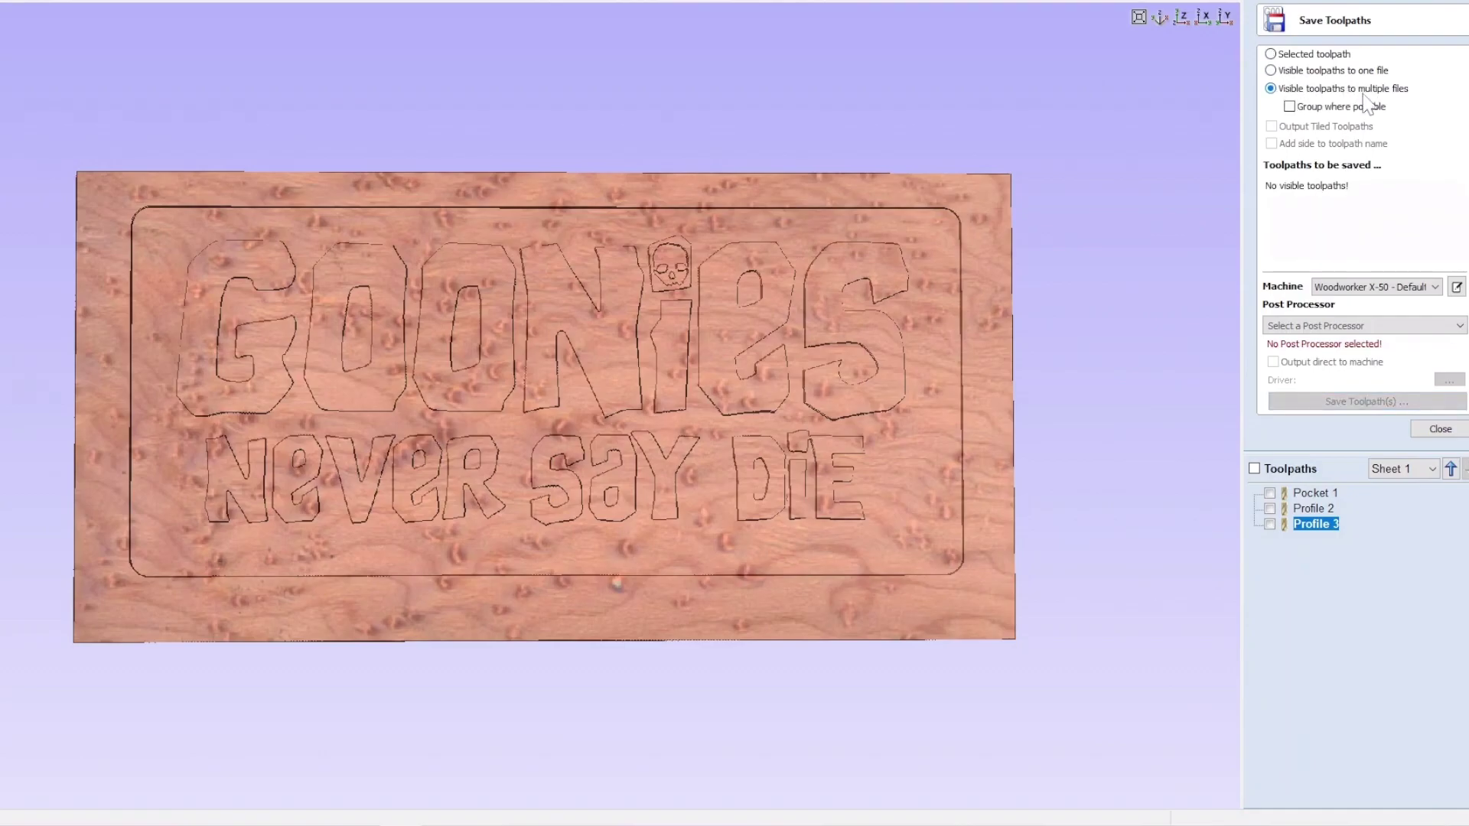
left_click(1324, 326)
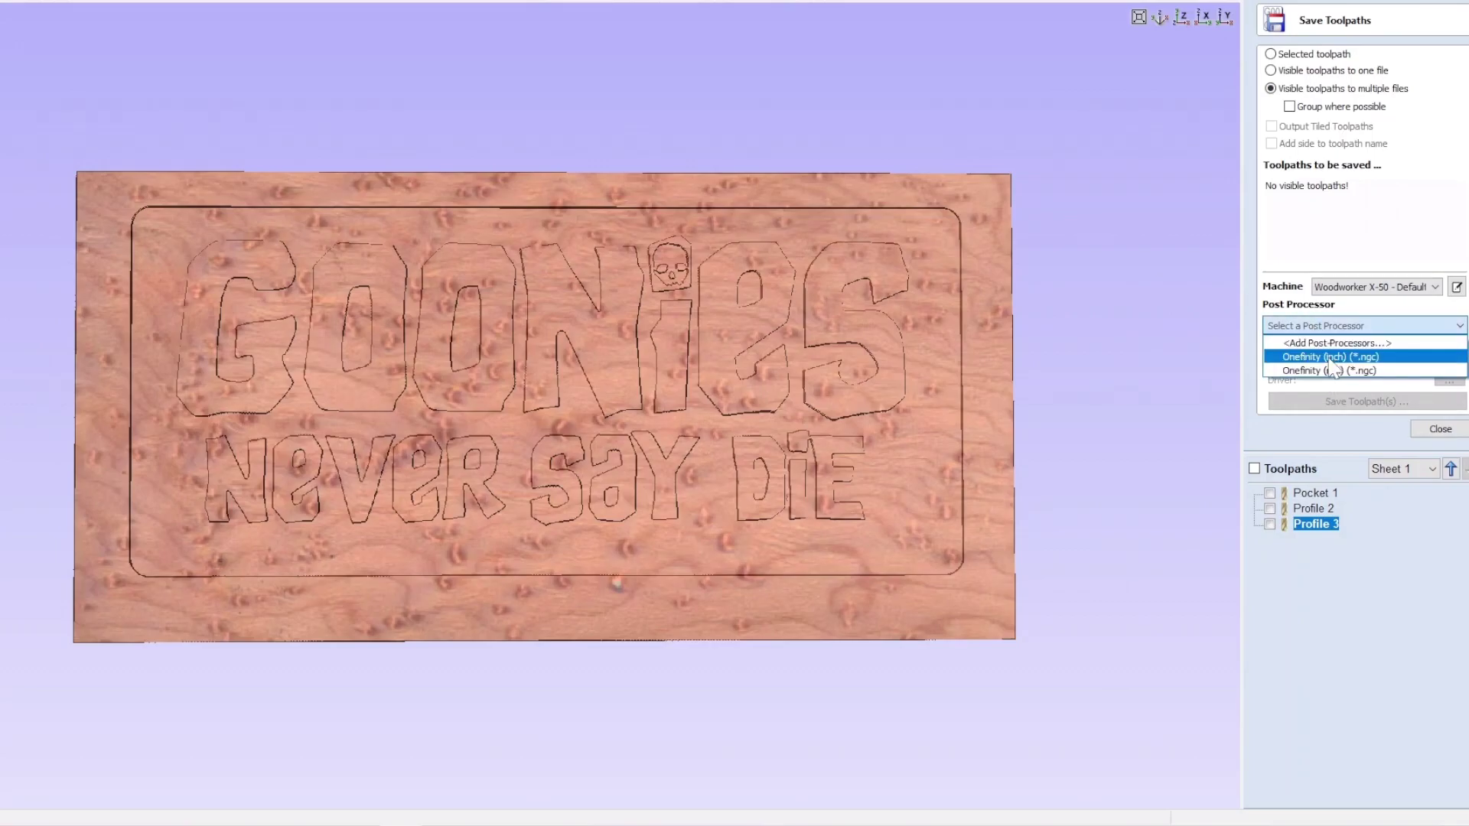
left_click(1331, 357)
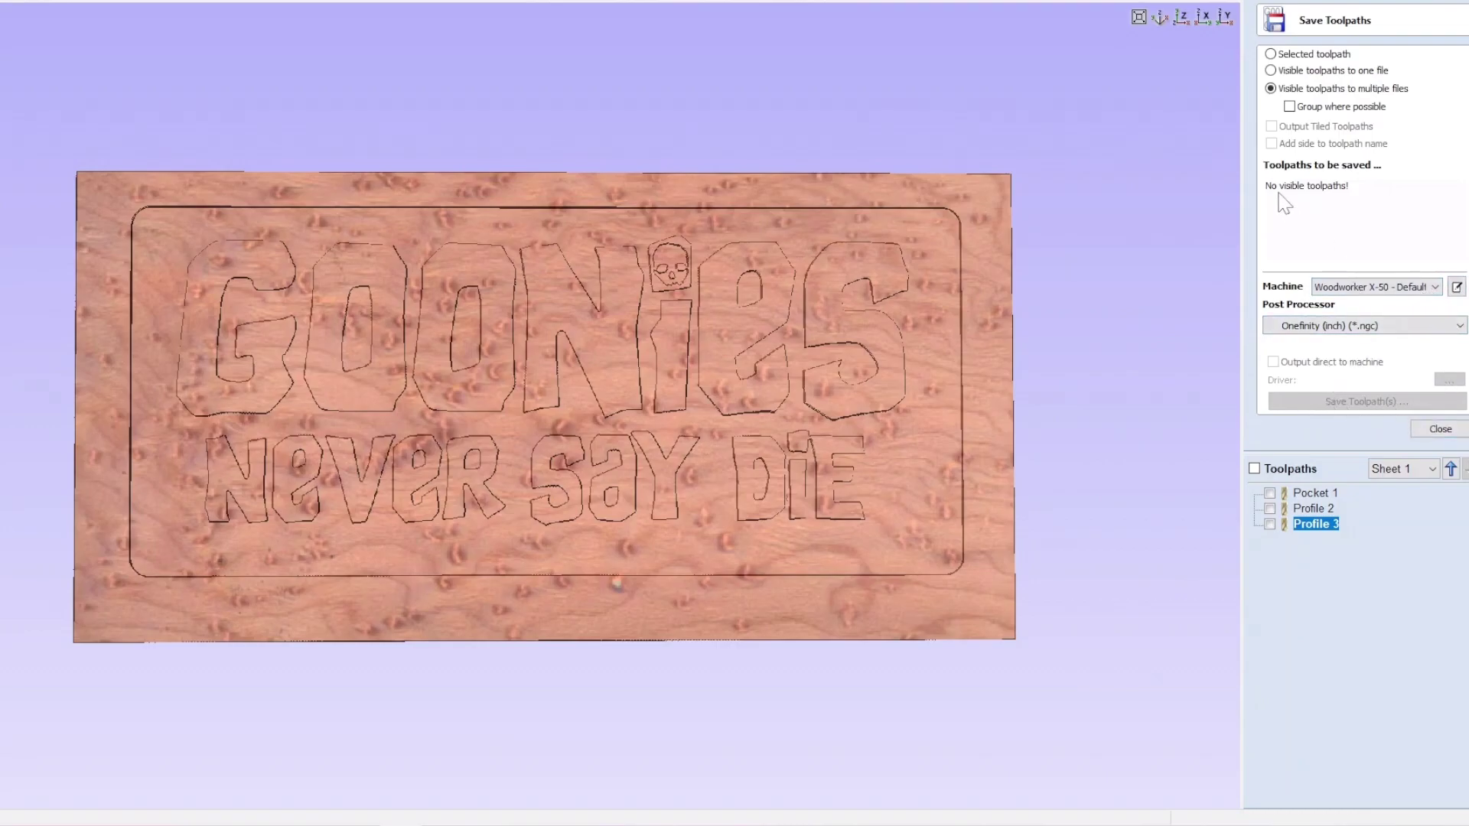
Step: Select Pocket 1, Profile 2 and Profile 3 and save them as goonies.ngc files
left_click(1269, 492)
left_click(1269, 508)
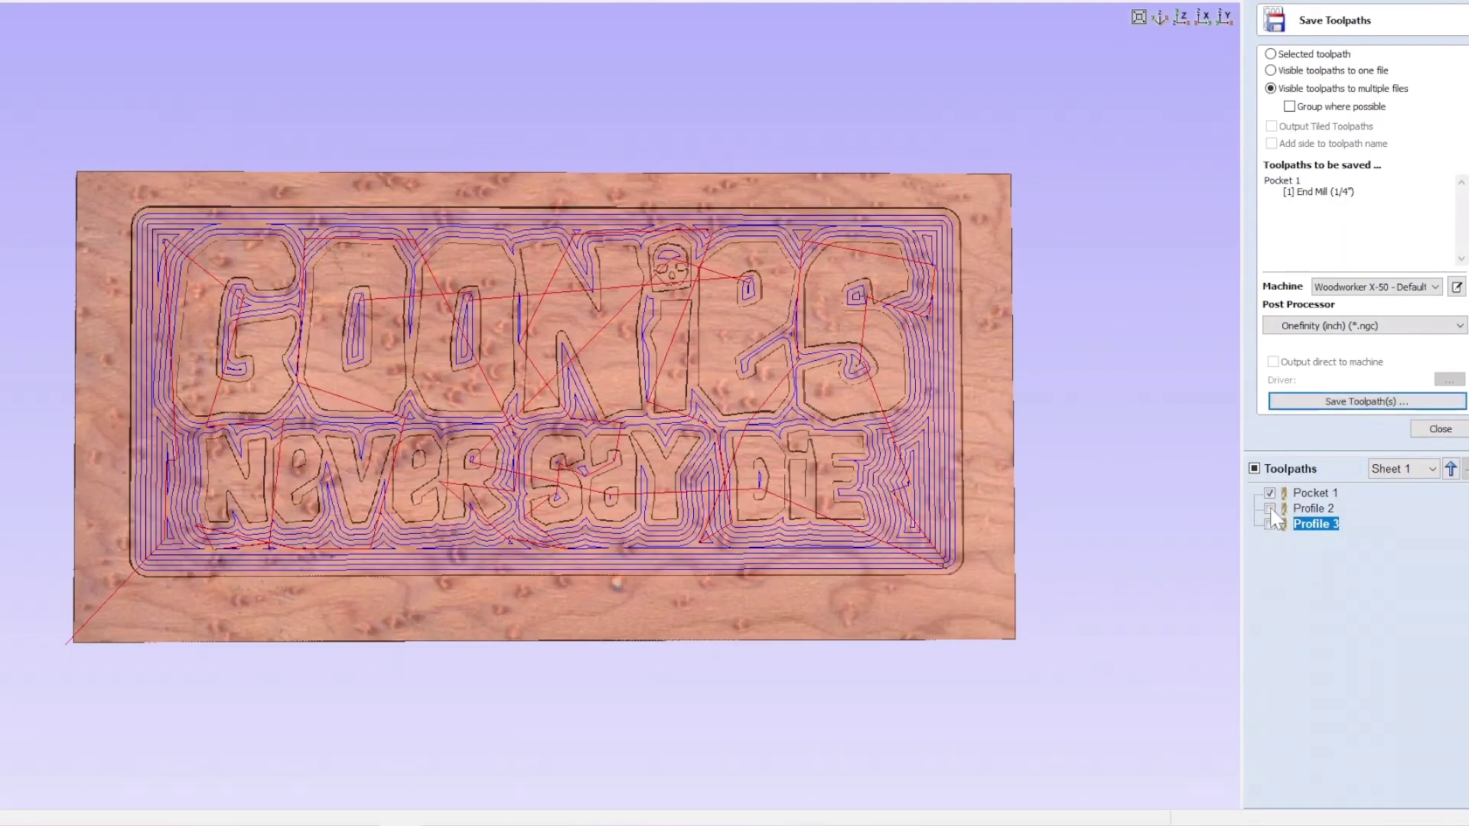
left_click(1270, 524)
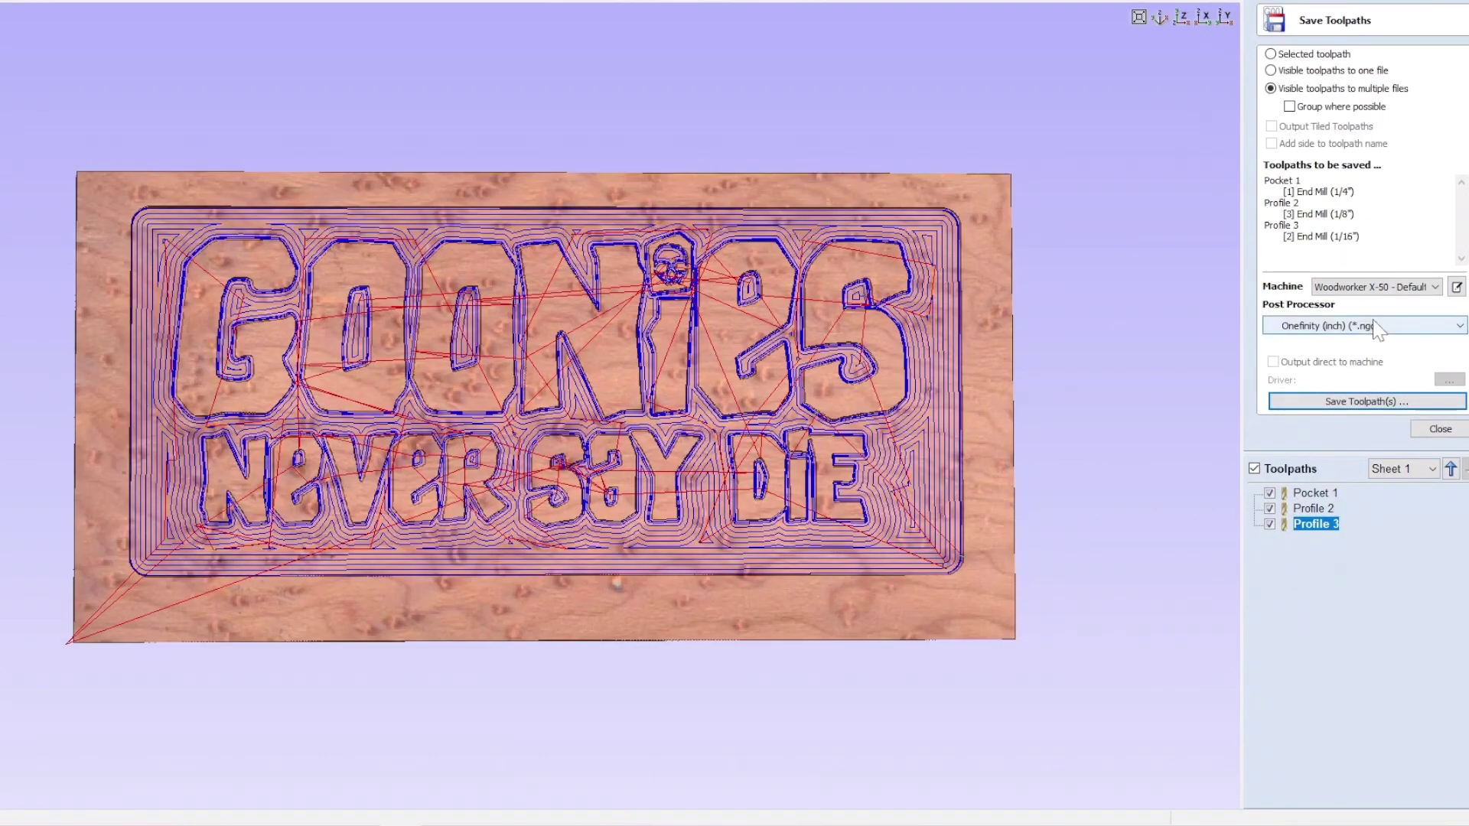
left_click(1364, 405)
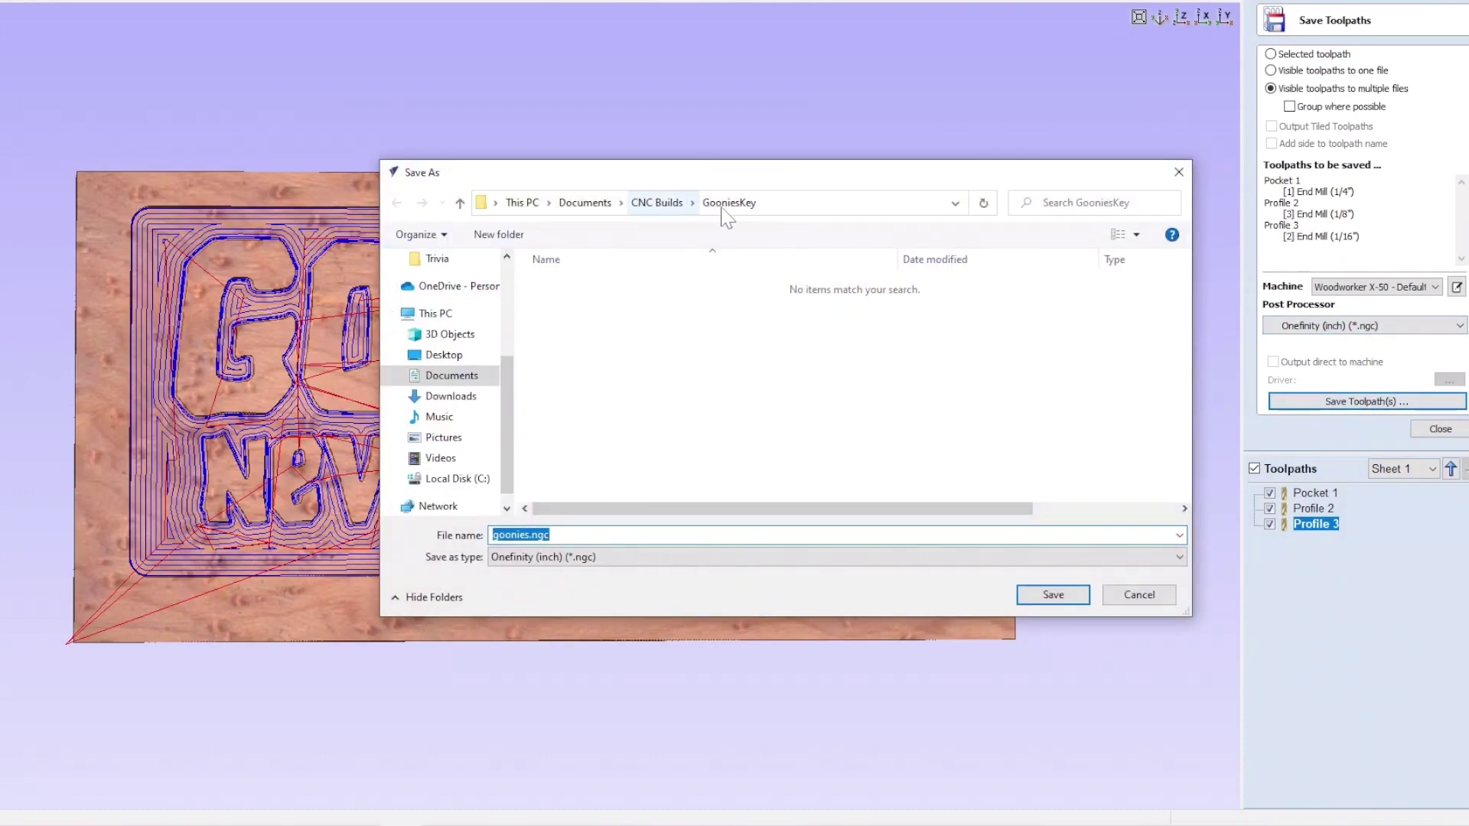
left_click(1071, 598)
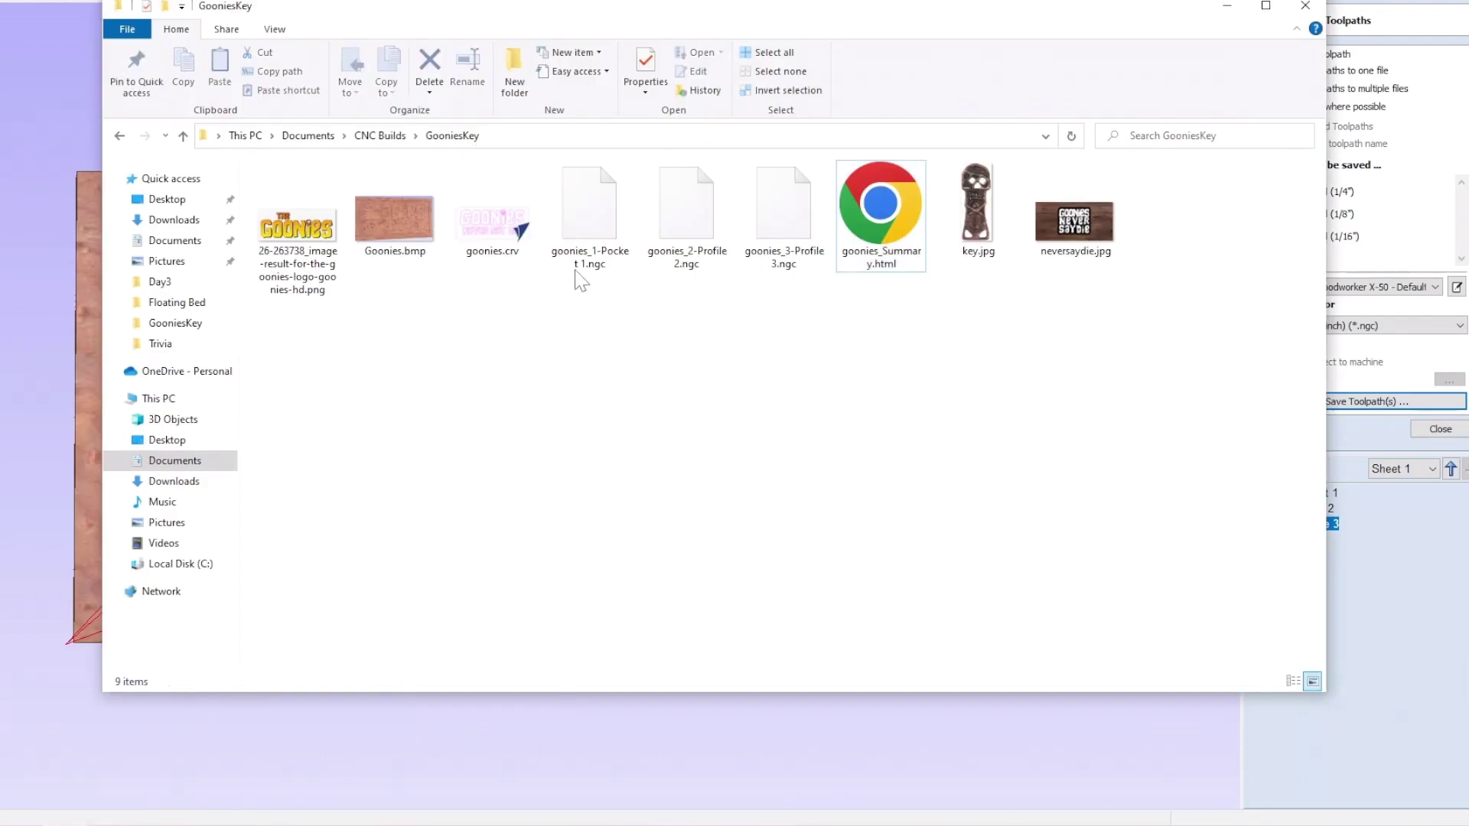
Step: Check the sizes of goonies_1-Pocket 1, goonies_2-Profile 2 and goonies_3-Profile 3 .ngc, then return to VCarve Pro
left_click(579, 216)
left_click(664, 226)
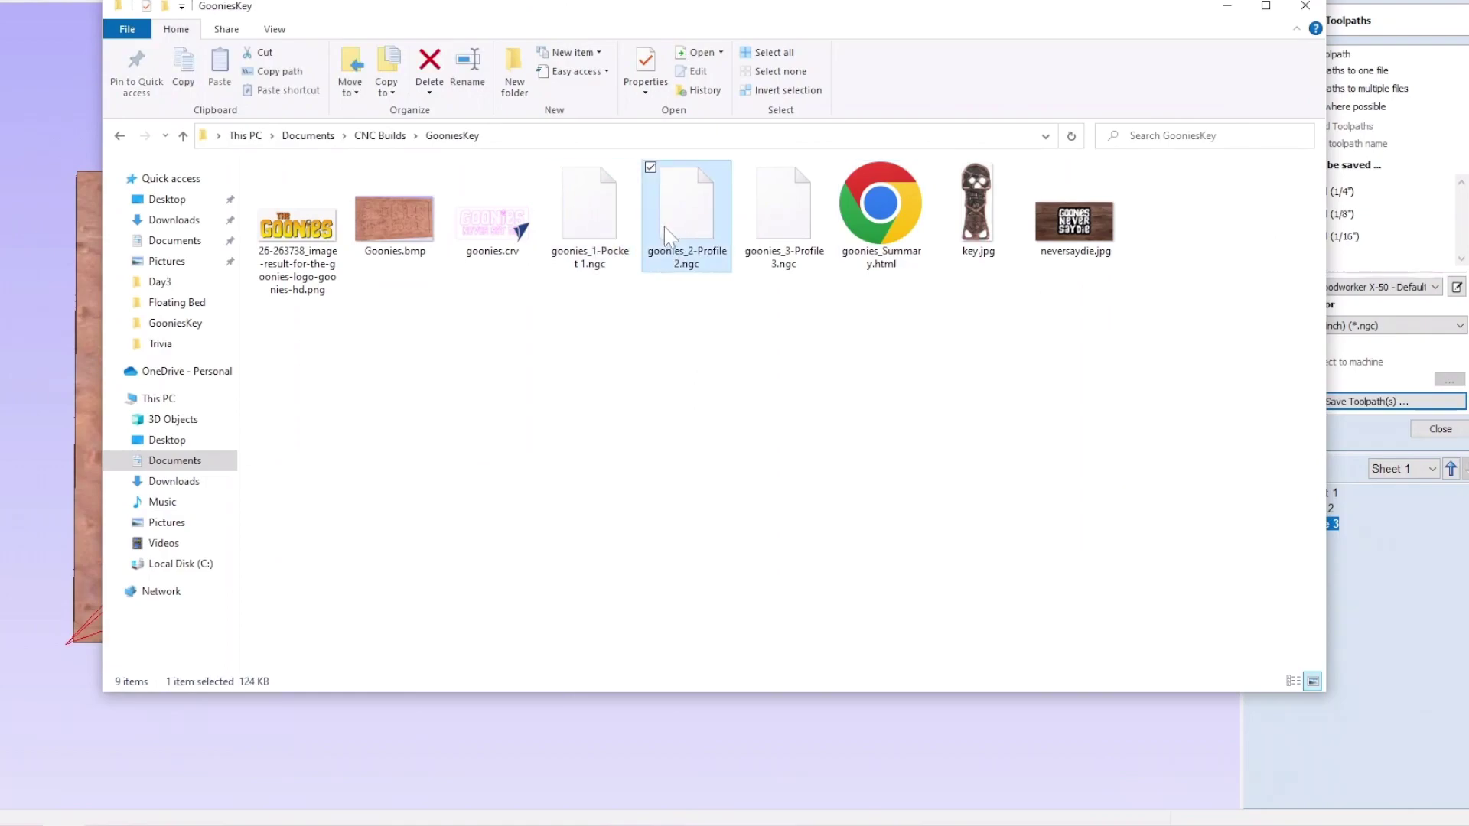
left_click(781, 214)
left_click(579, 213)
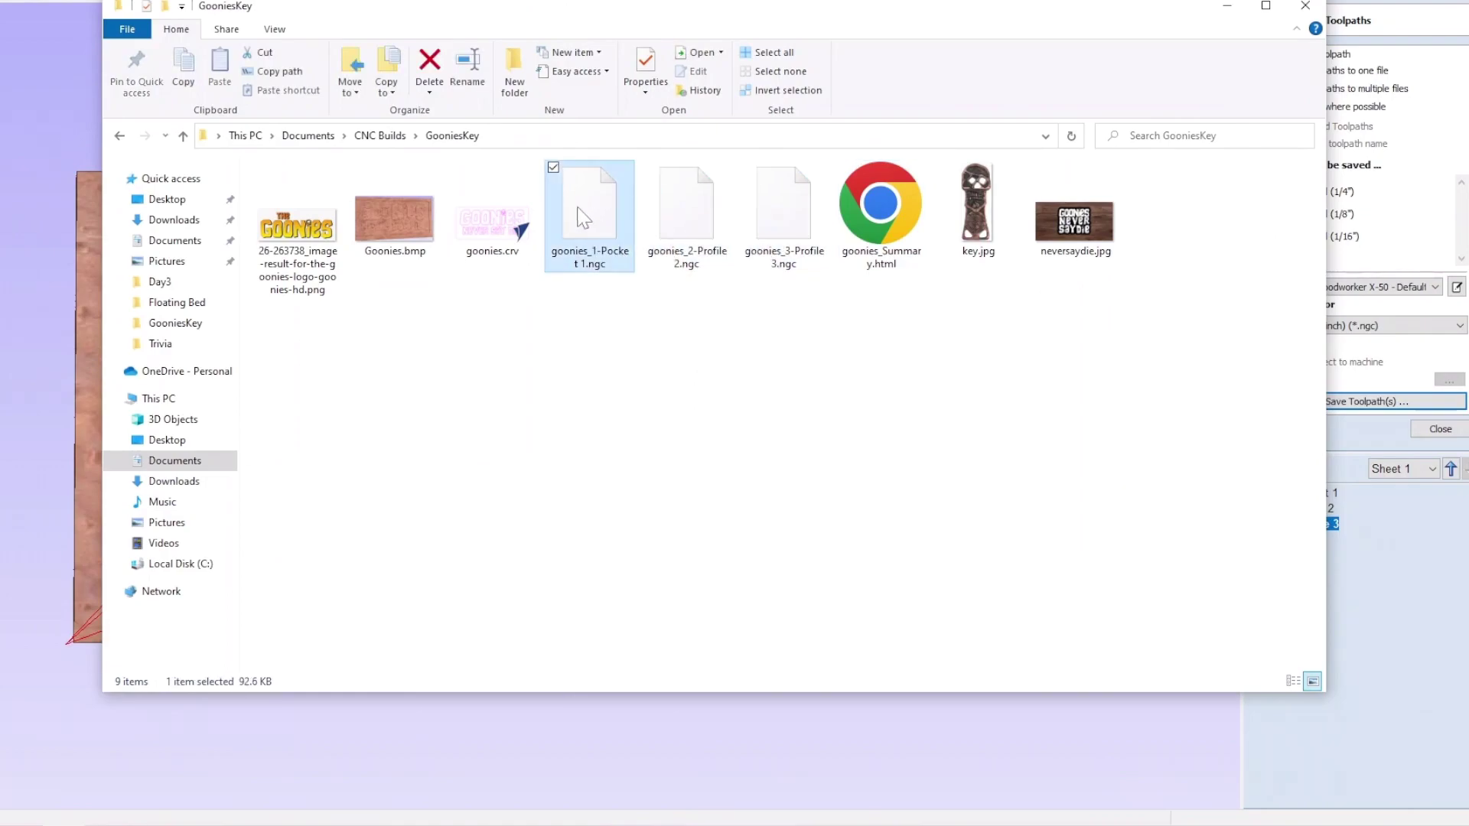
left_click(677, 220)
left_click(769, 222)
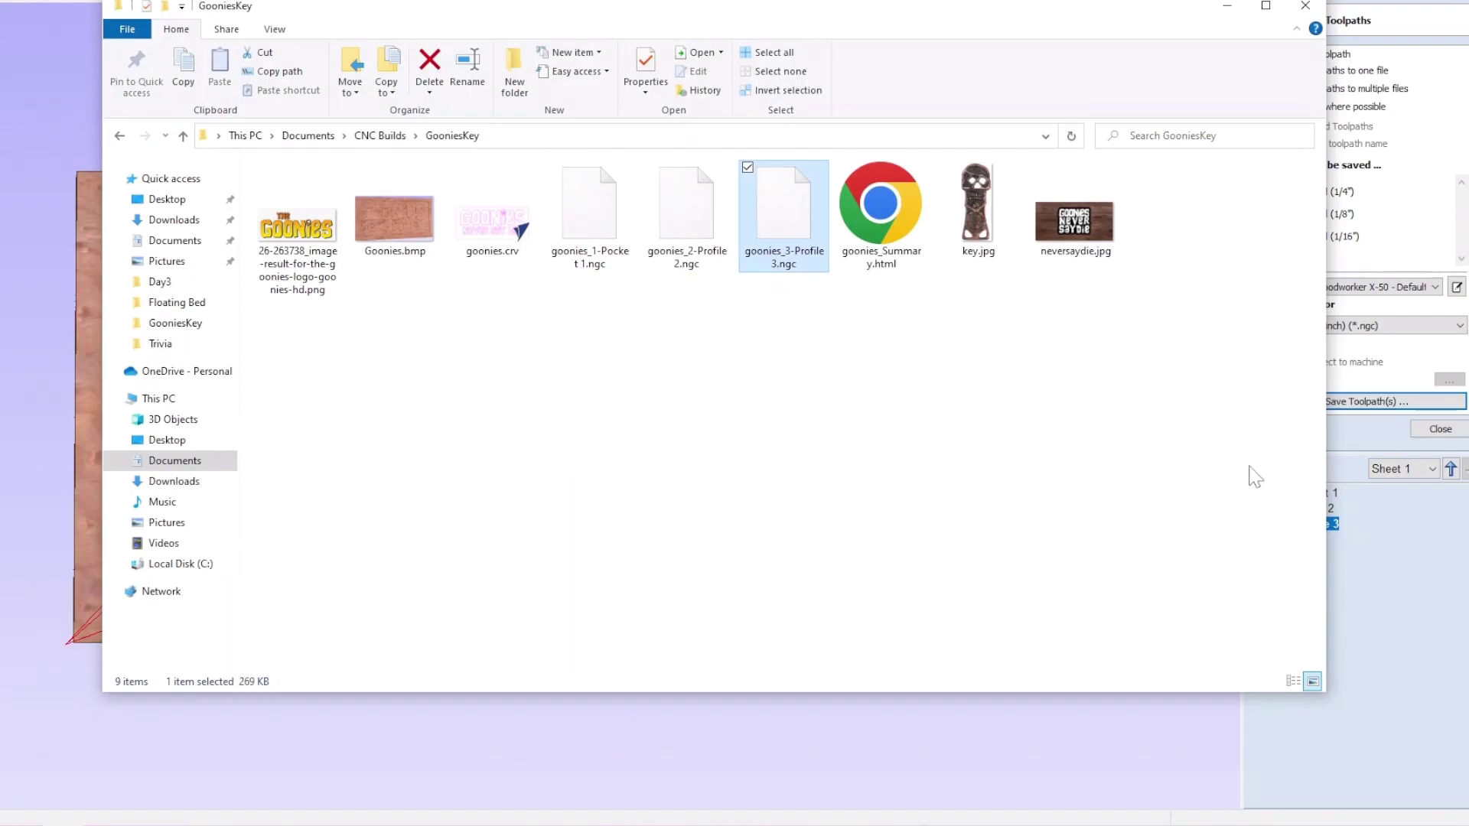
left_click(1423, 558)
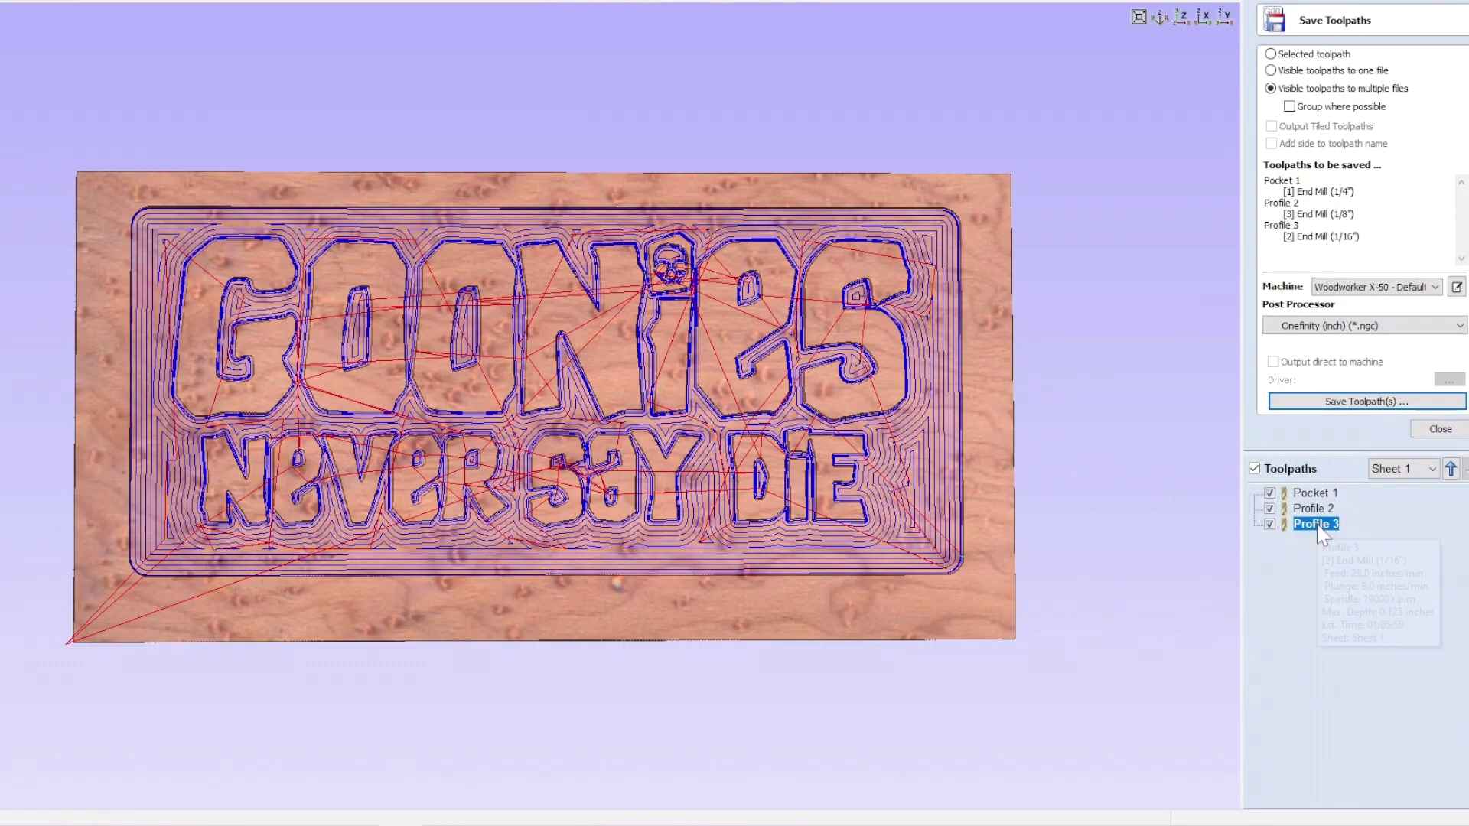
mouse_move(1317, 533)
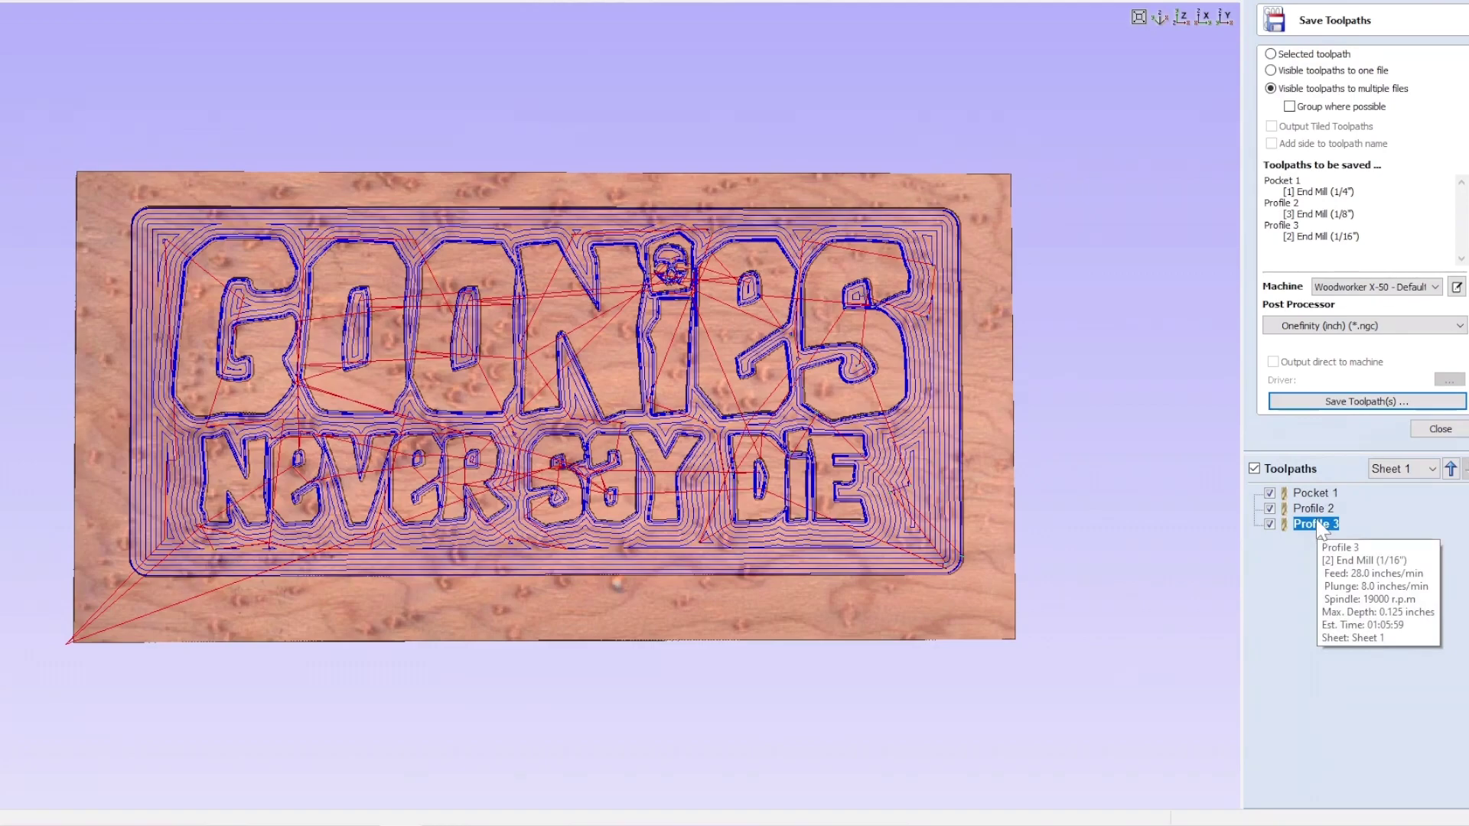